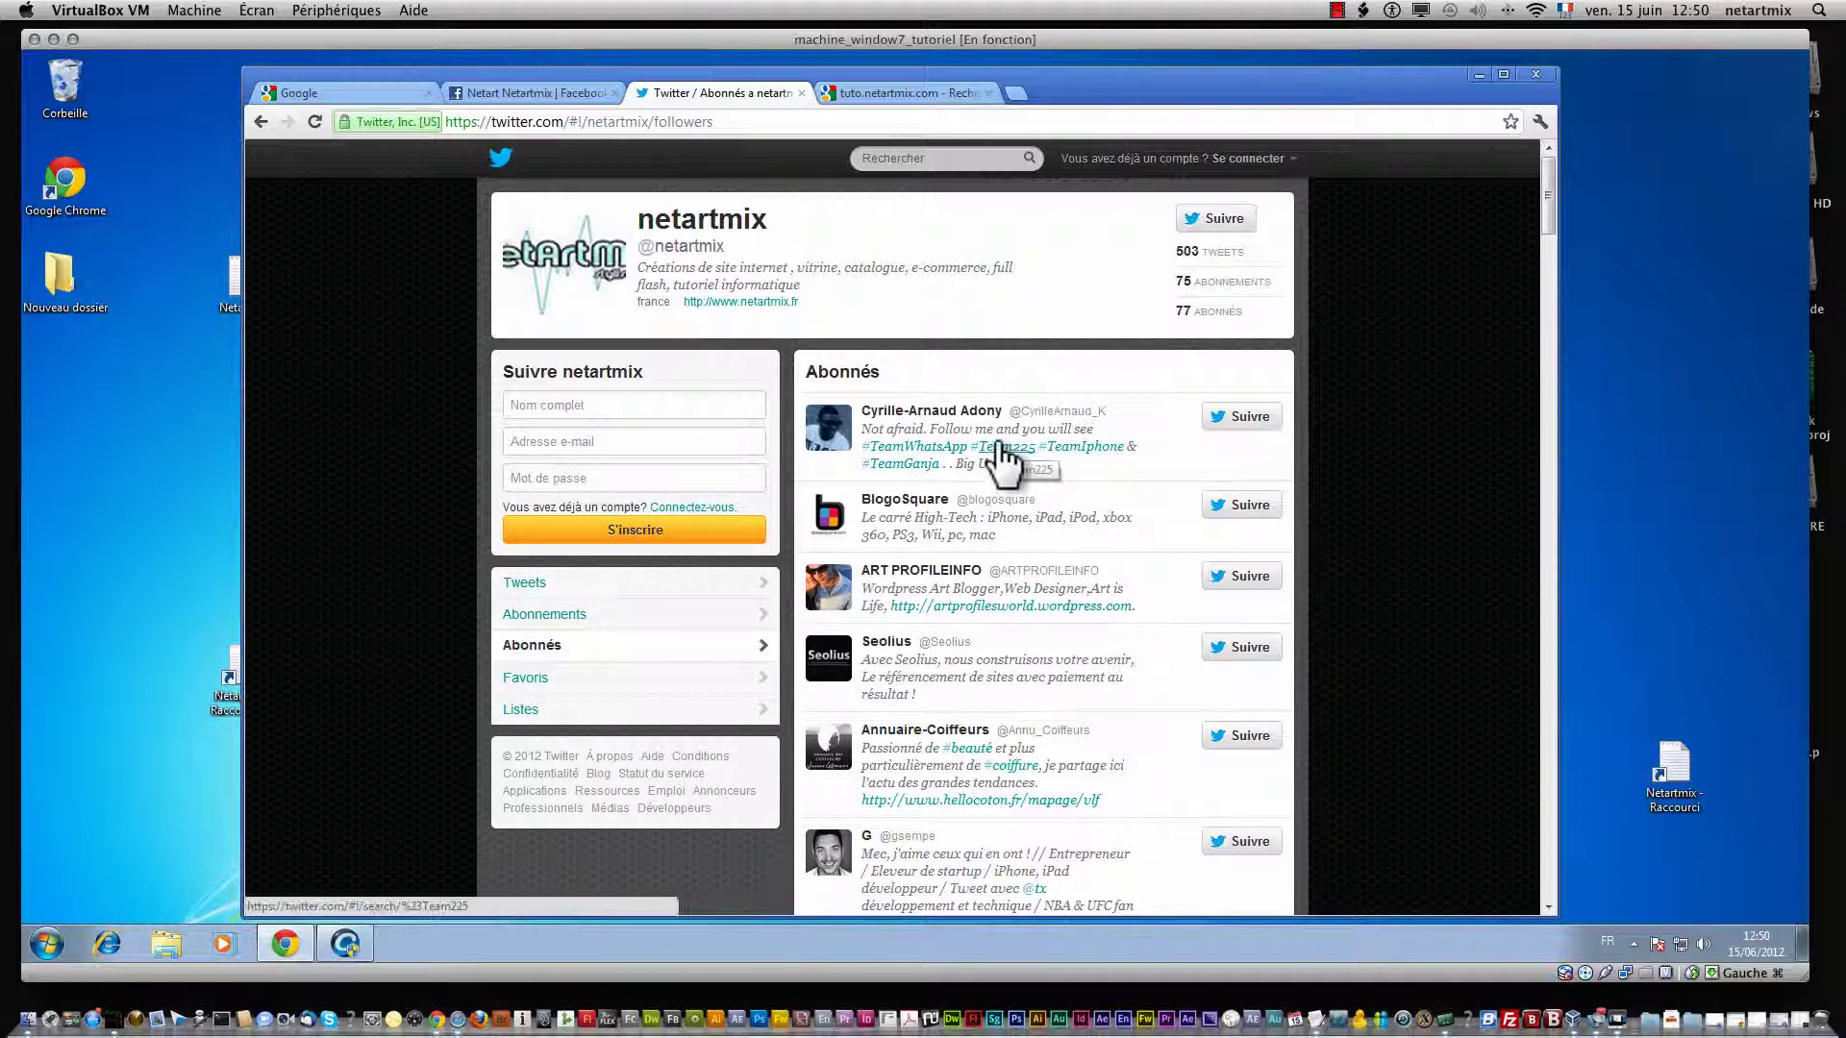
# - View the Google results page for tuto.netartmix.com
pyautogui.click(862, 94)
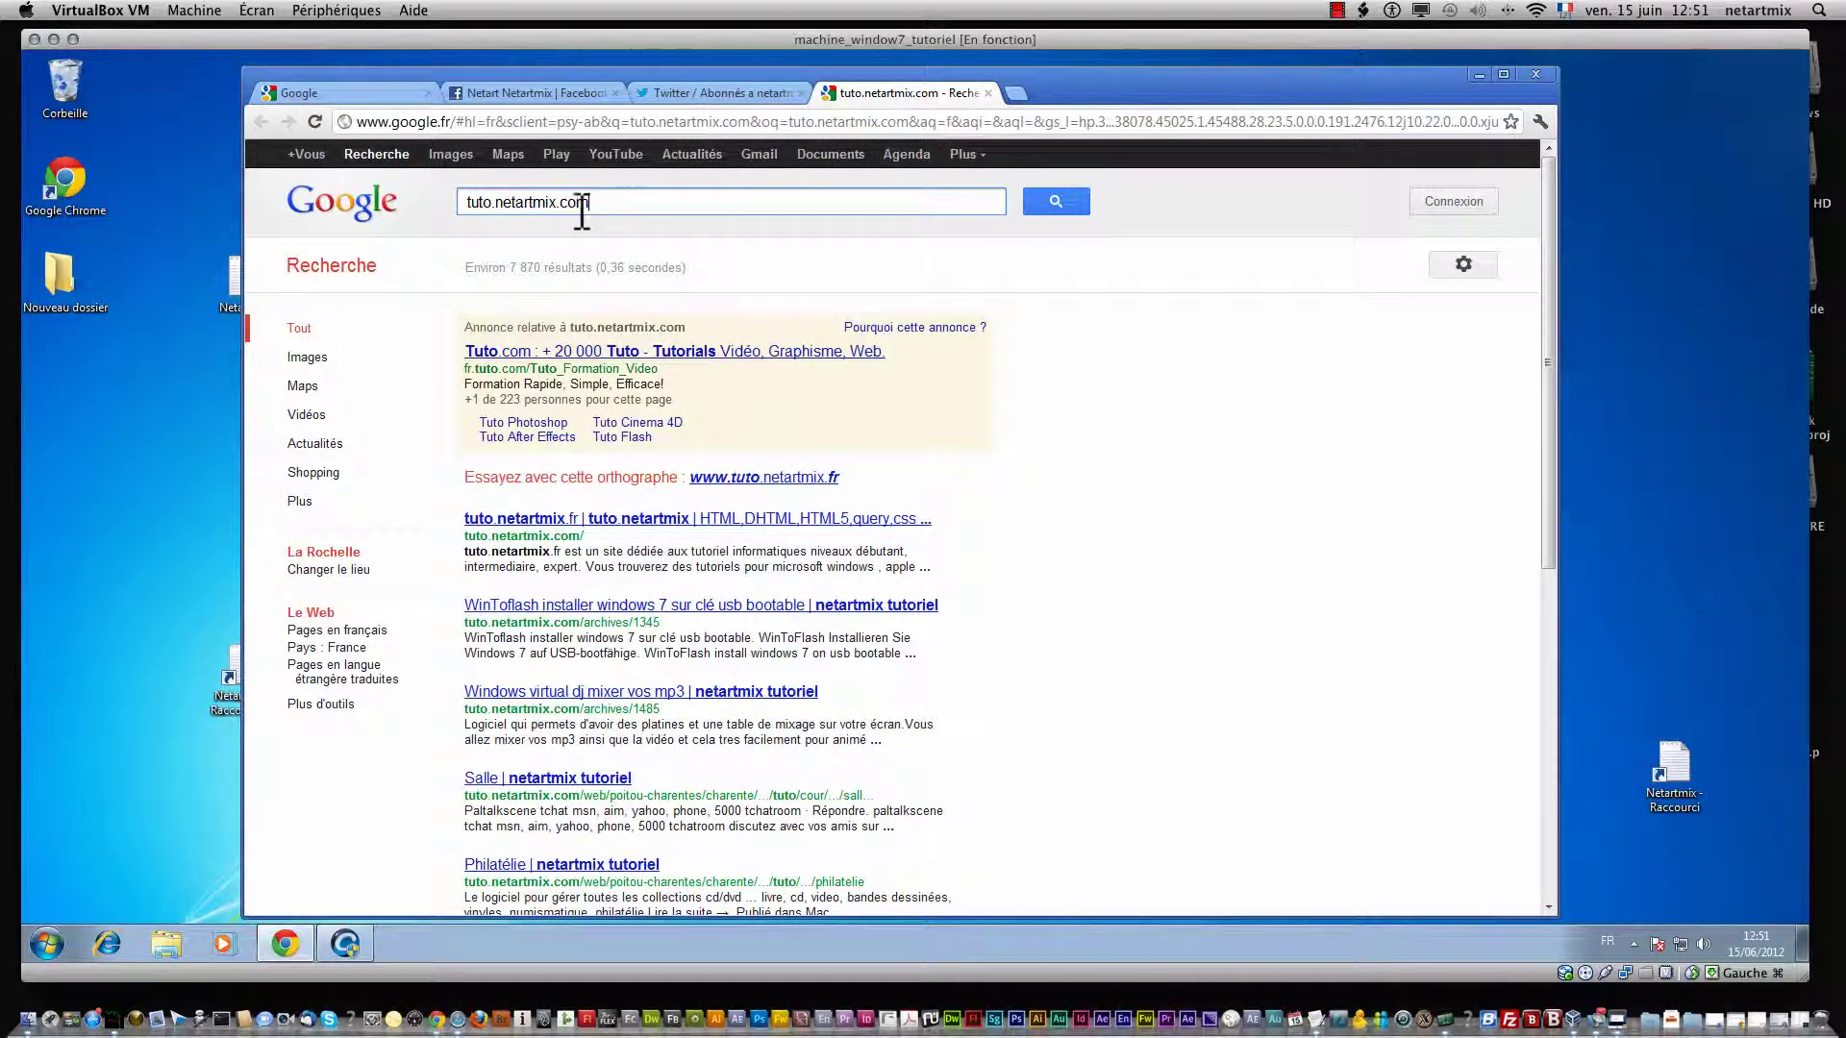
pyautogui.moveTo(582, 211); pyautogui.dragTo(571, 207)
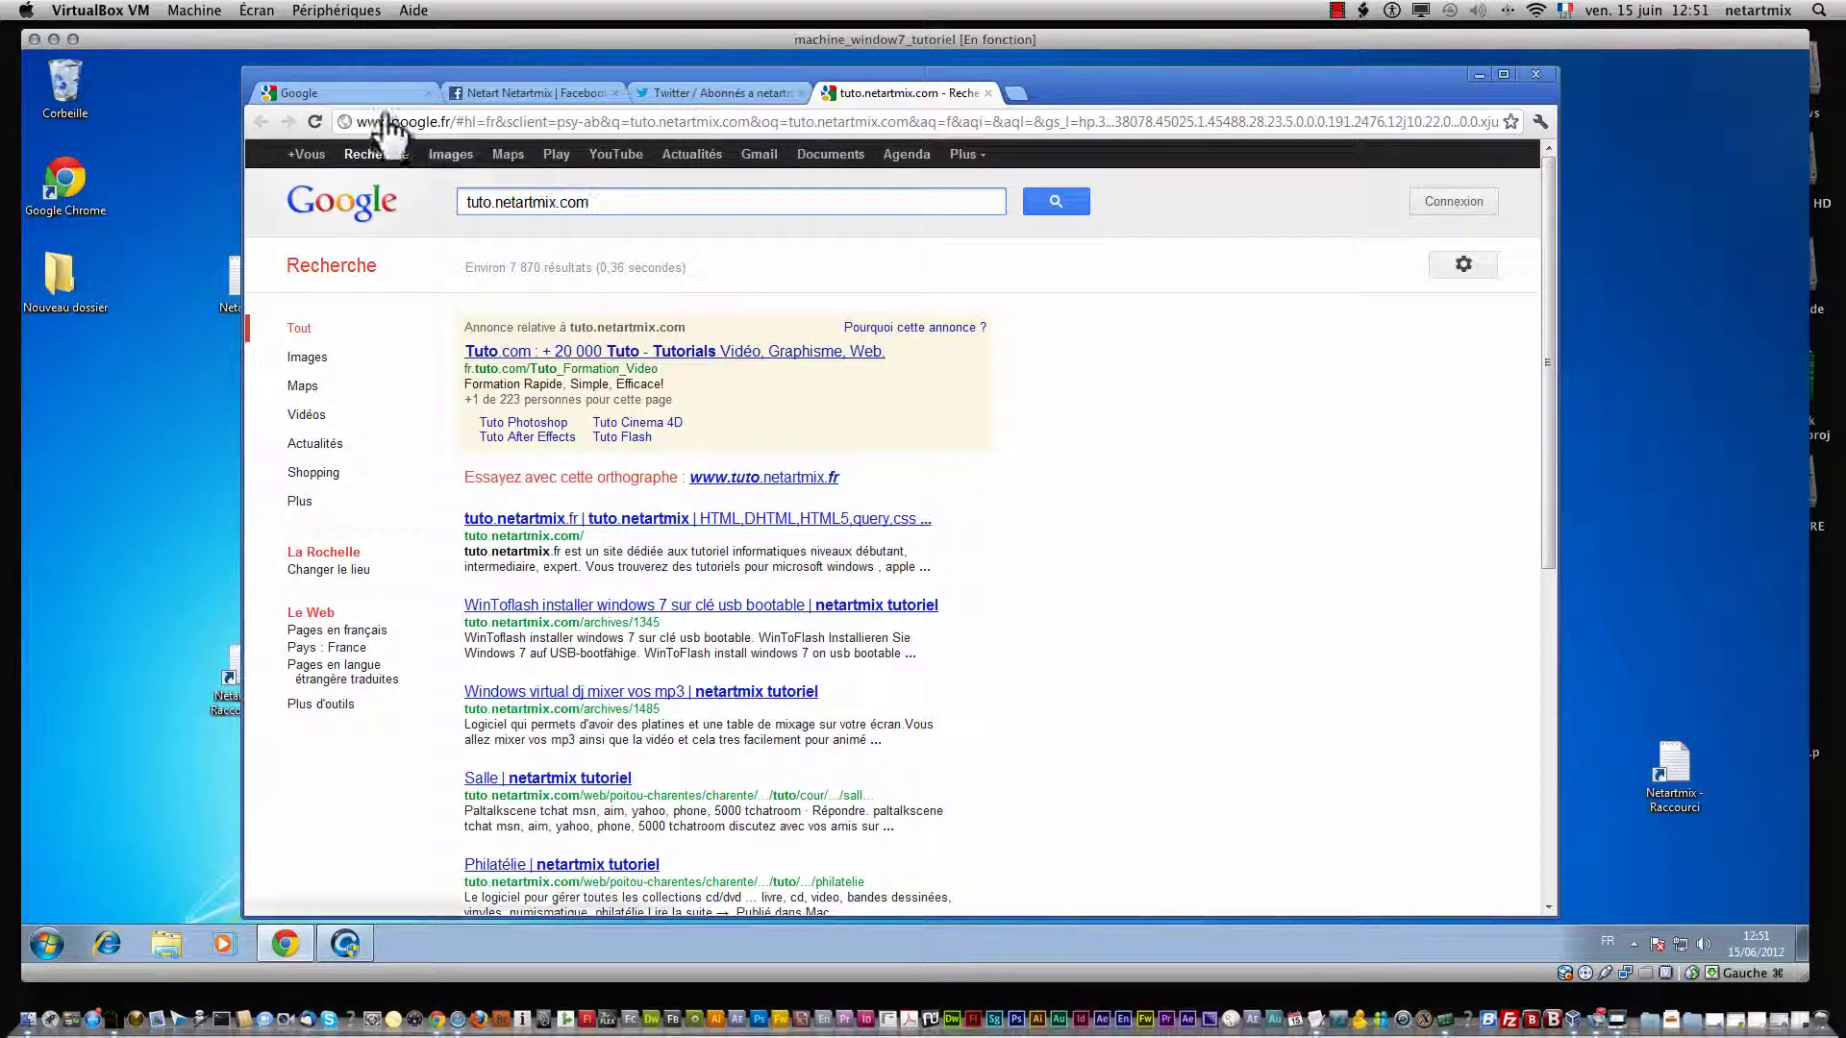
# - Search Google for "funny photo maker" from the empty Google home page
pyautogui.click(356, 96)
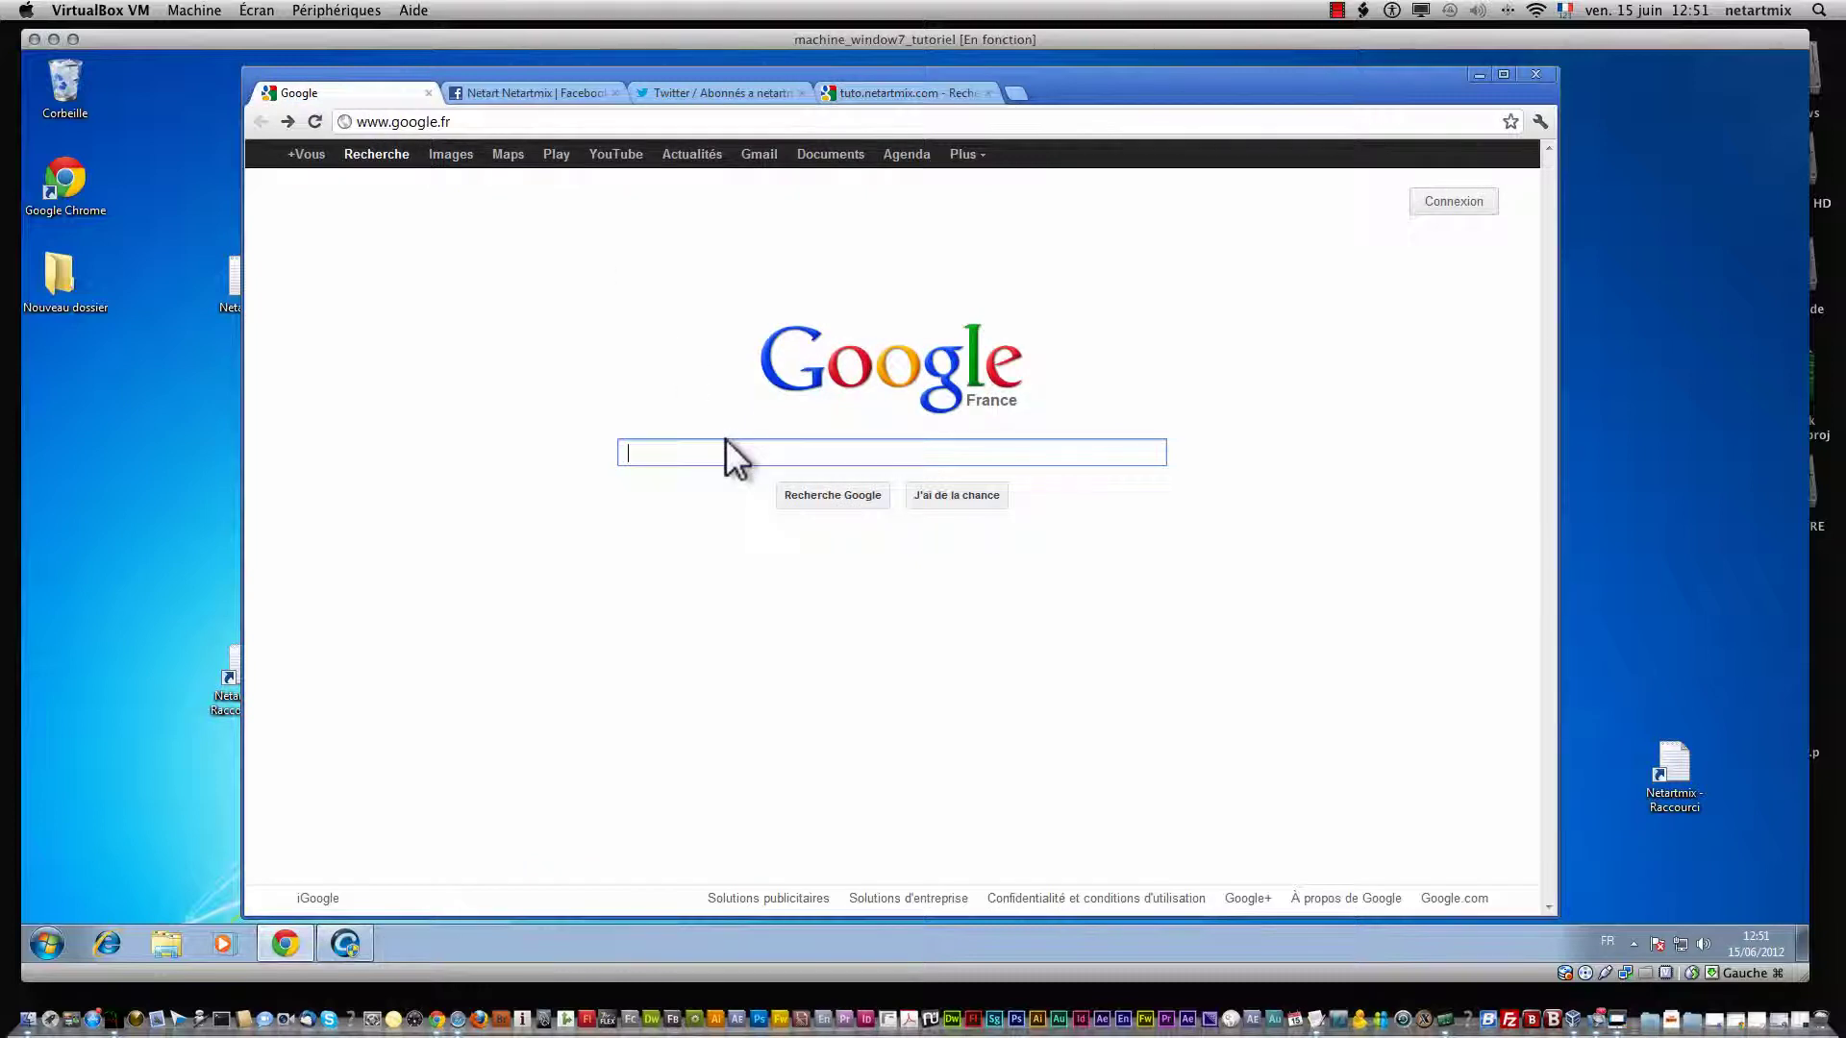
pyautogui.write('un')
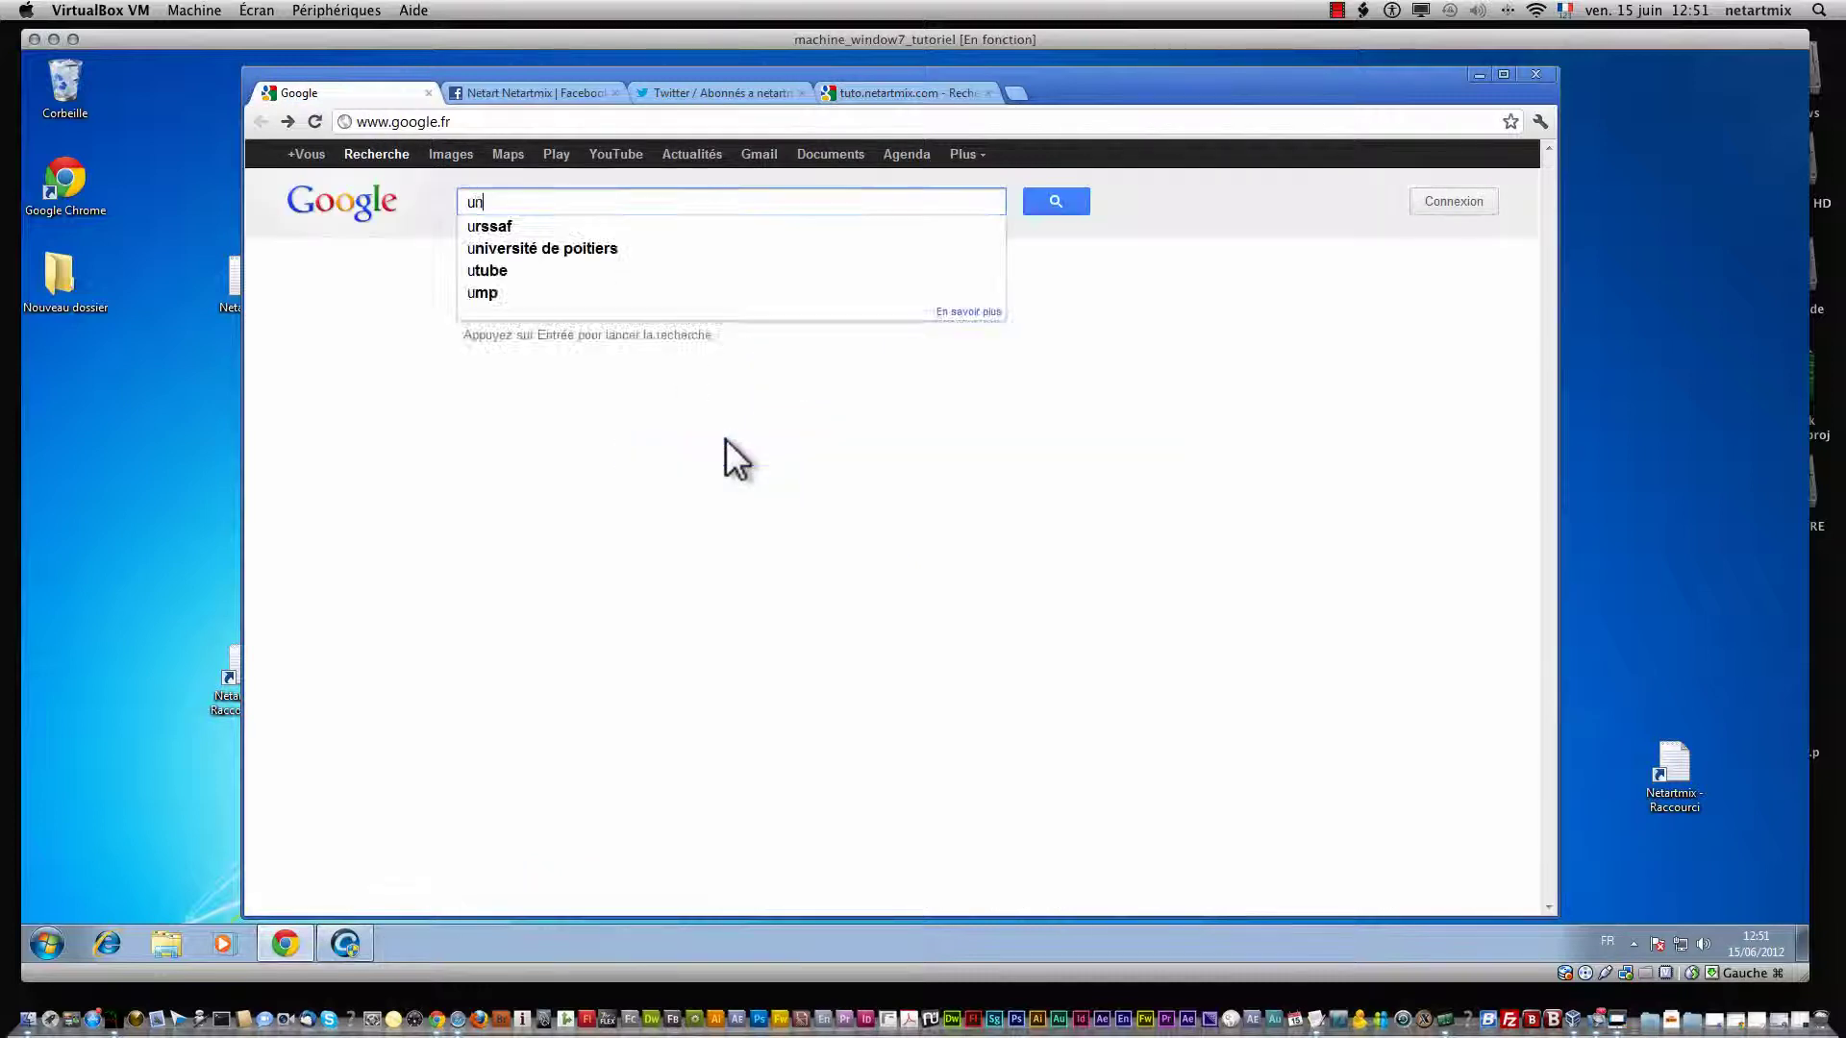
pyautogui.press('BackSpace')
pyautogui.press('BackSpace')
pyautogui.write('funnn')
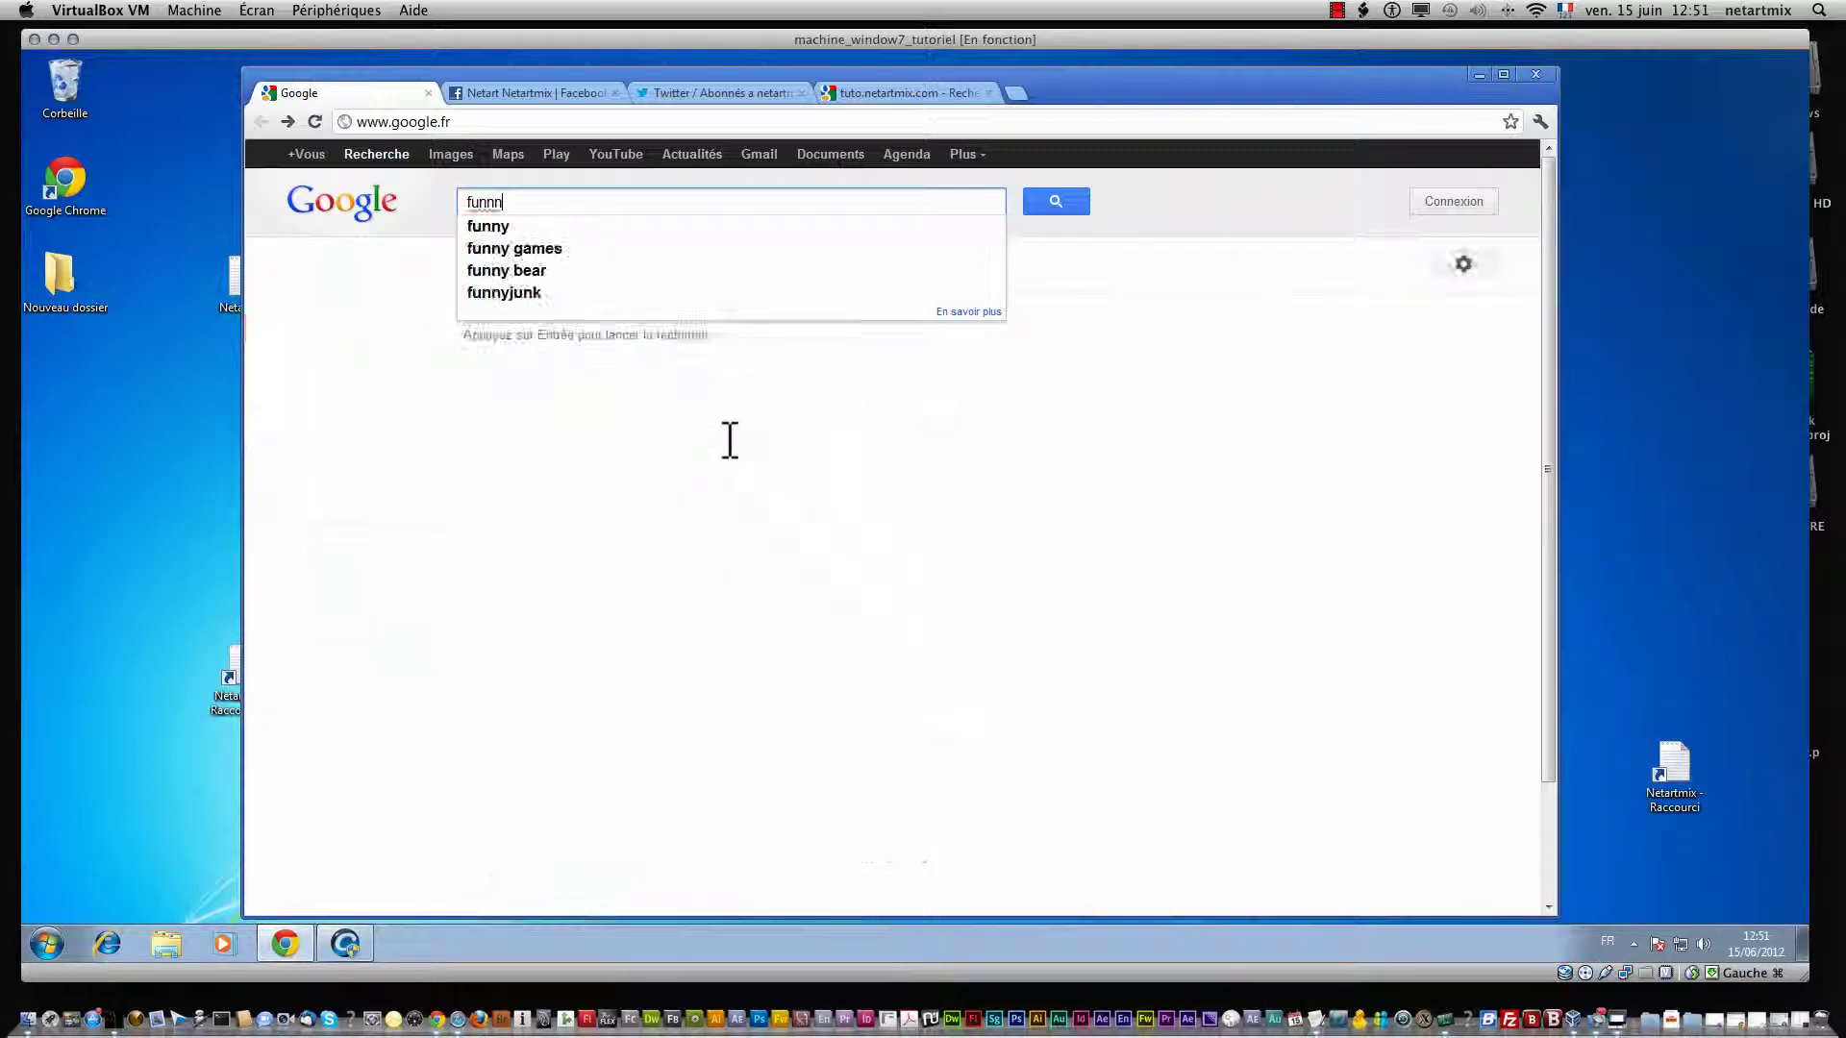
pyautogui.press('BackSpace')
pyautogui.write('y')
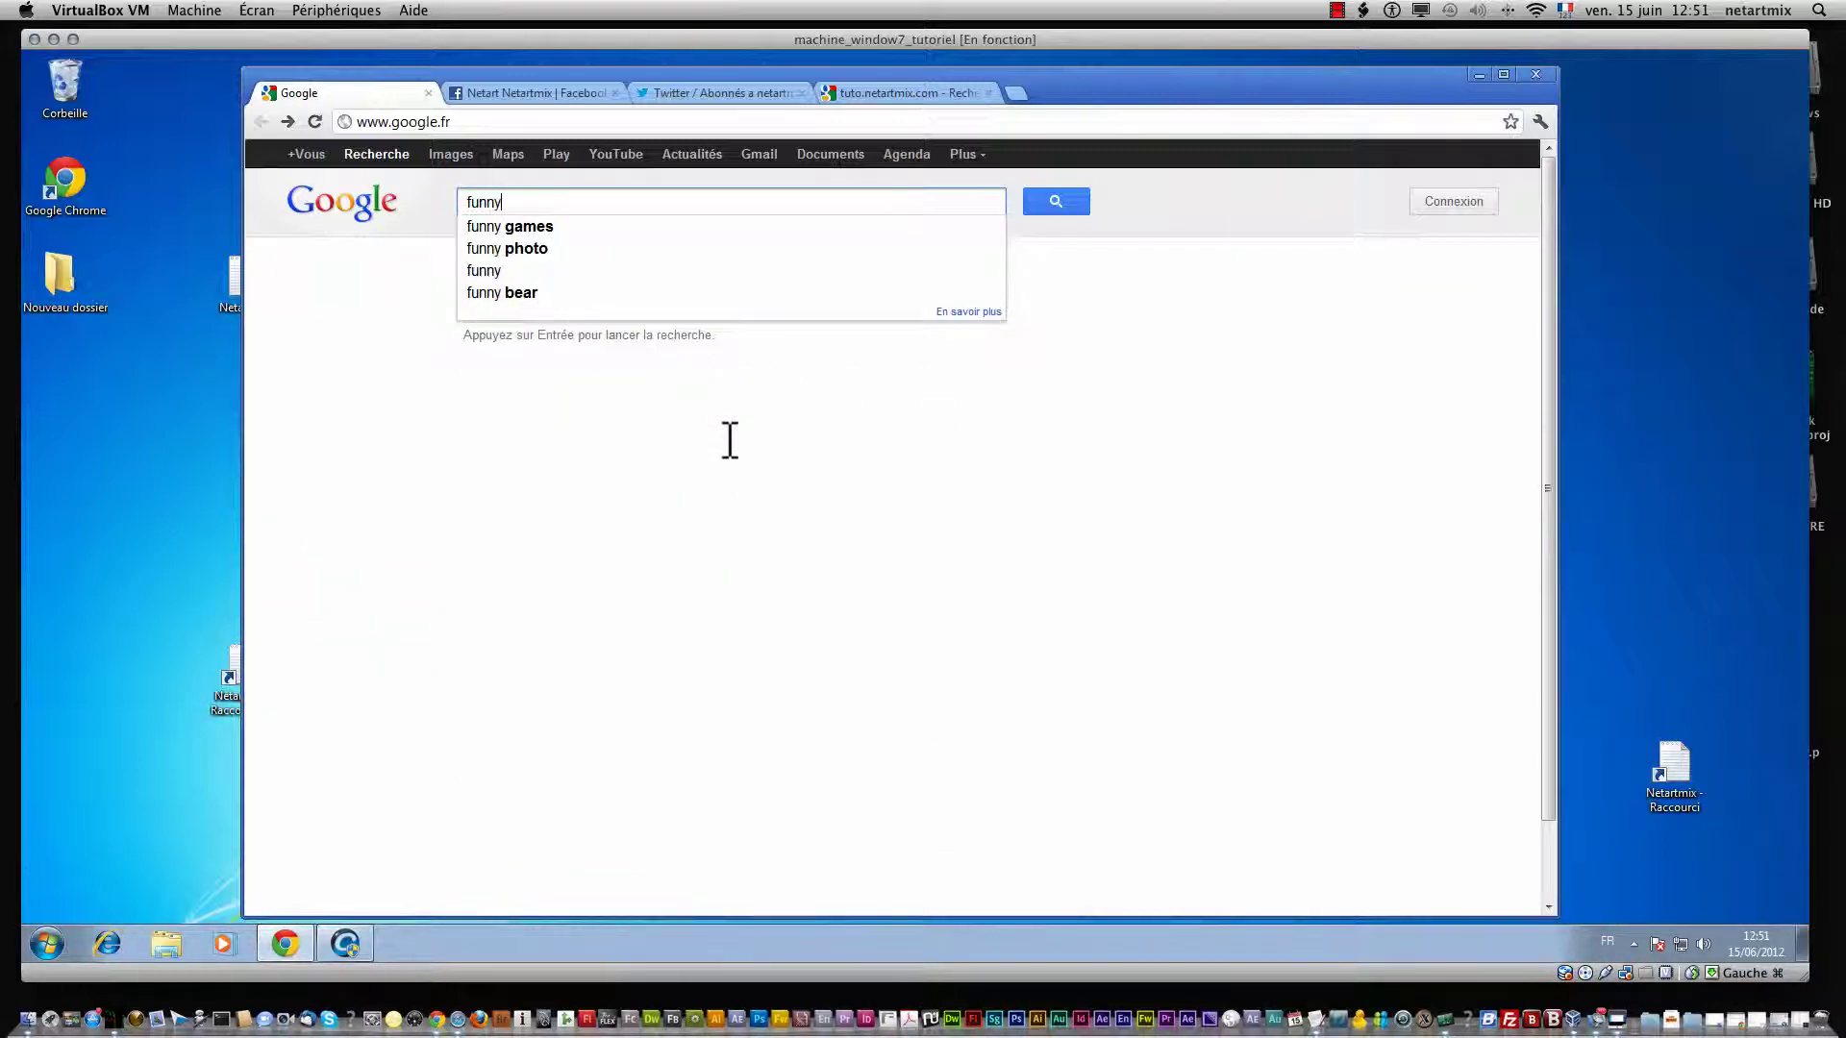
pyautogui.write(' pho')
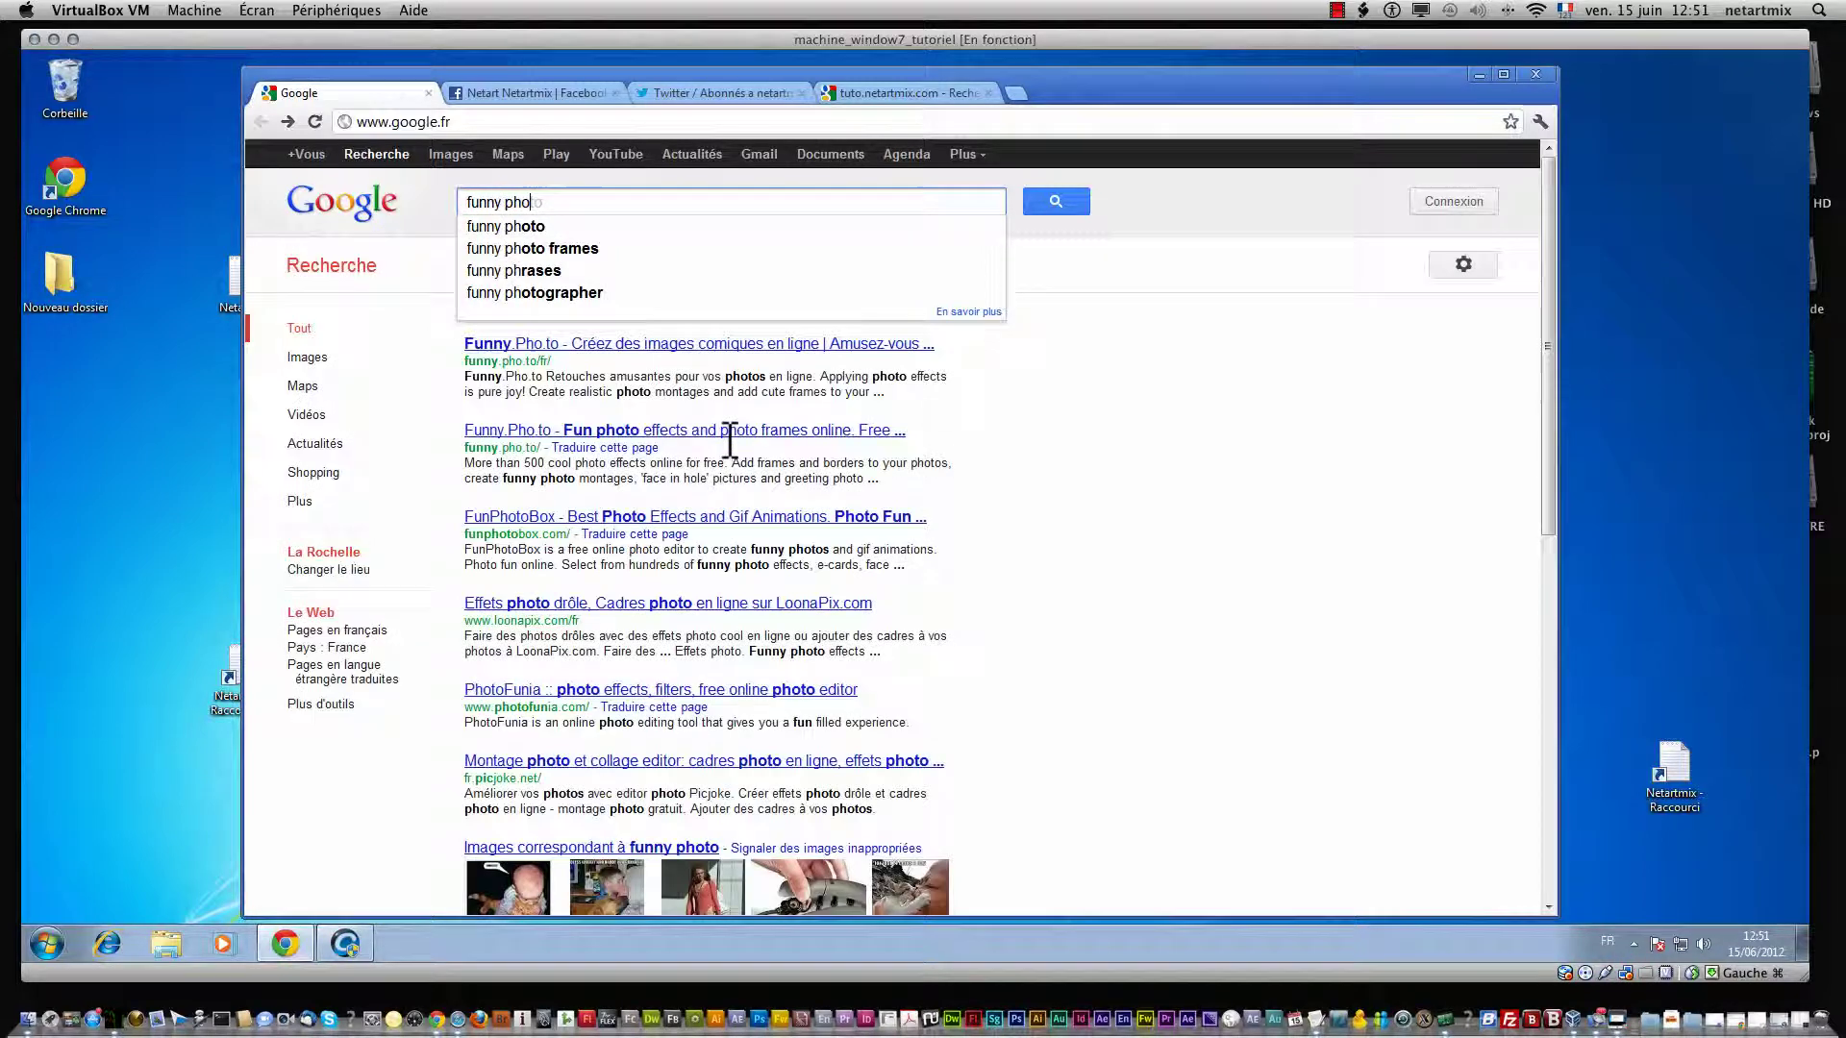
pyautogui.write('to maker')
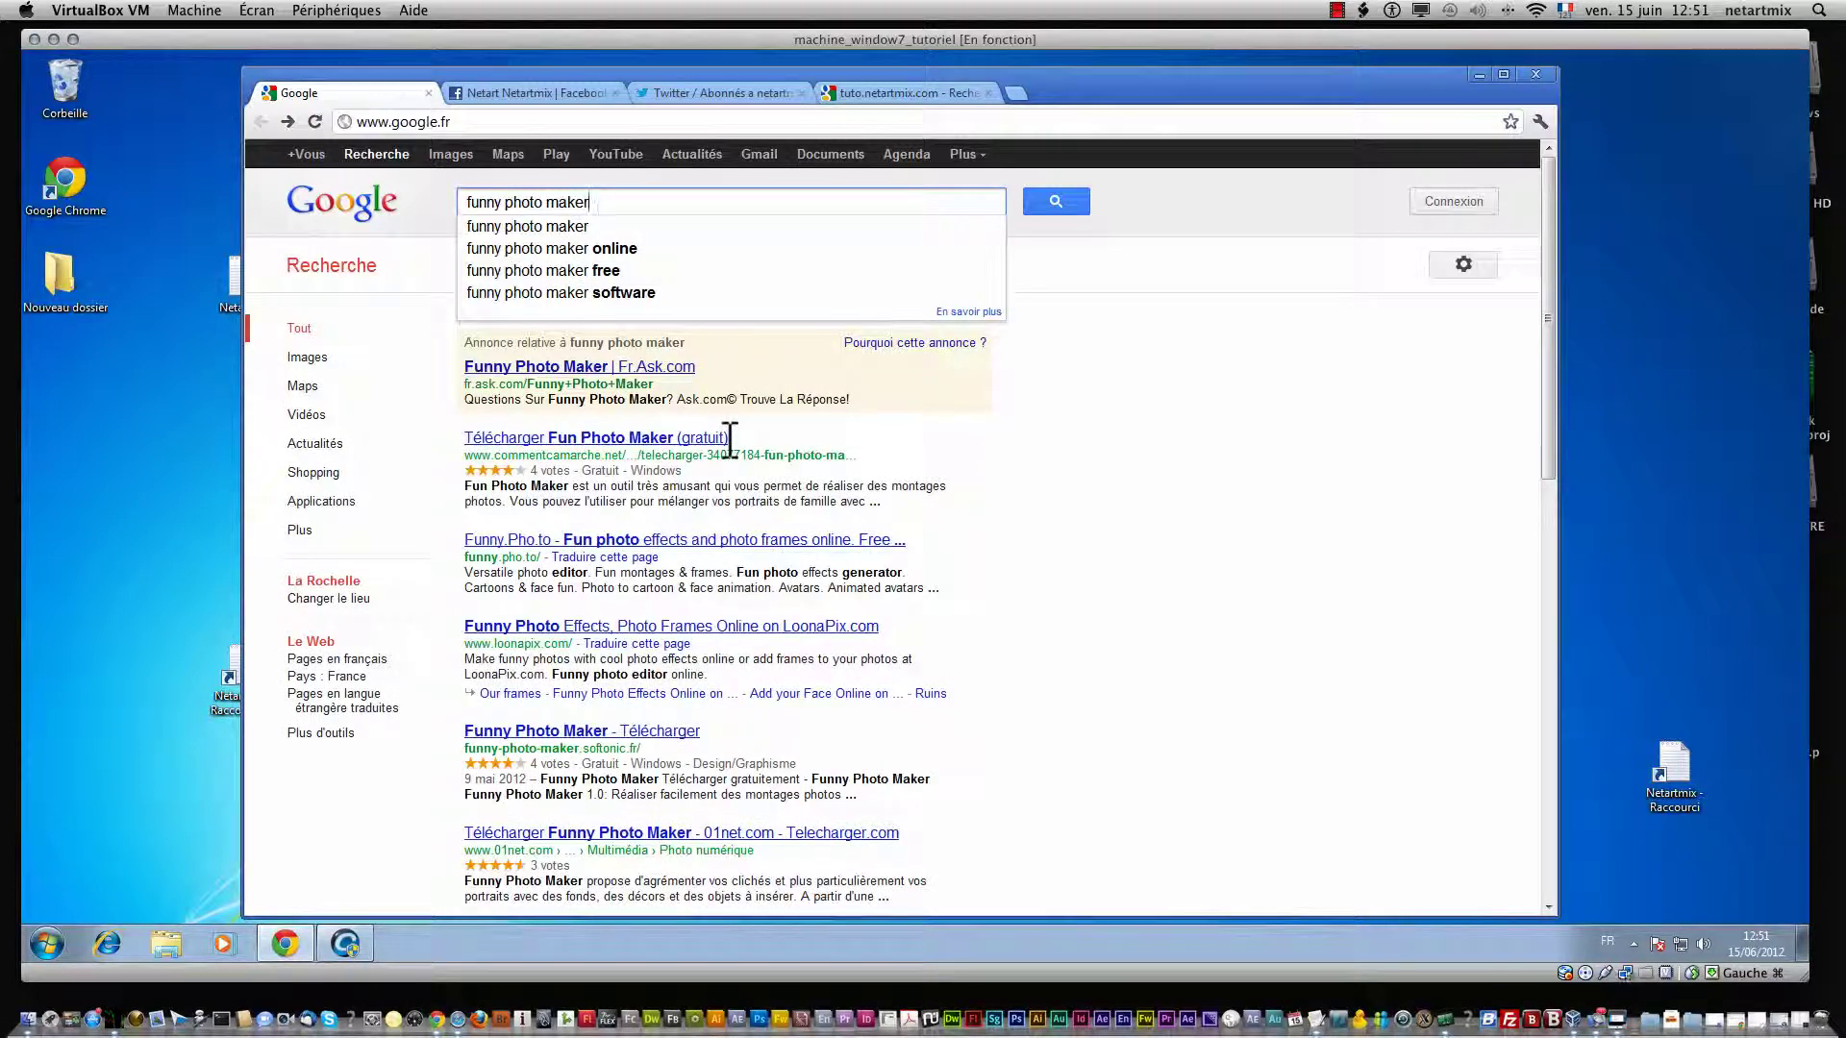
pyautogui.press('Return')
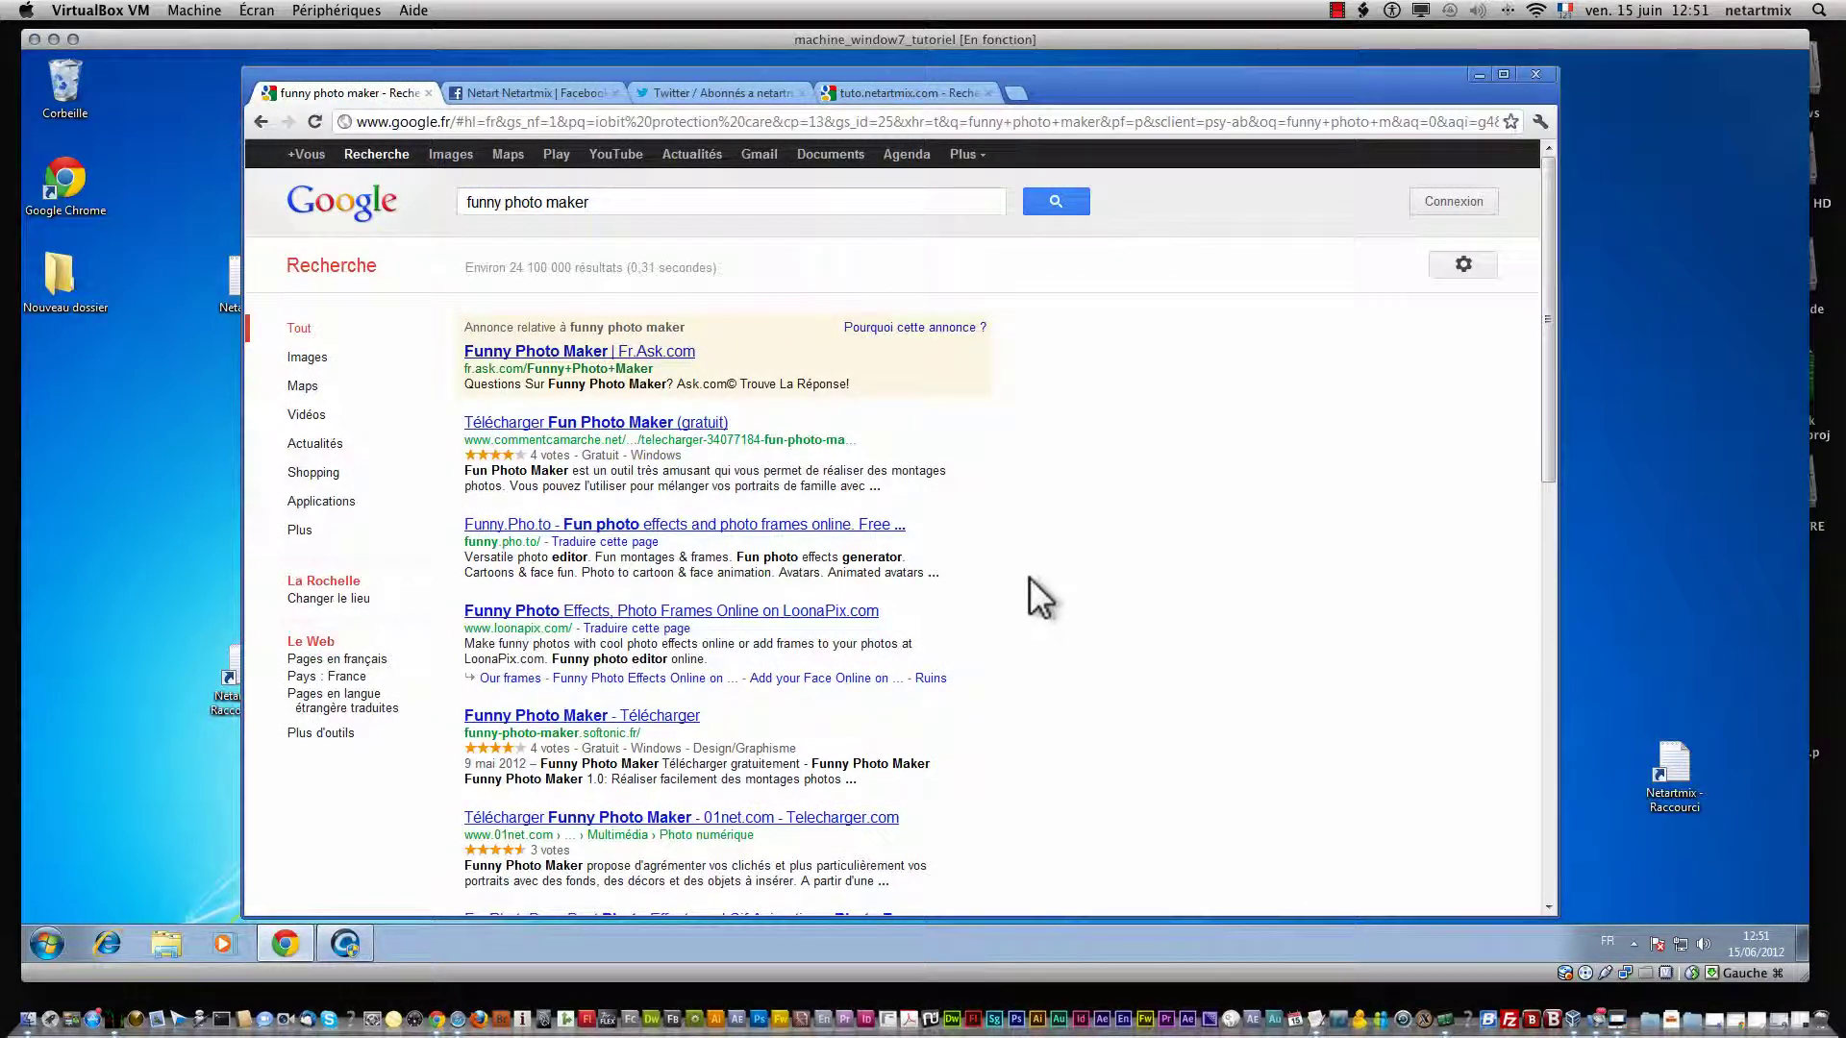
# - Download Funny Photo Maker from its 01net result page and decline the offer to play for an iPad
pyautogui.click(766, 819)
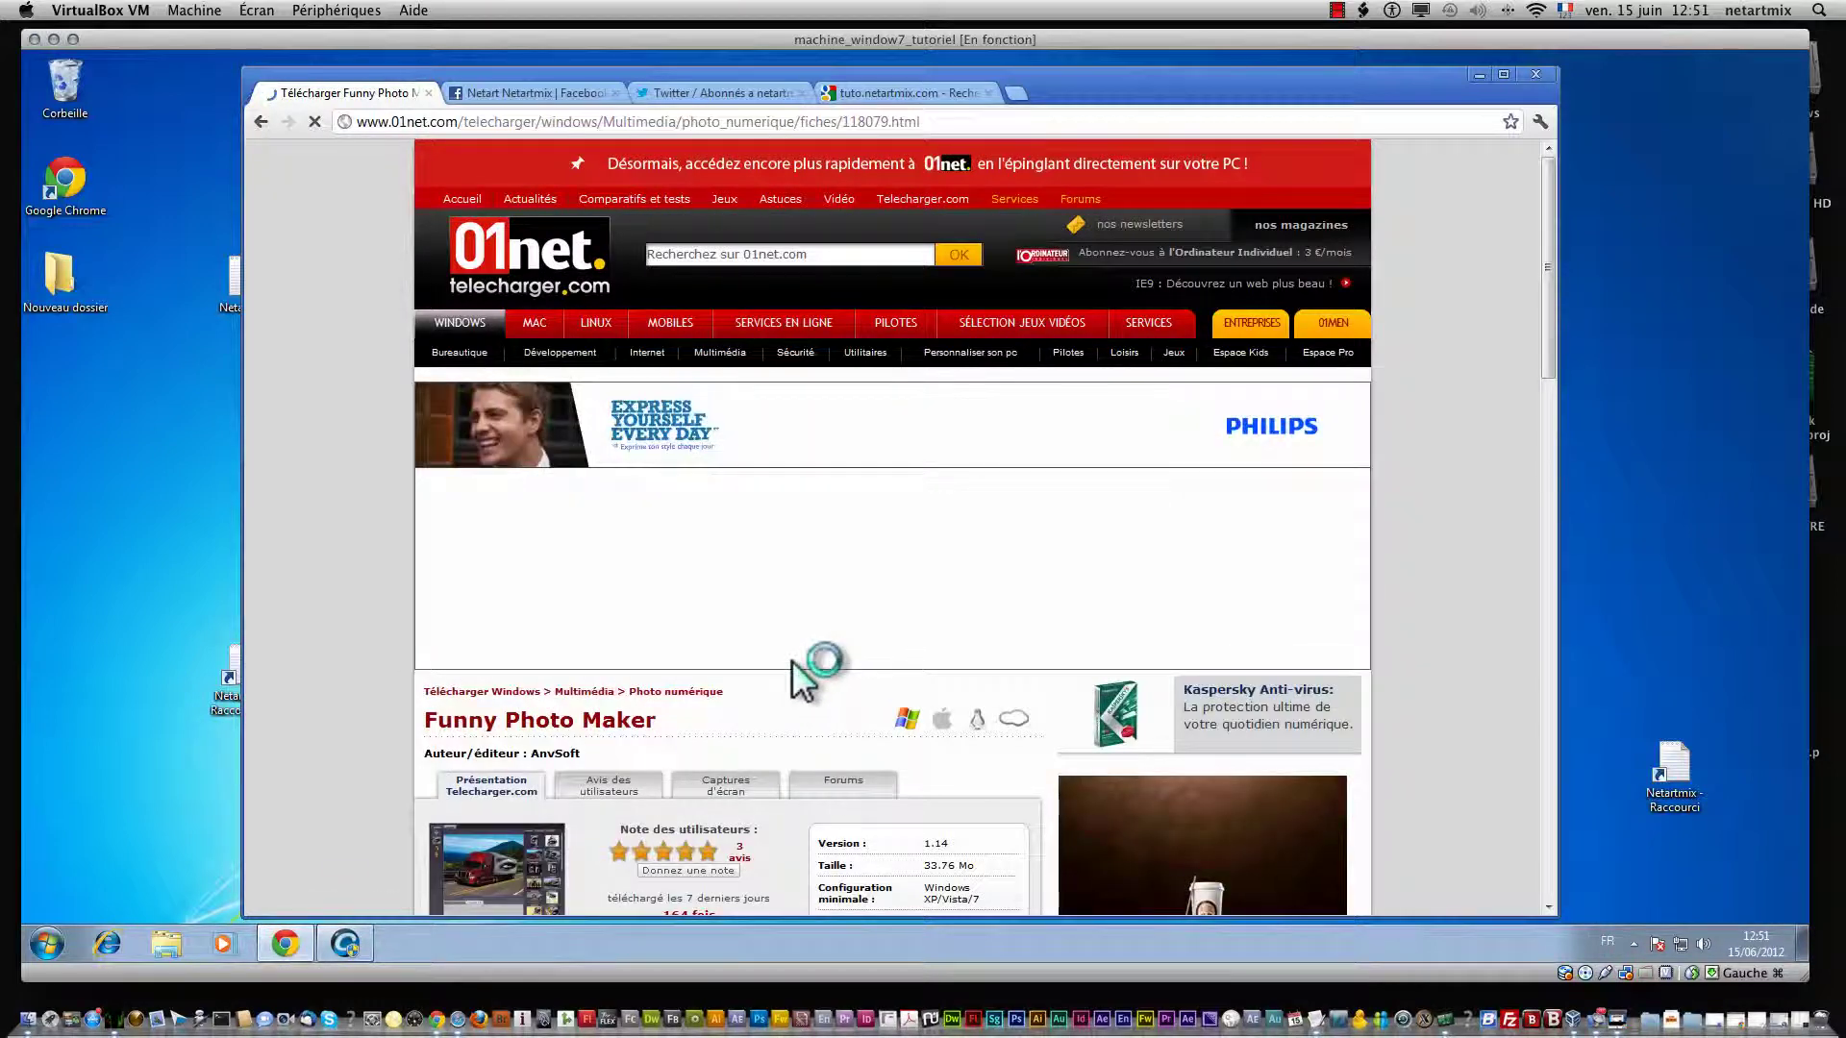
pyautogui.scroll(-2, 792, 662)
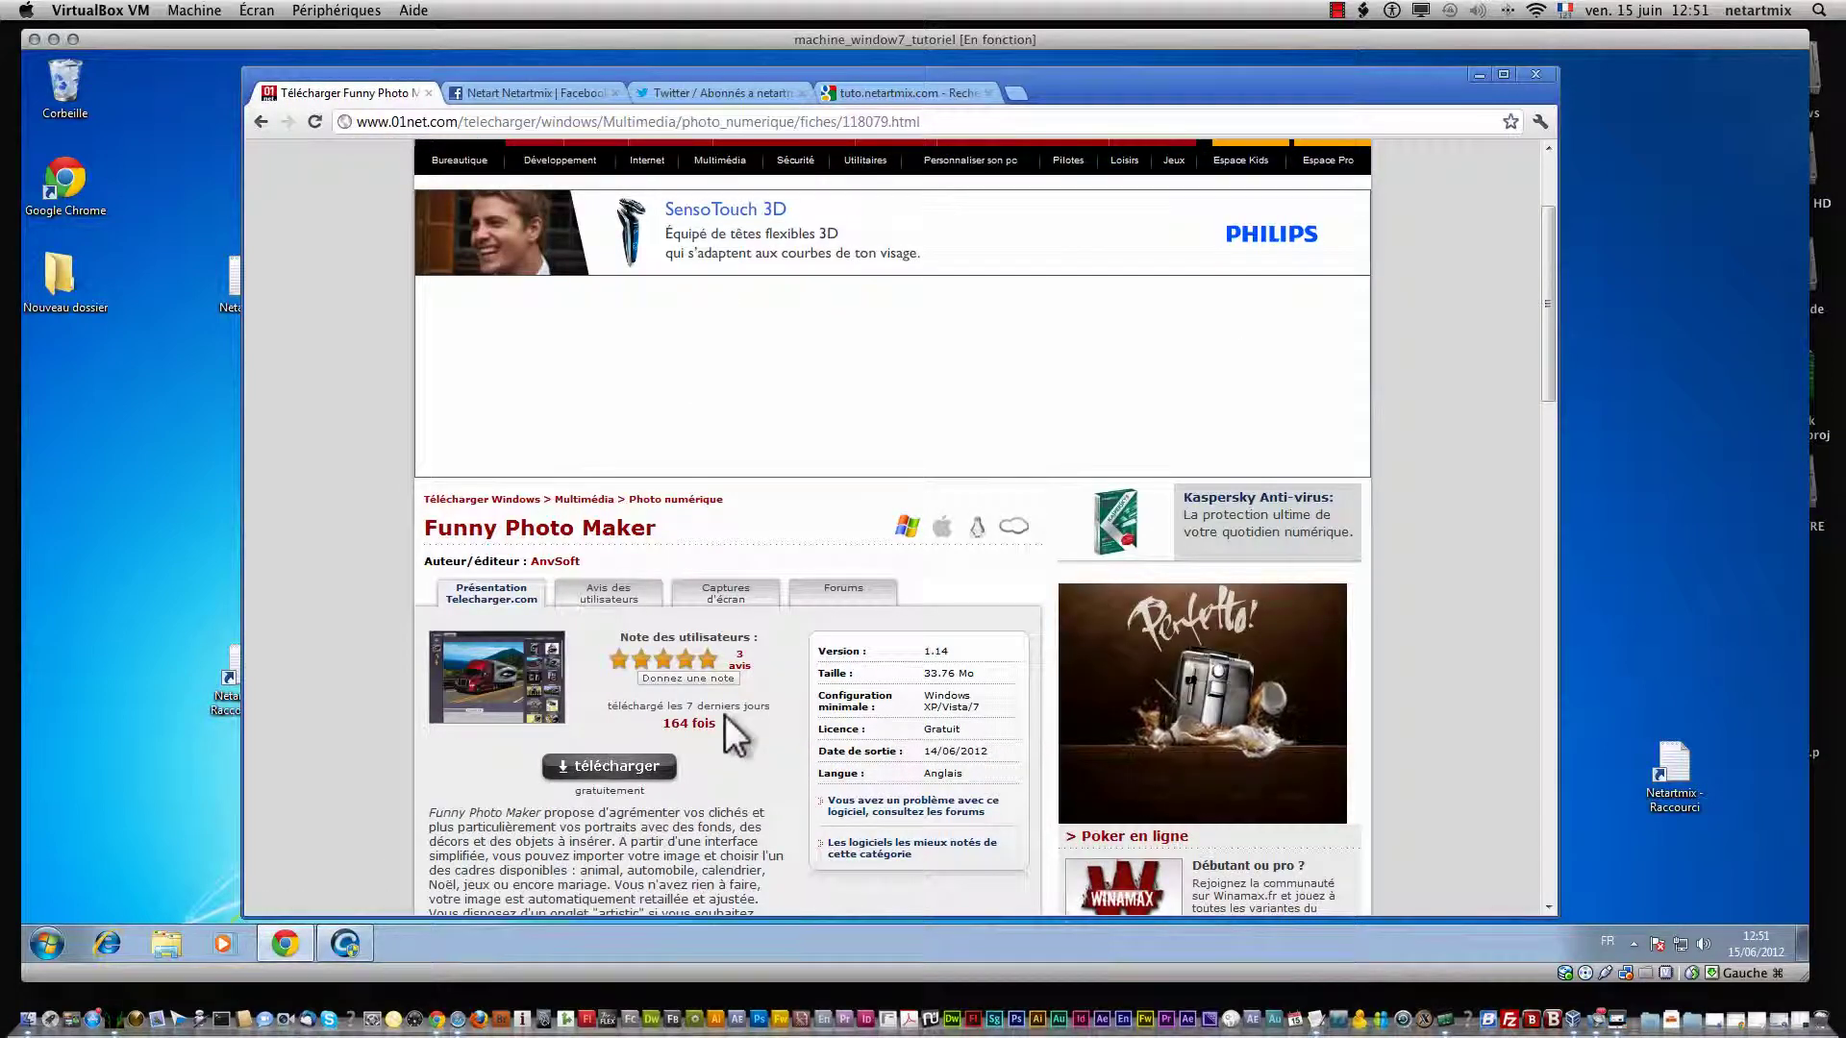
pyautogui.click(630, 762)
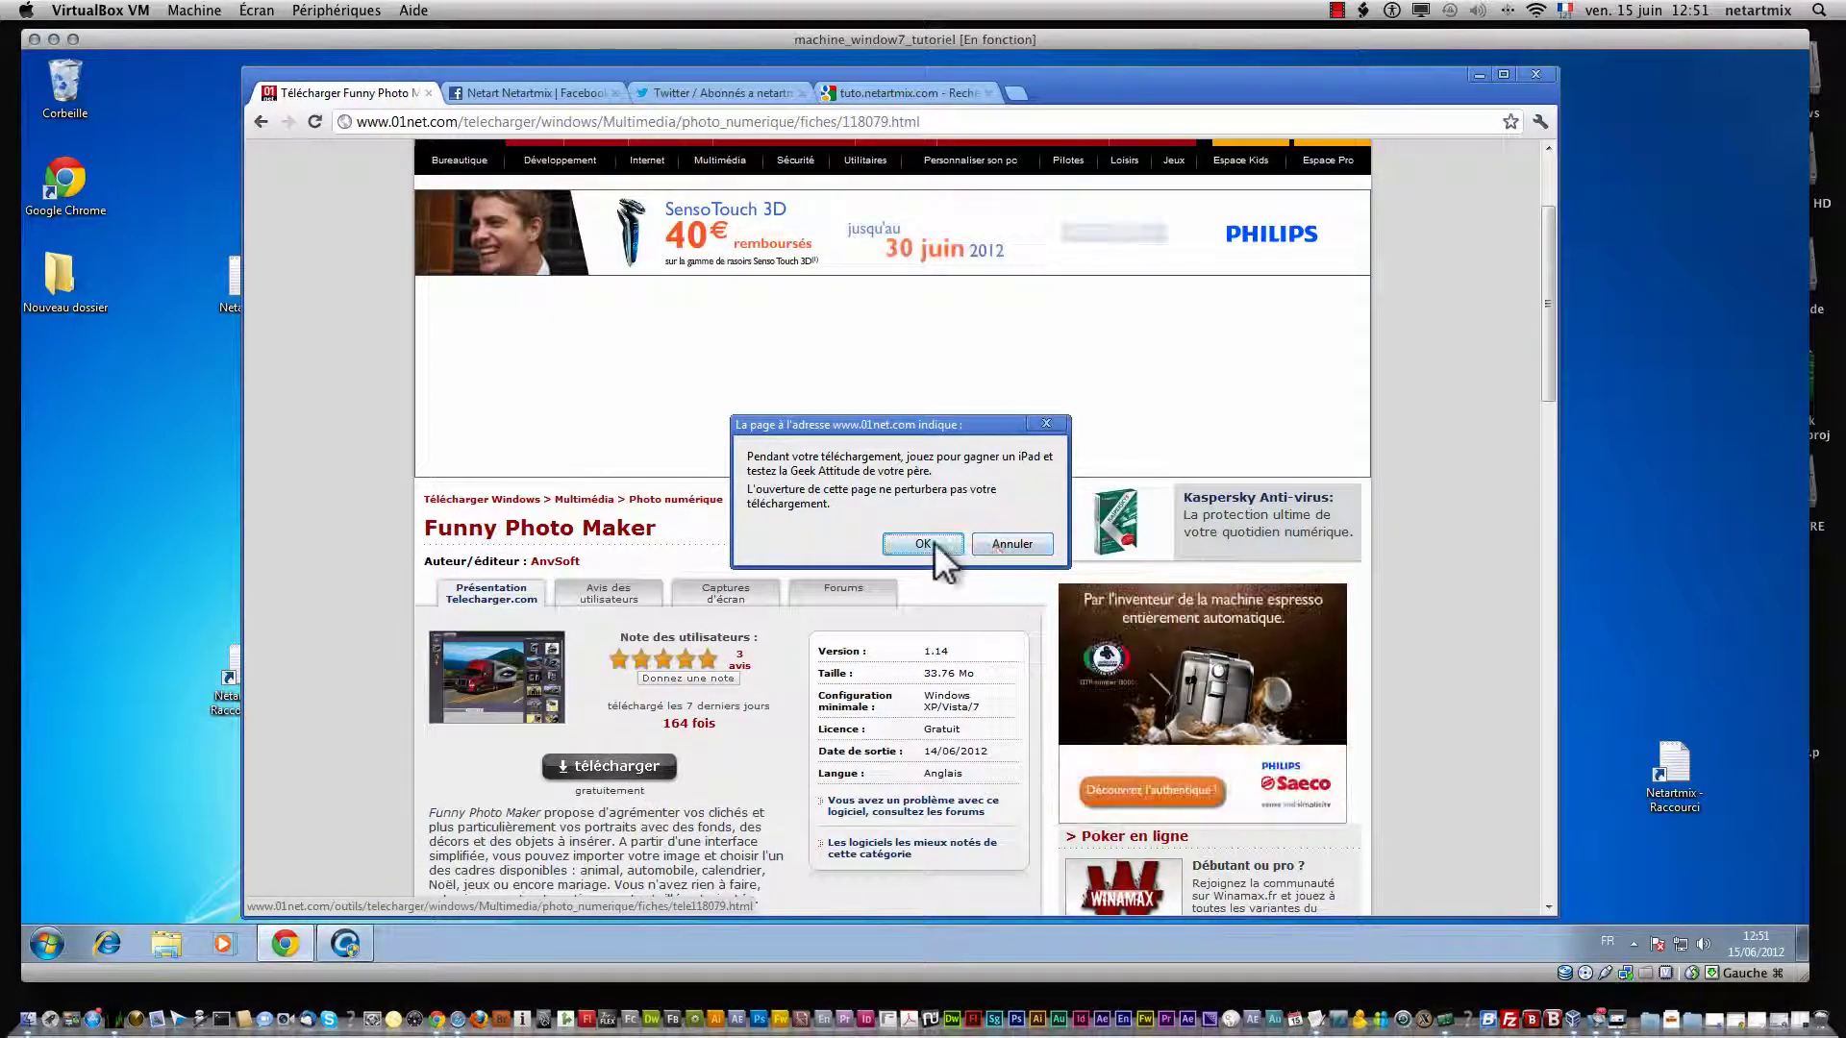
pyautogui.click(1032, 546)
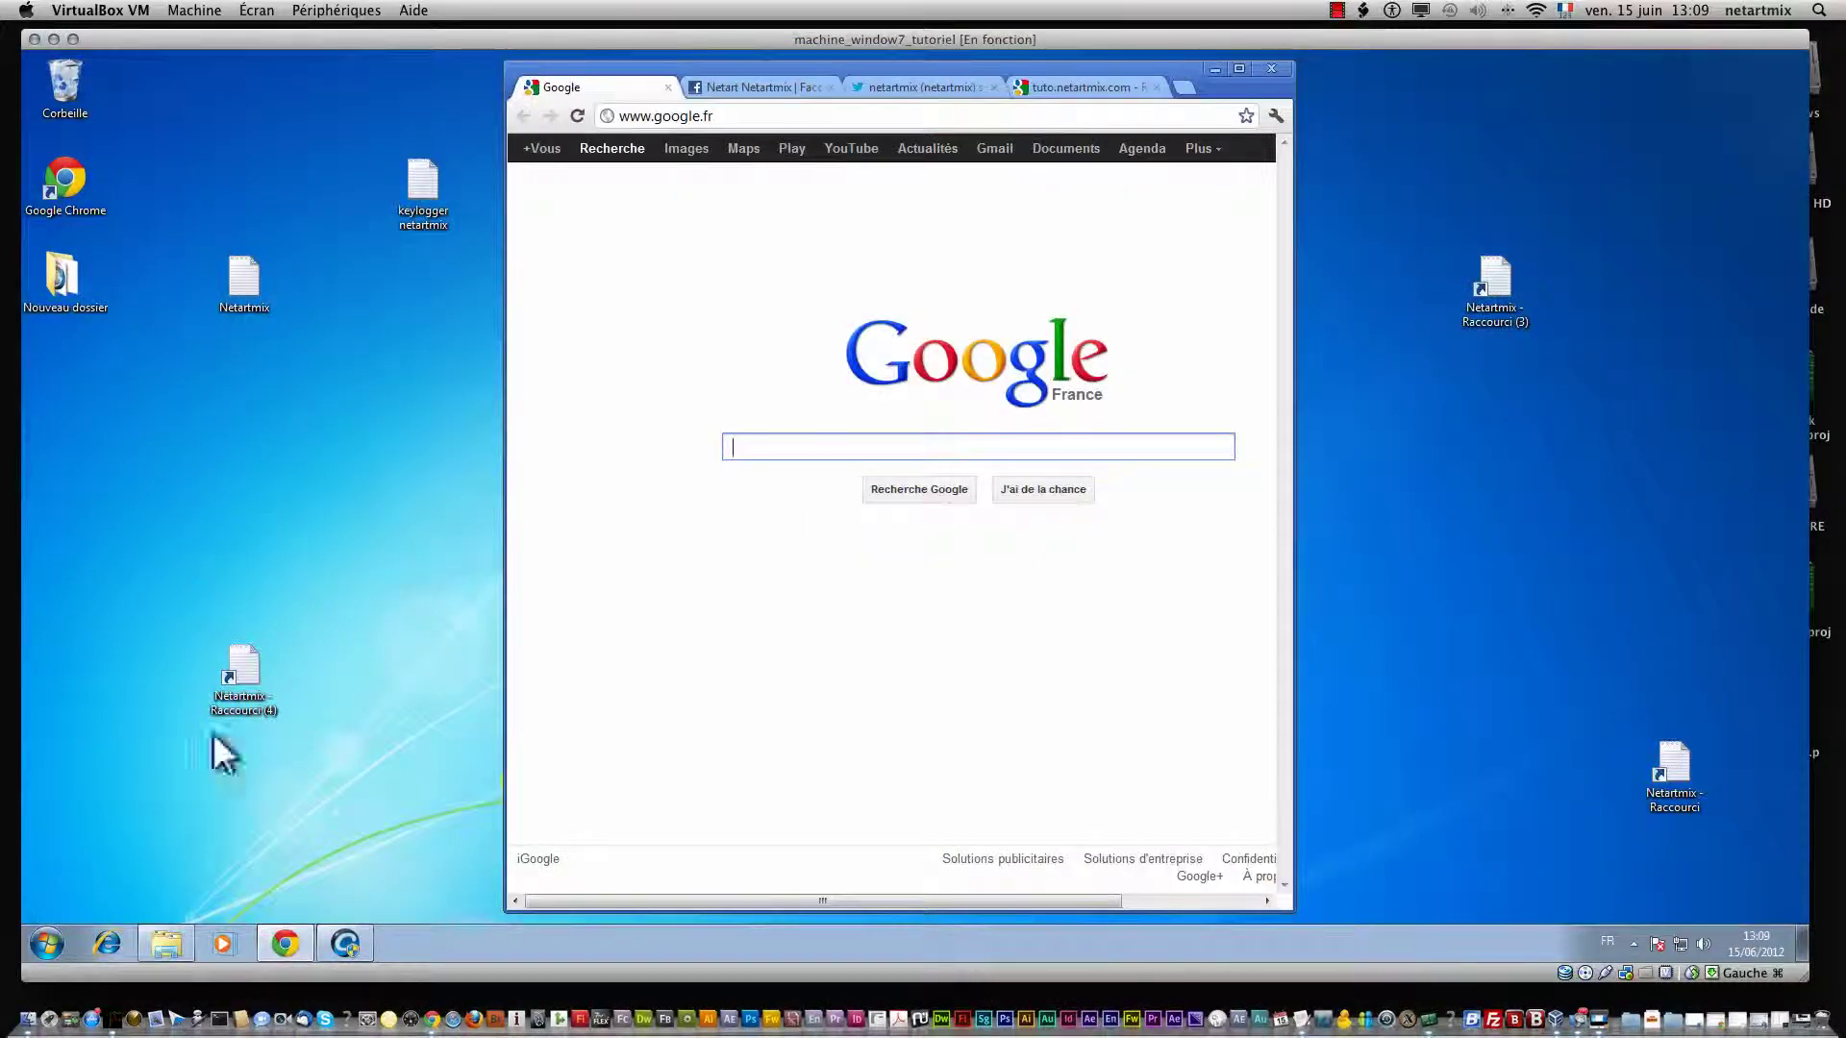
# - Open the Téléchargements folder inside the user's personal folder
pyautogui.click(50, 946)
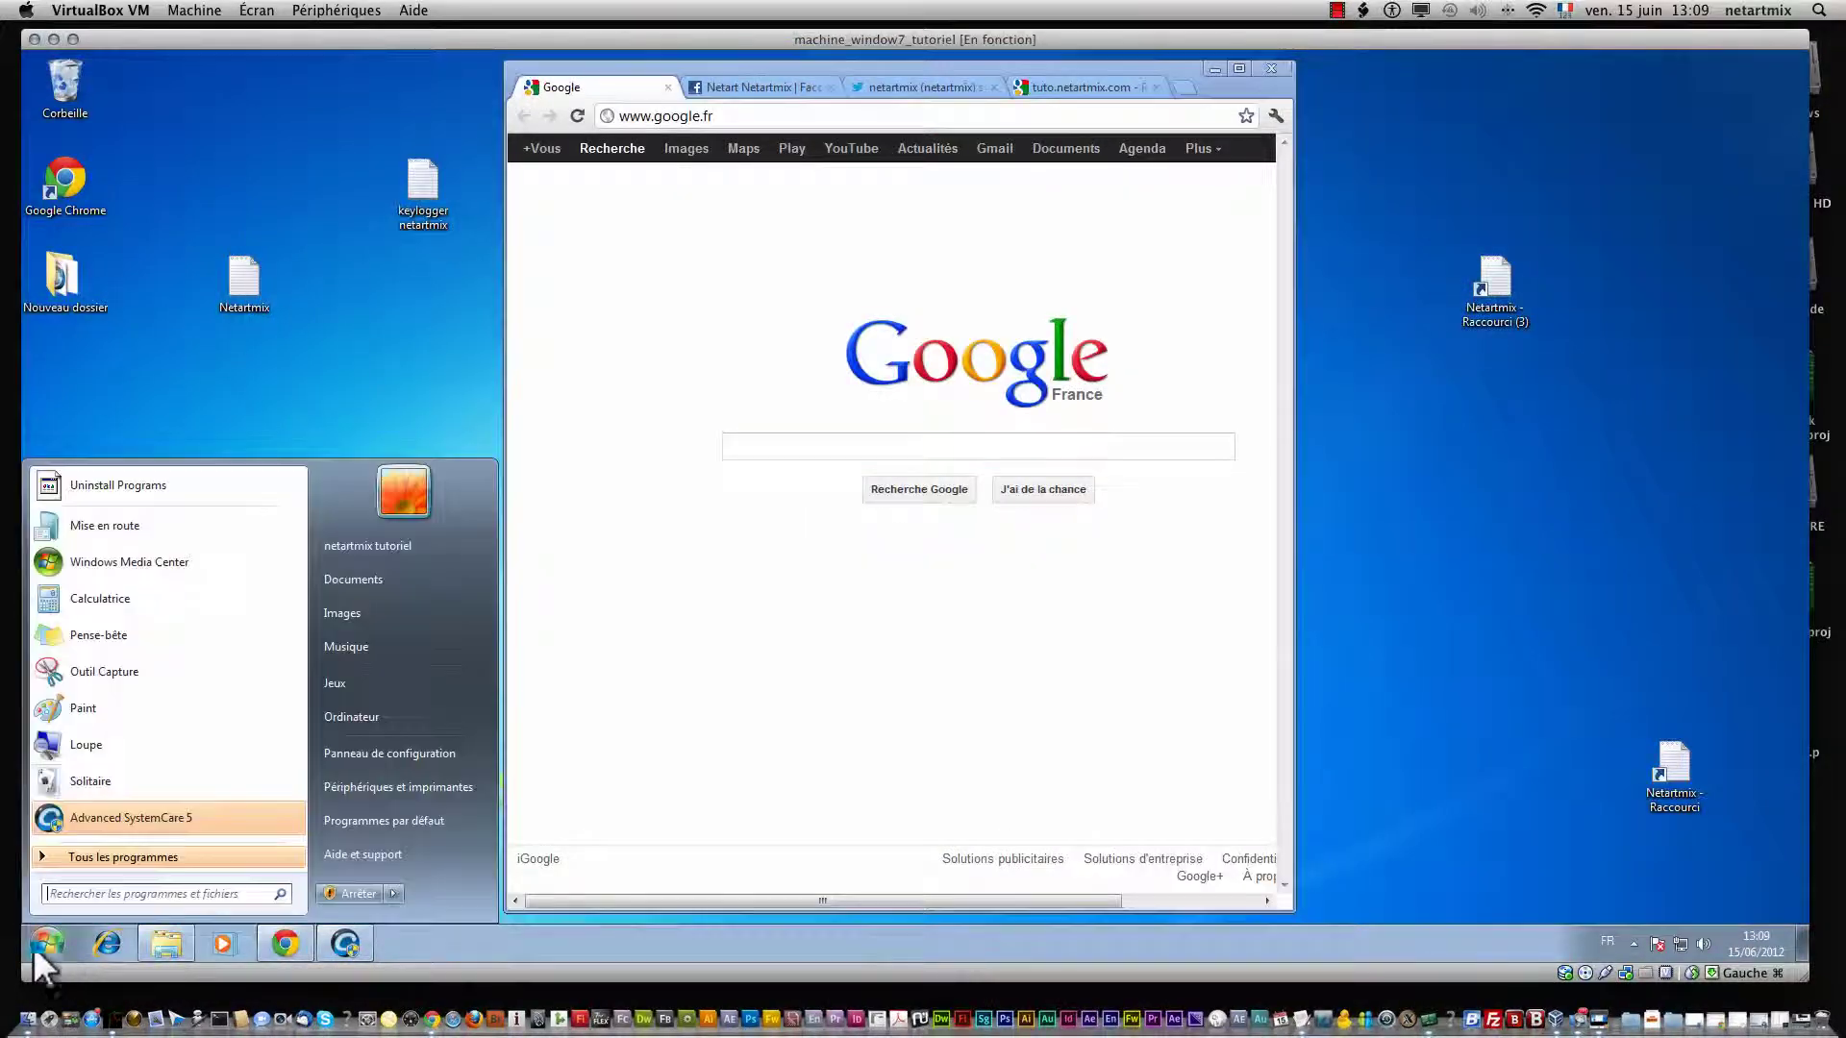
pyautogui.click(371, 538)
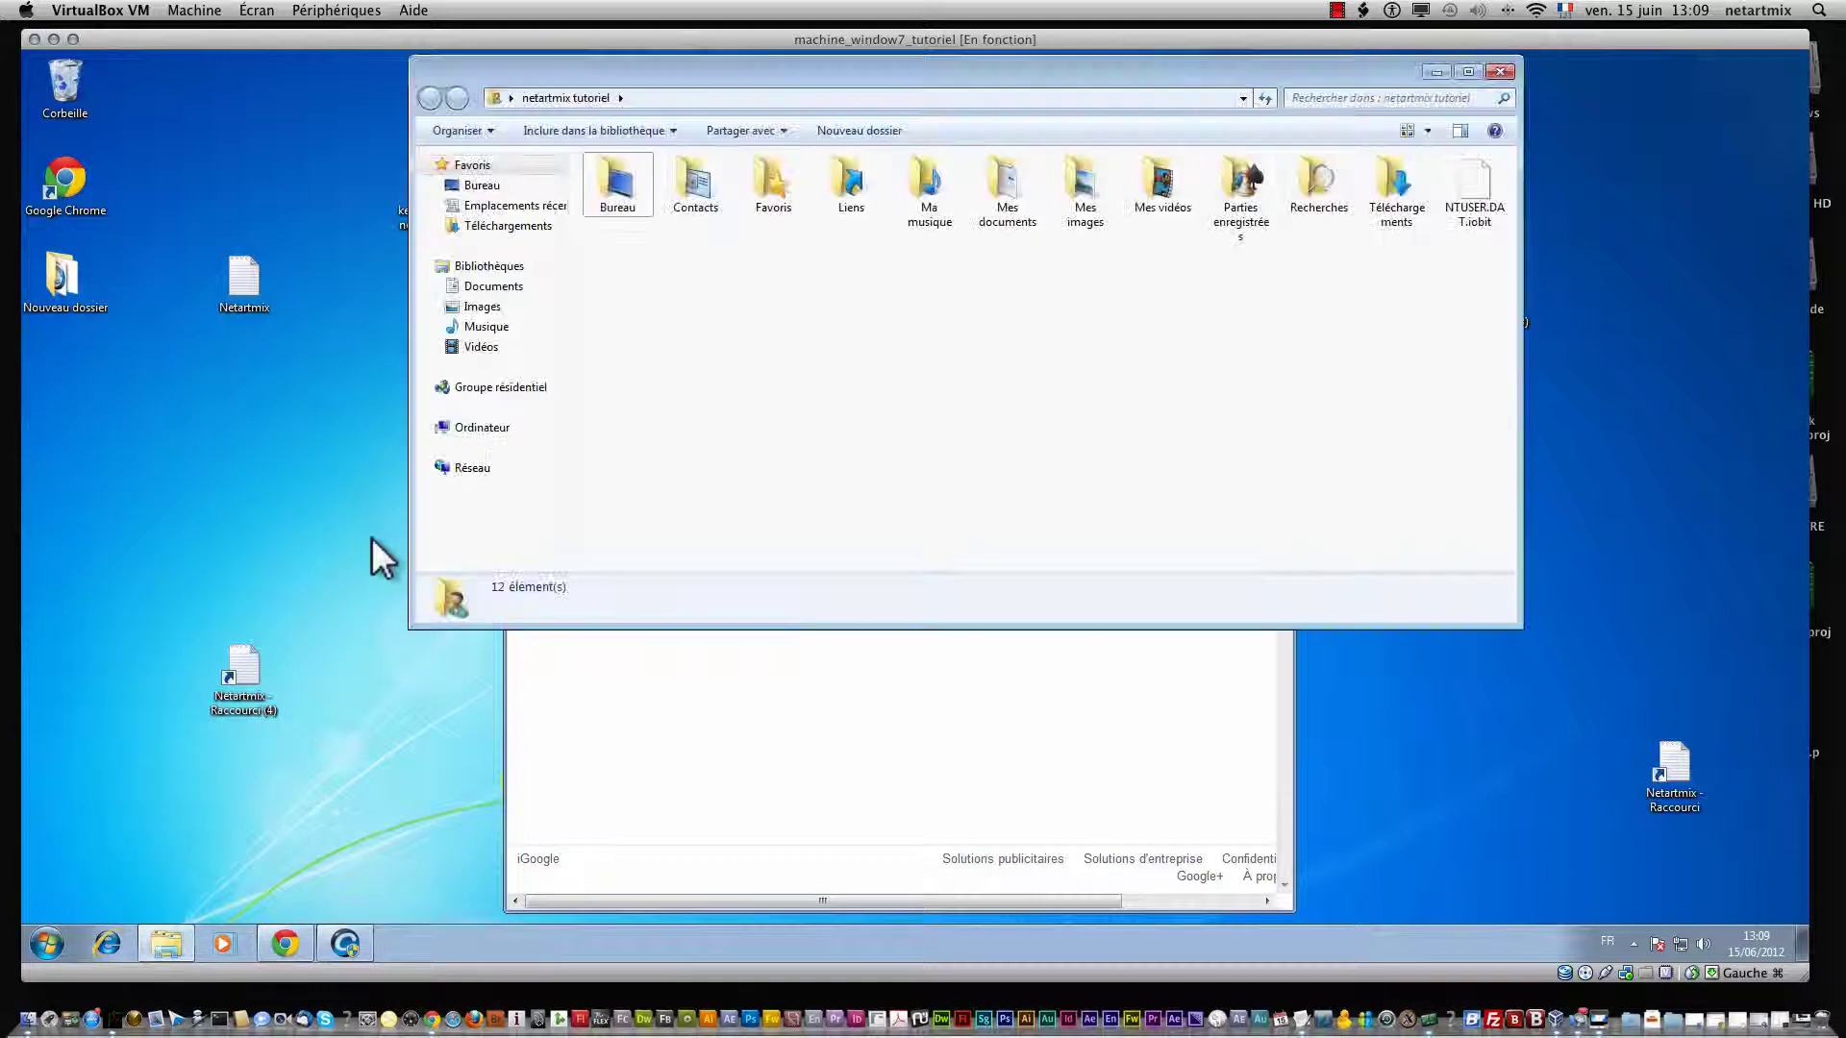
pyautogui.doubleClick(1385, 190)
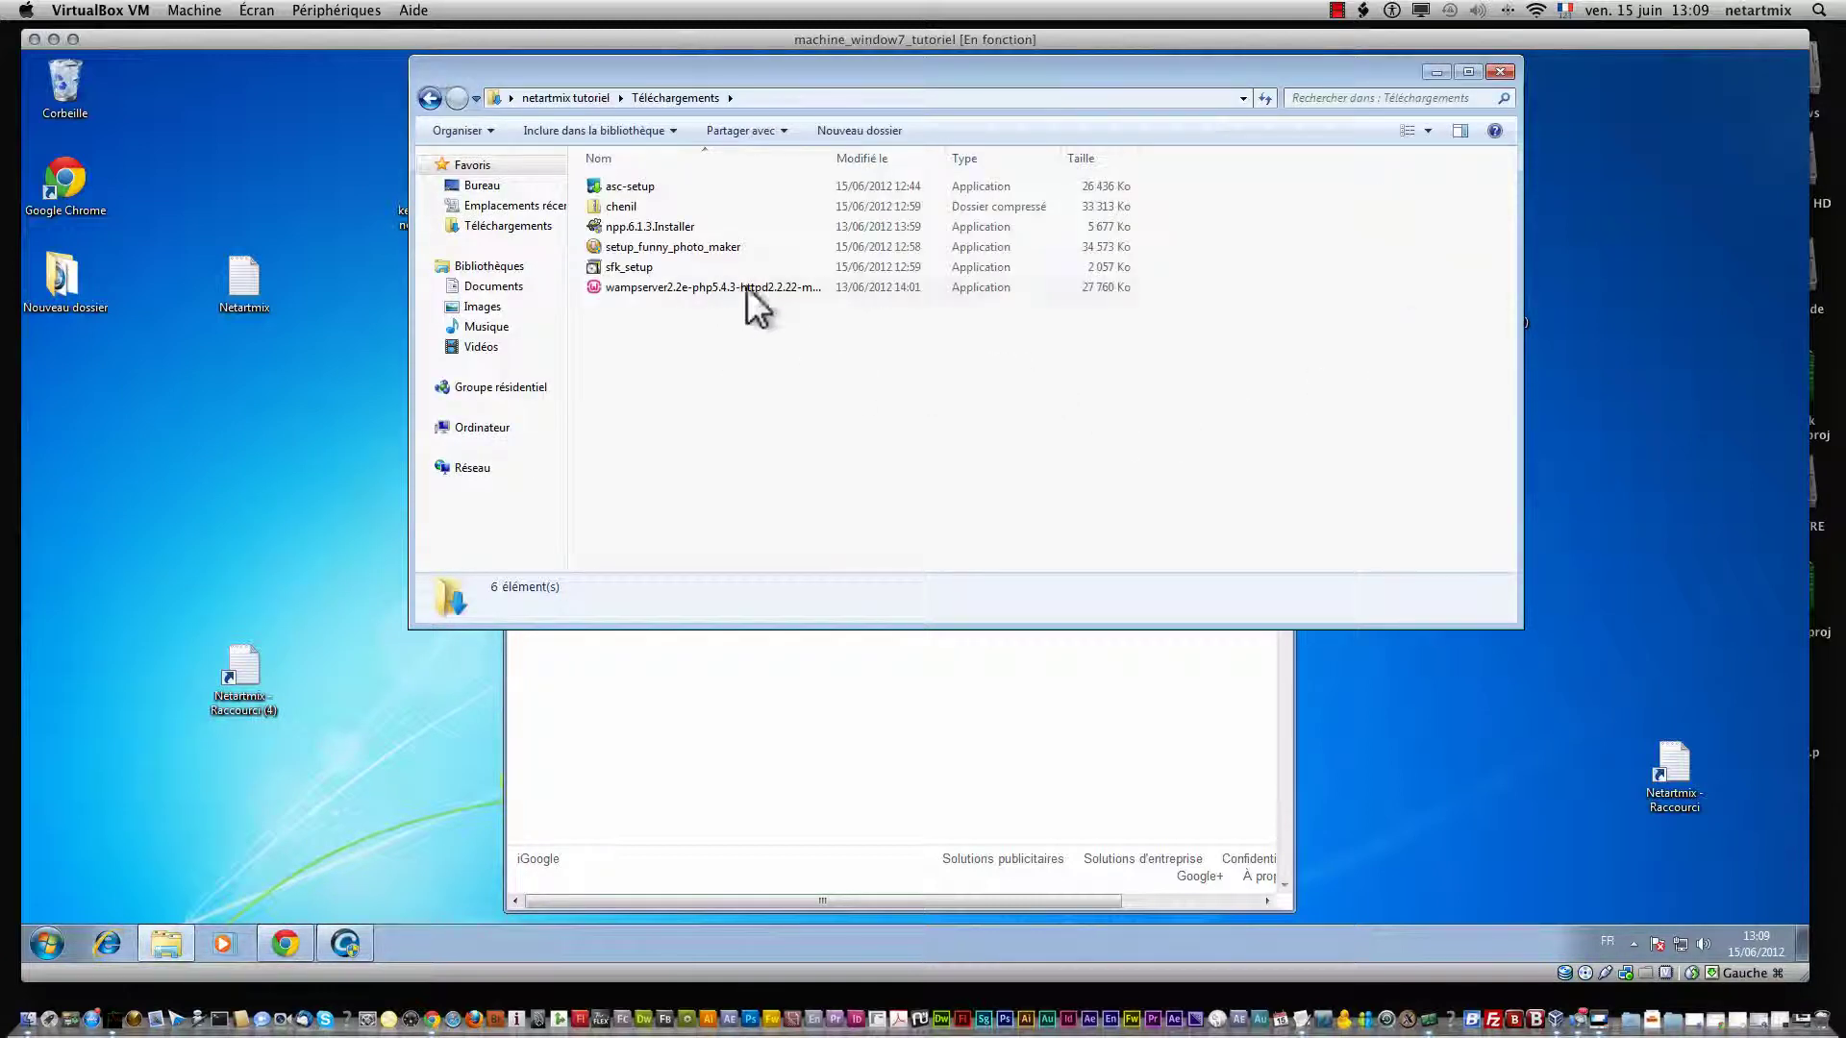
# - Launch the setup_funny_photo_maker installer and authorize it to make changes to the computer
pyautogui.click(643, 245)
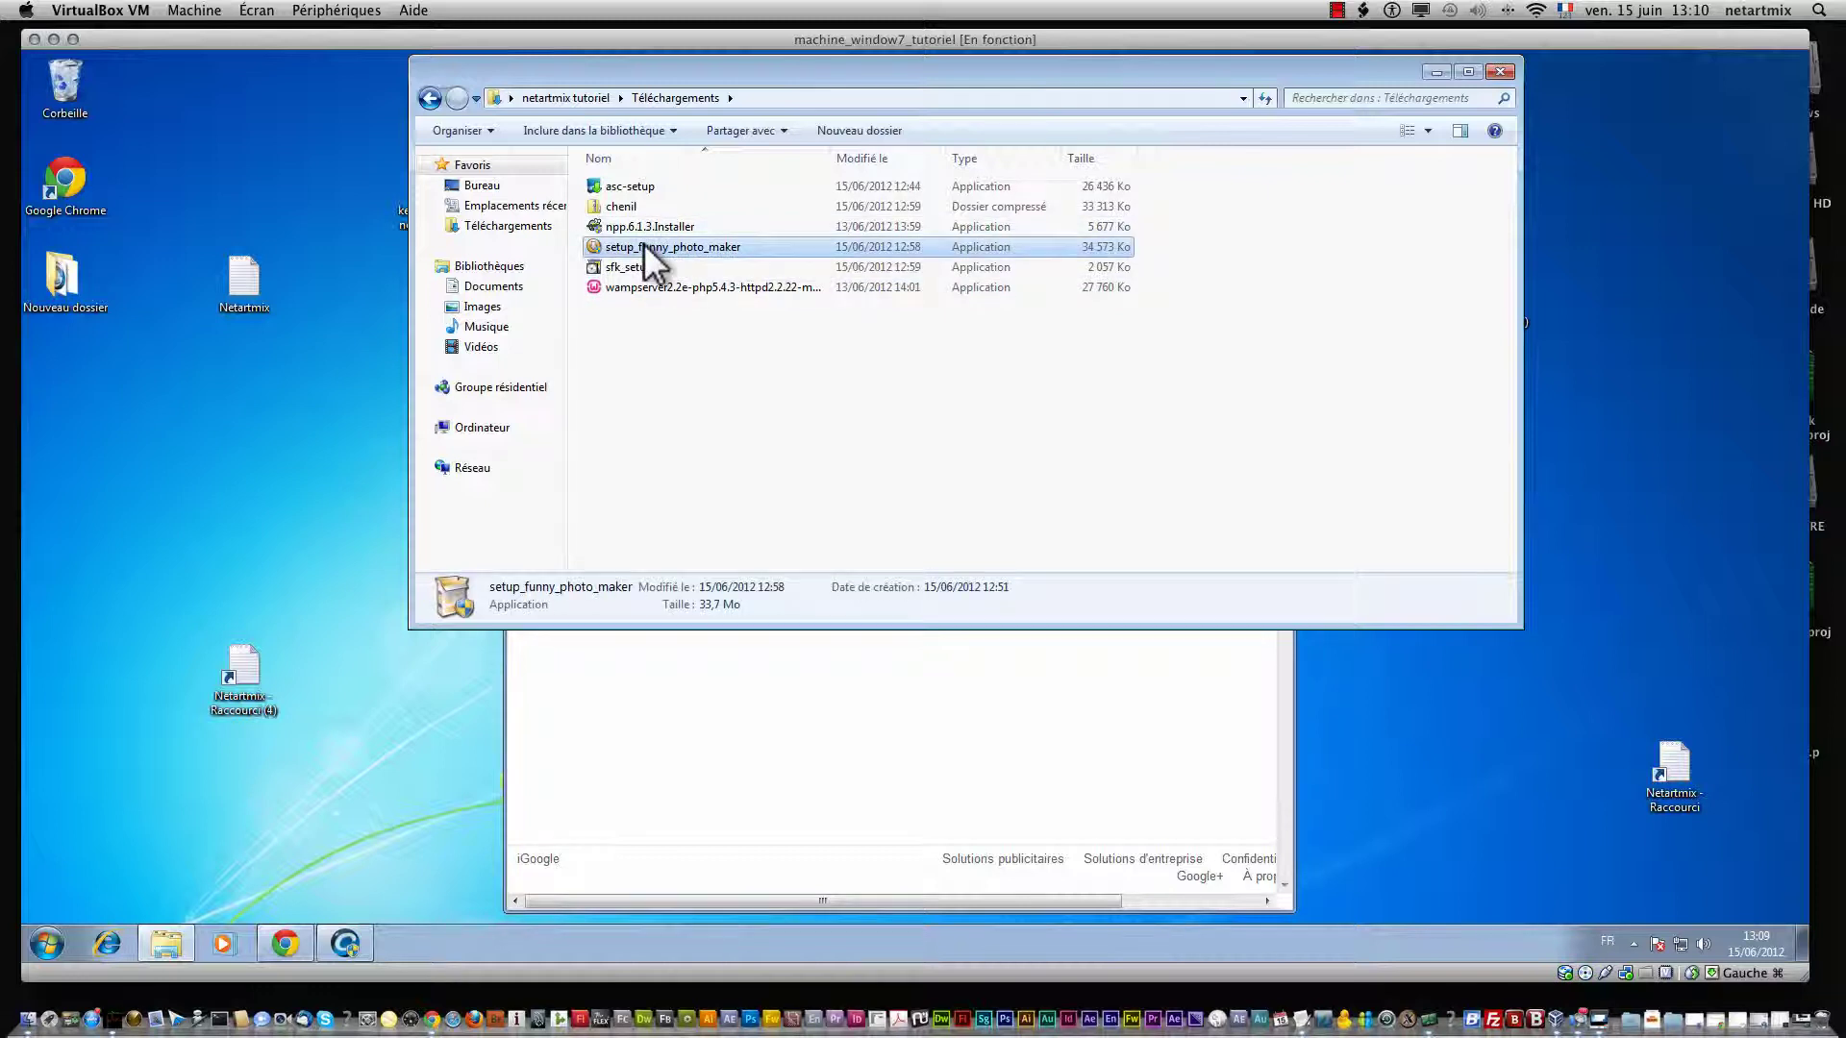
pyautogui.rightClick(736, 246)
pyautogui.click(774, 258)
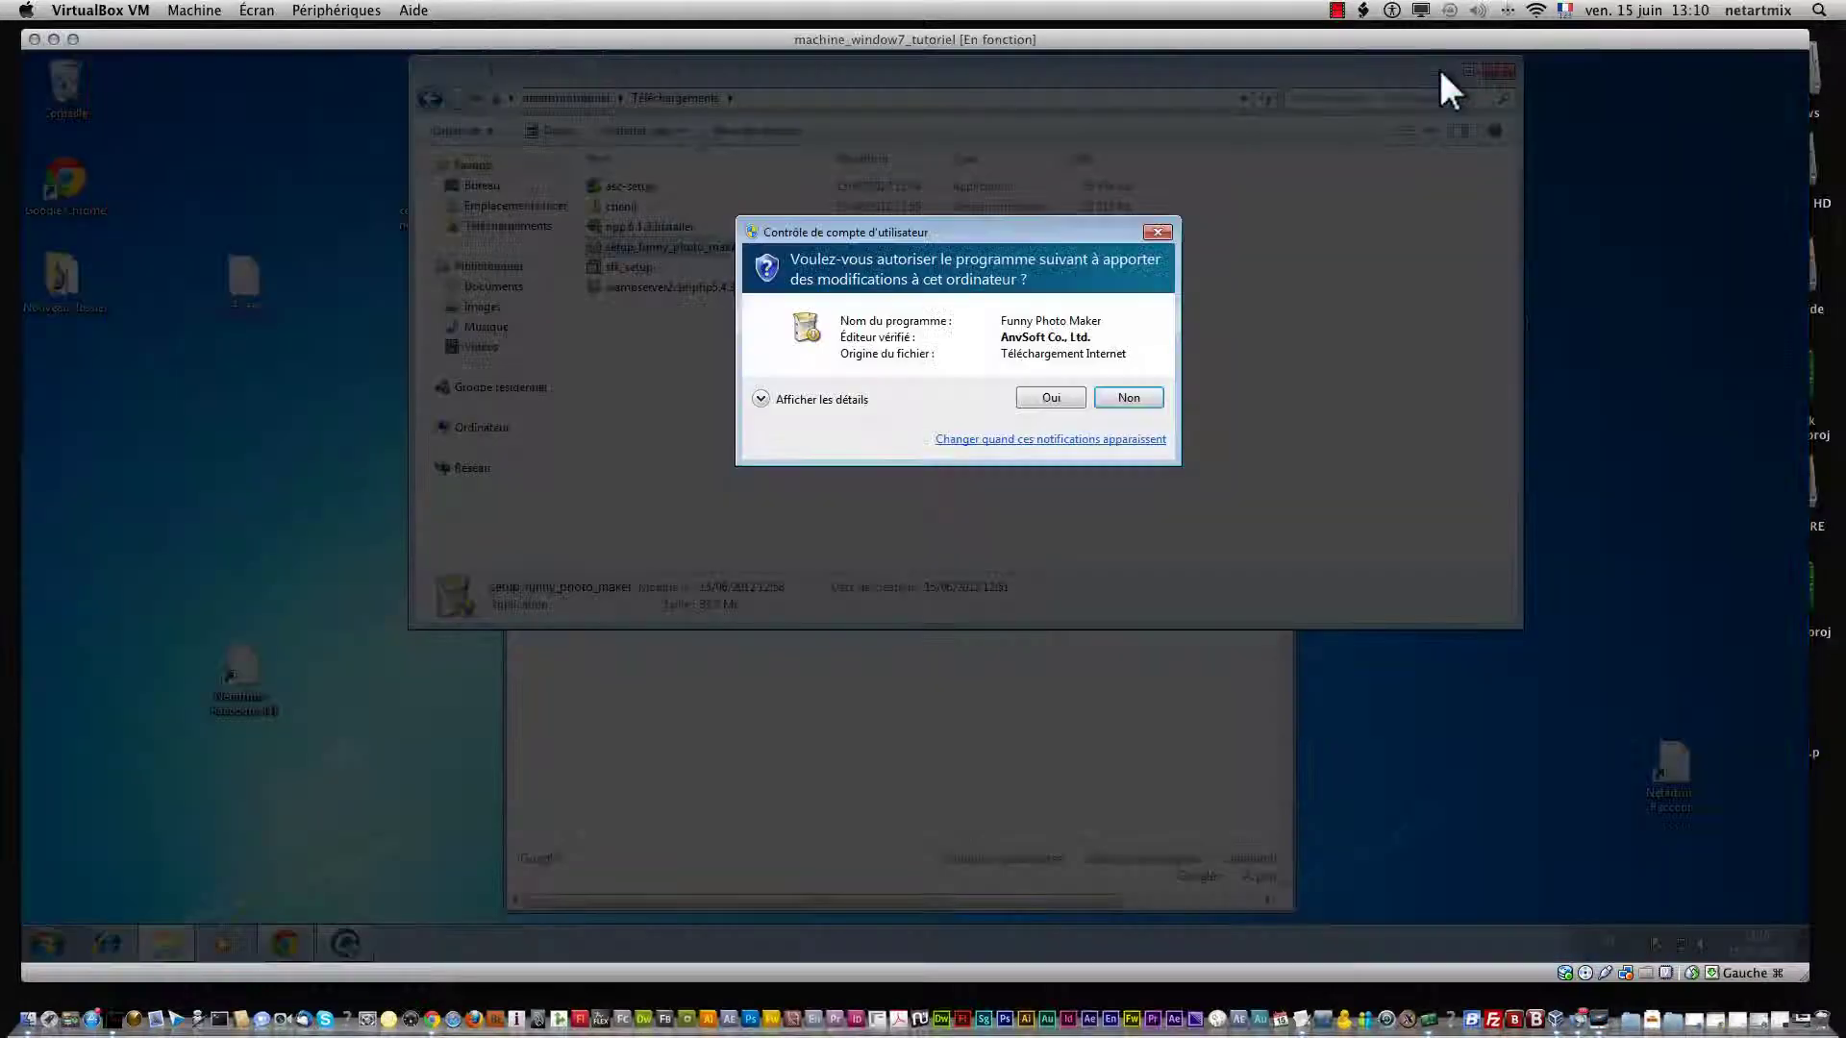
pyautogui.click(1054, 399)
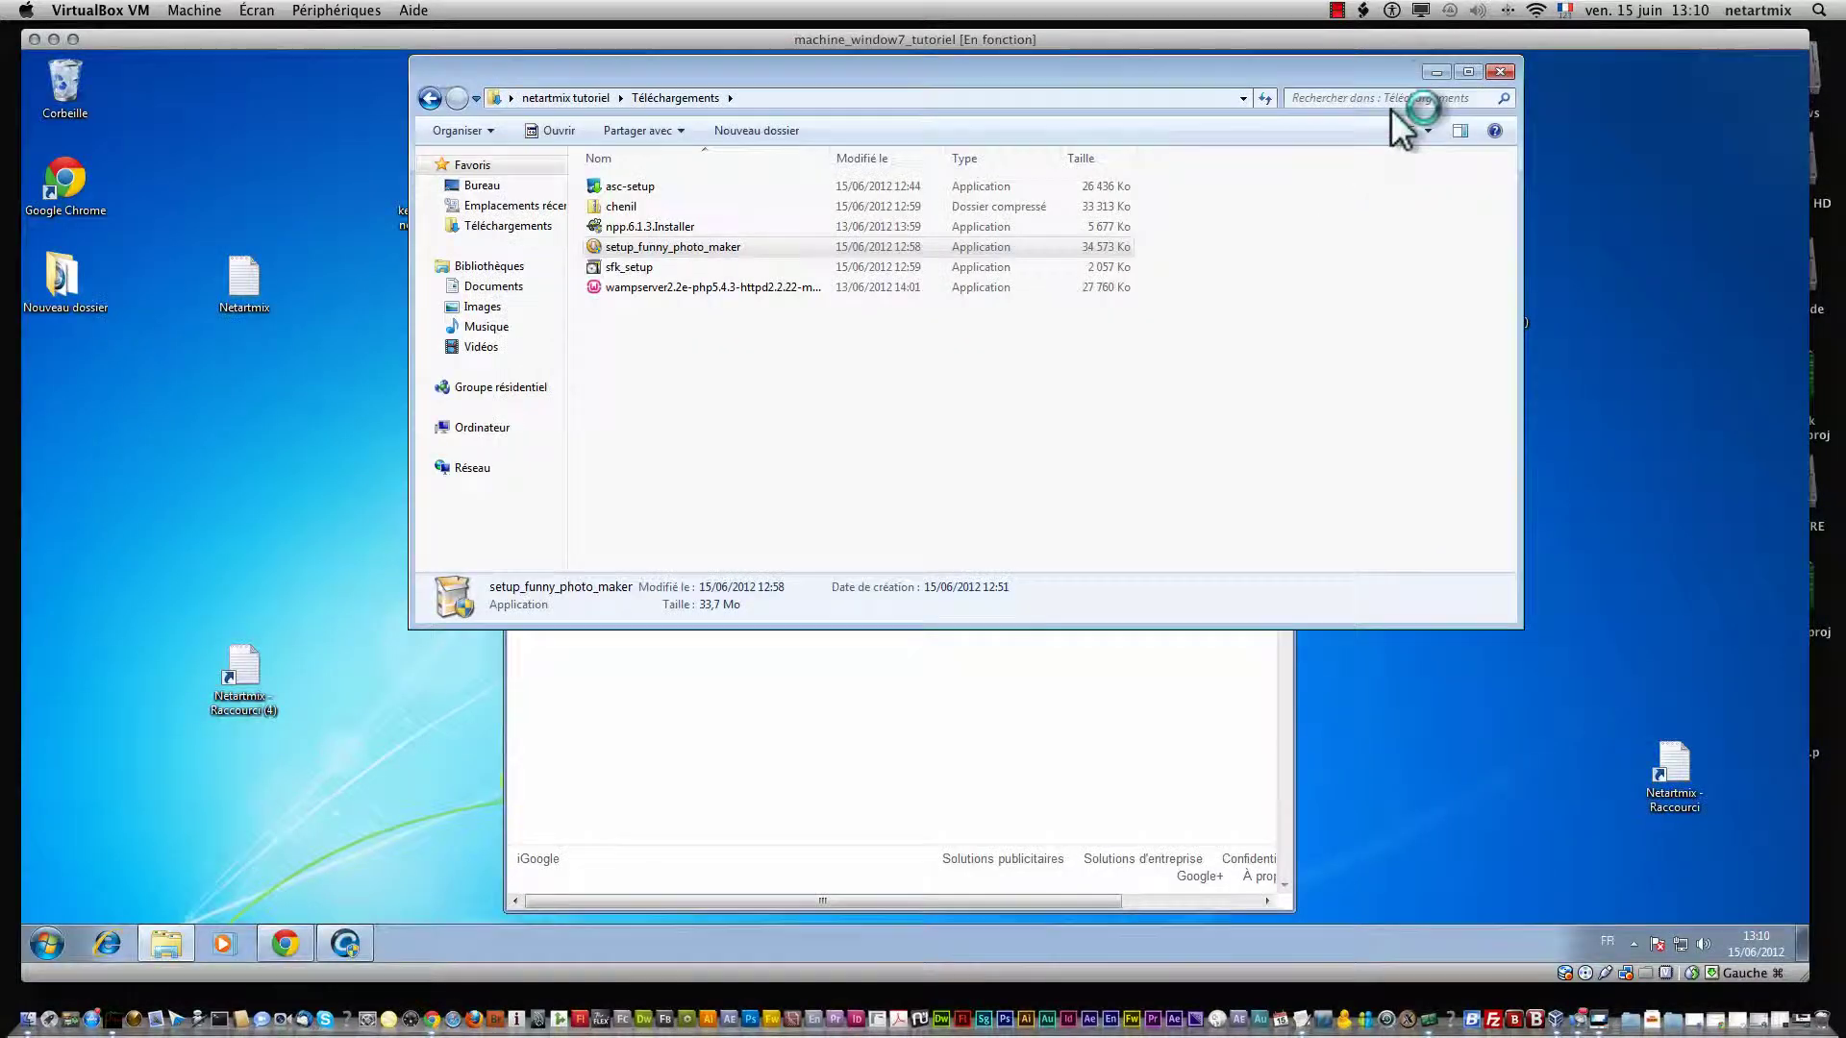
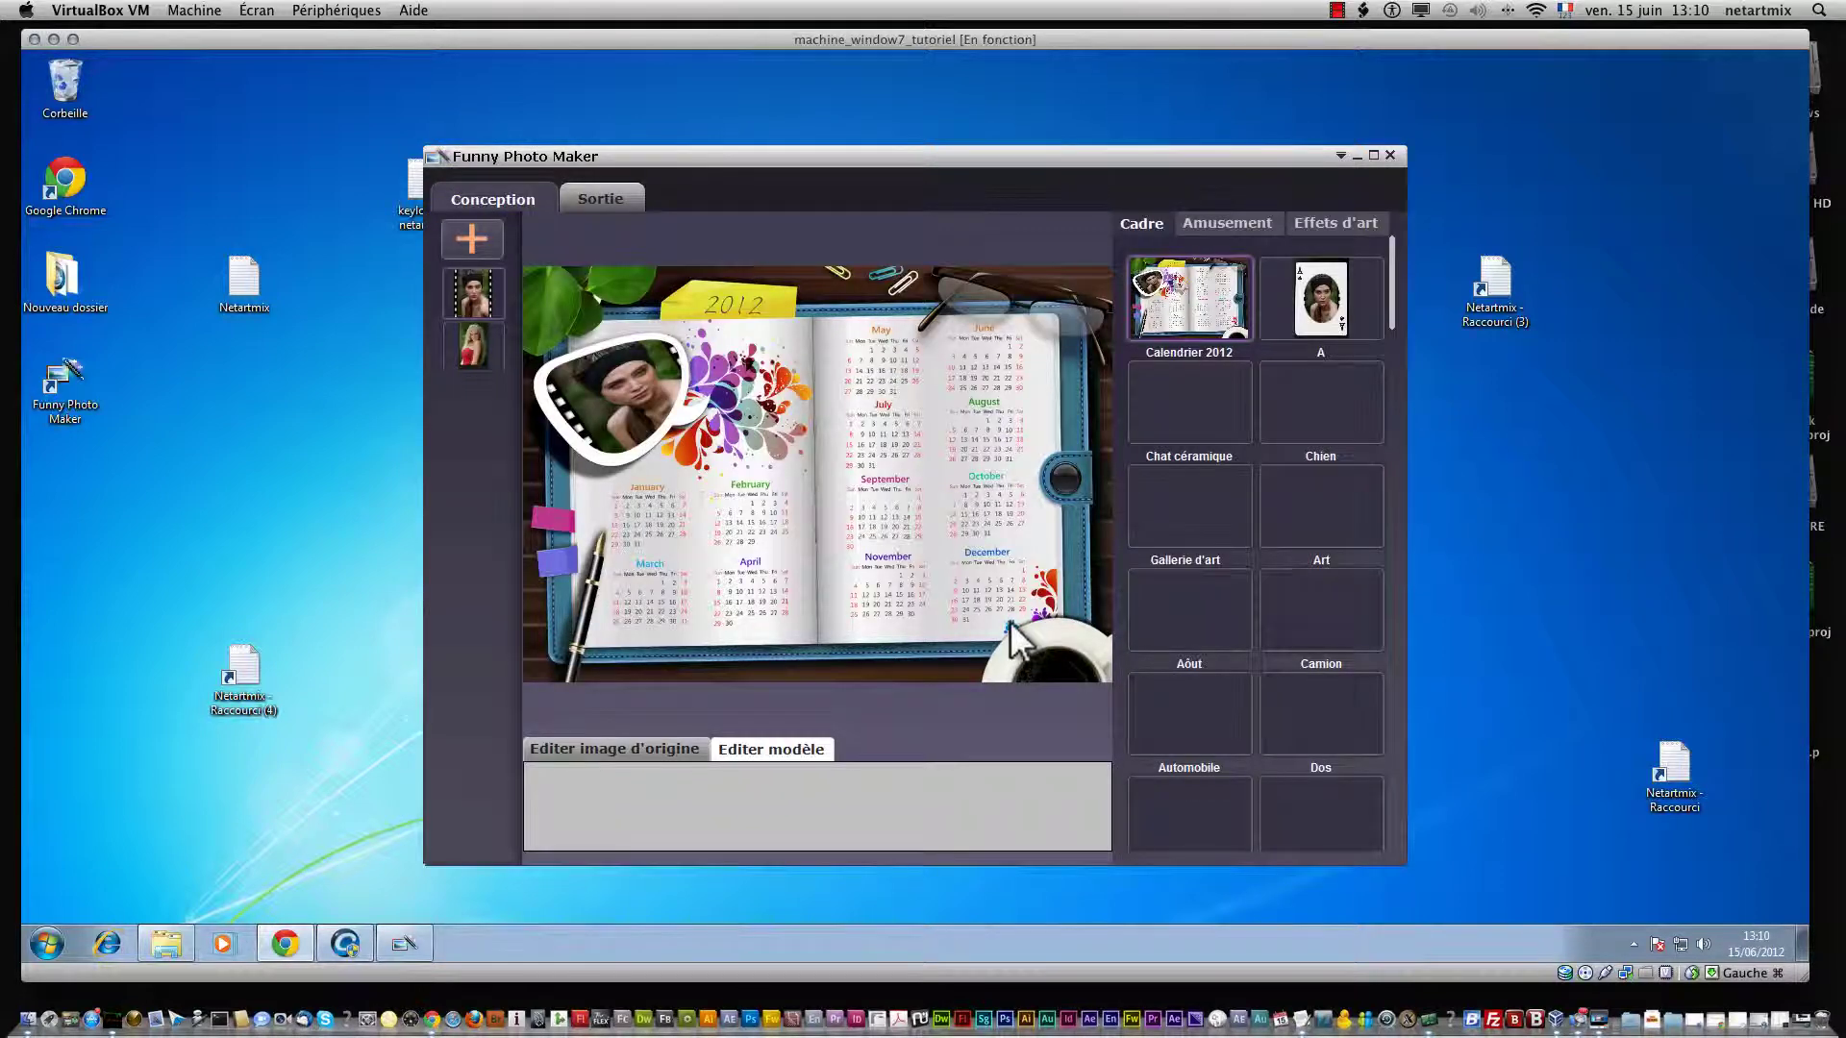
# - Look through the Amusement templates, the Effets d'art and the Sortie view, and return to the Conception view
pyautogui.click(1217, 225)
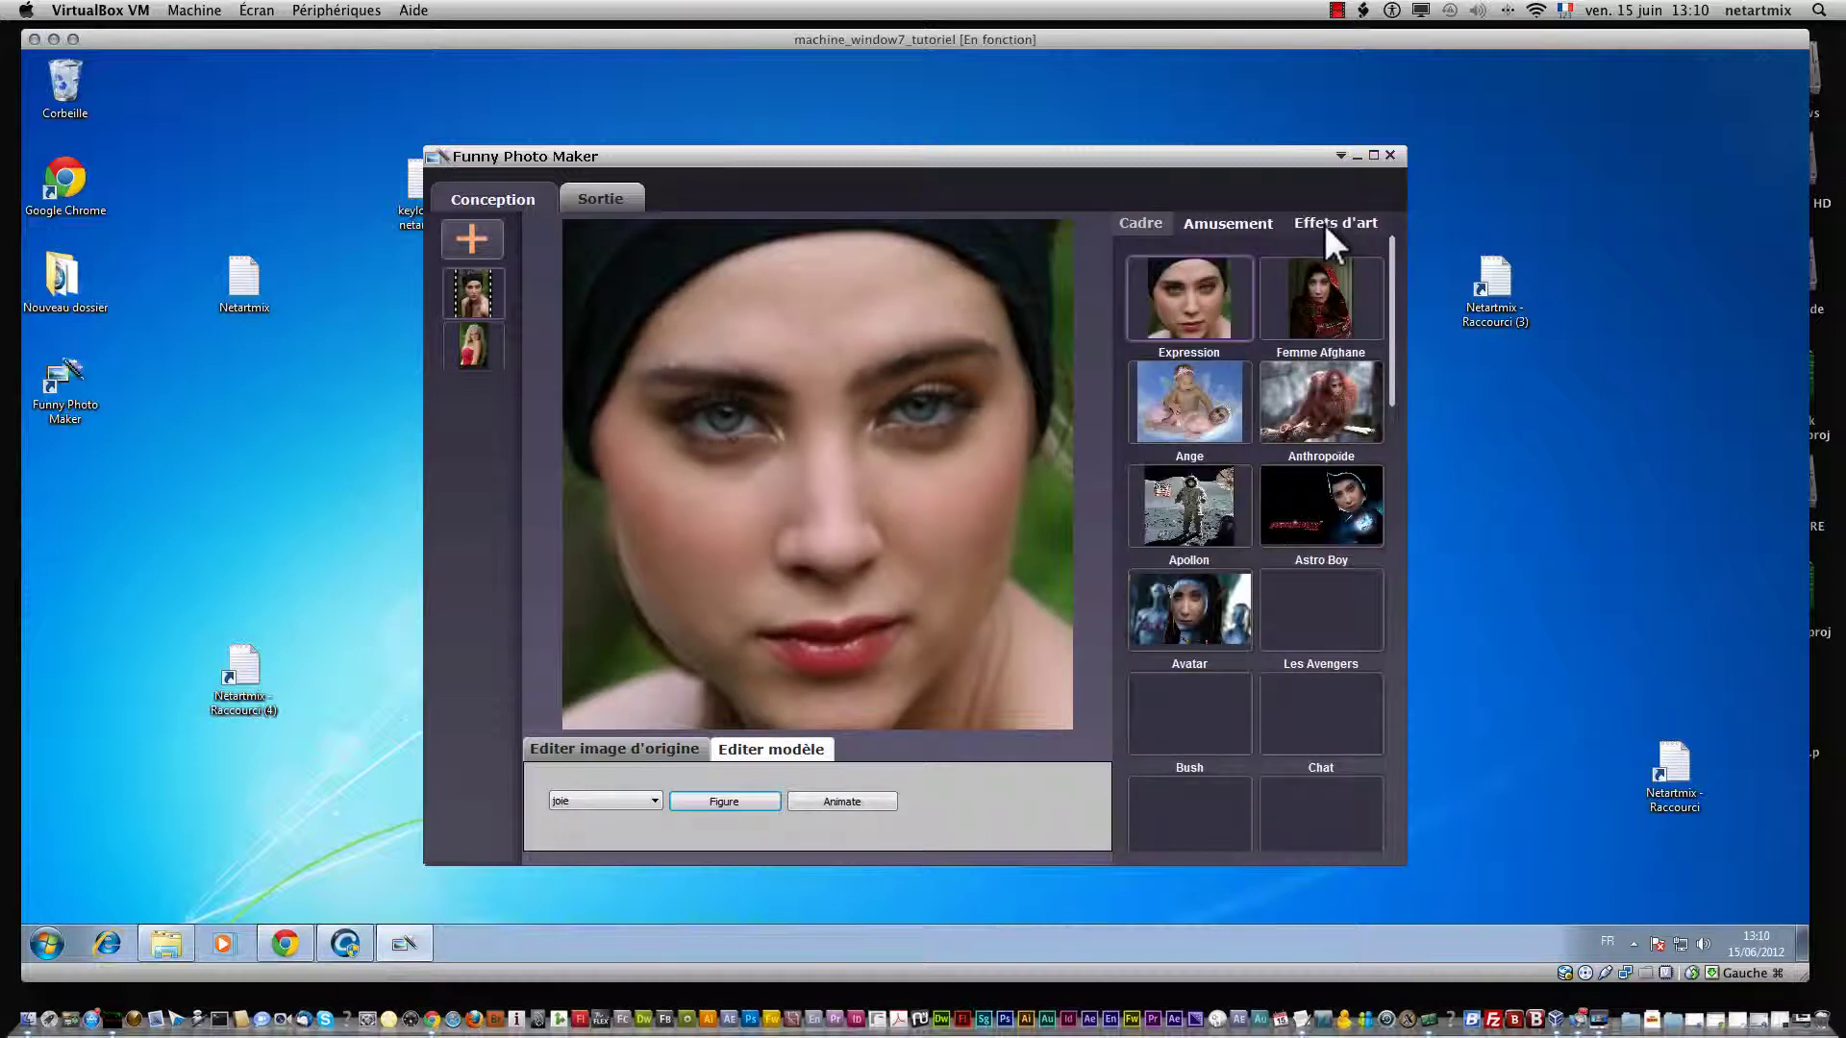
pyautogui.click(1324, 223)
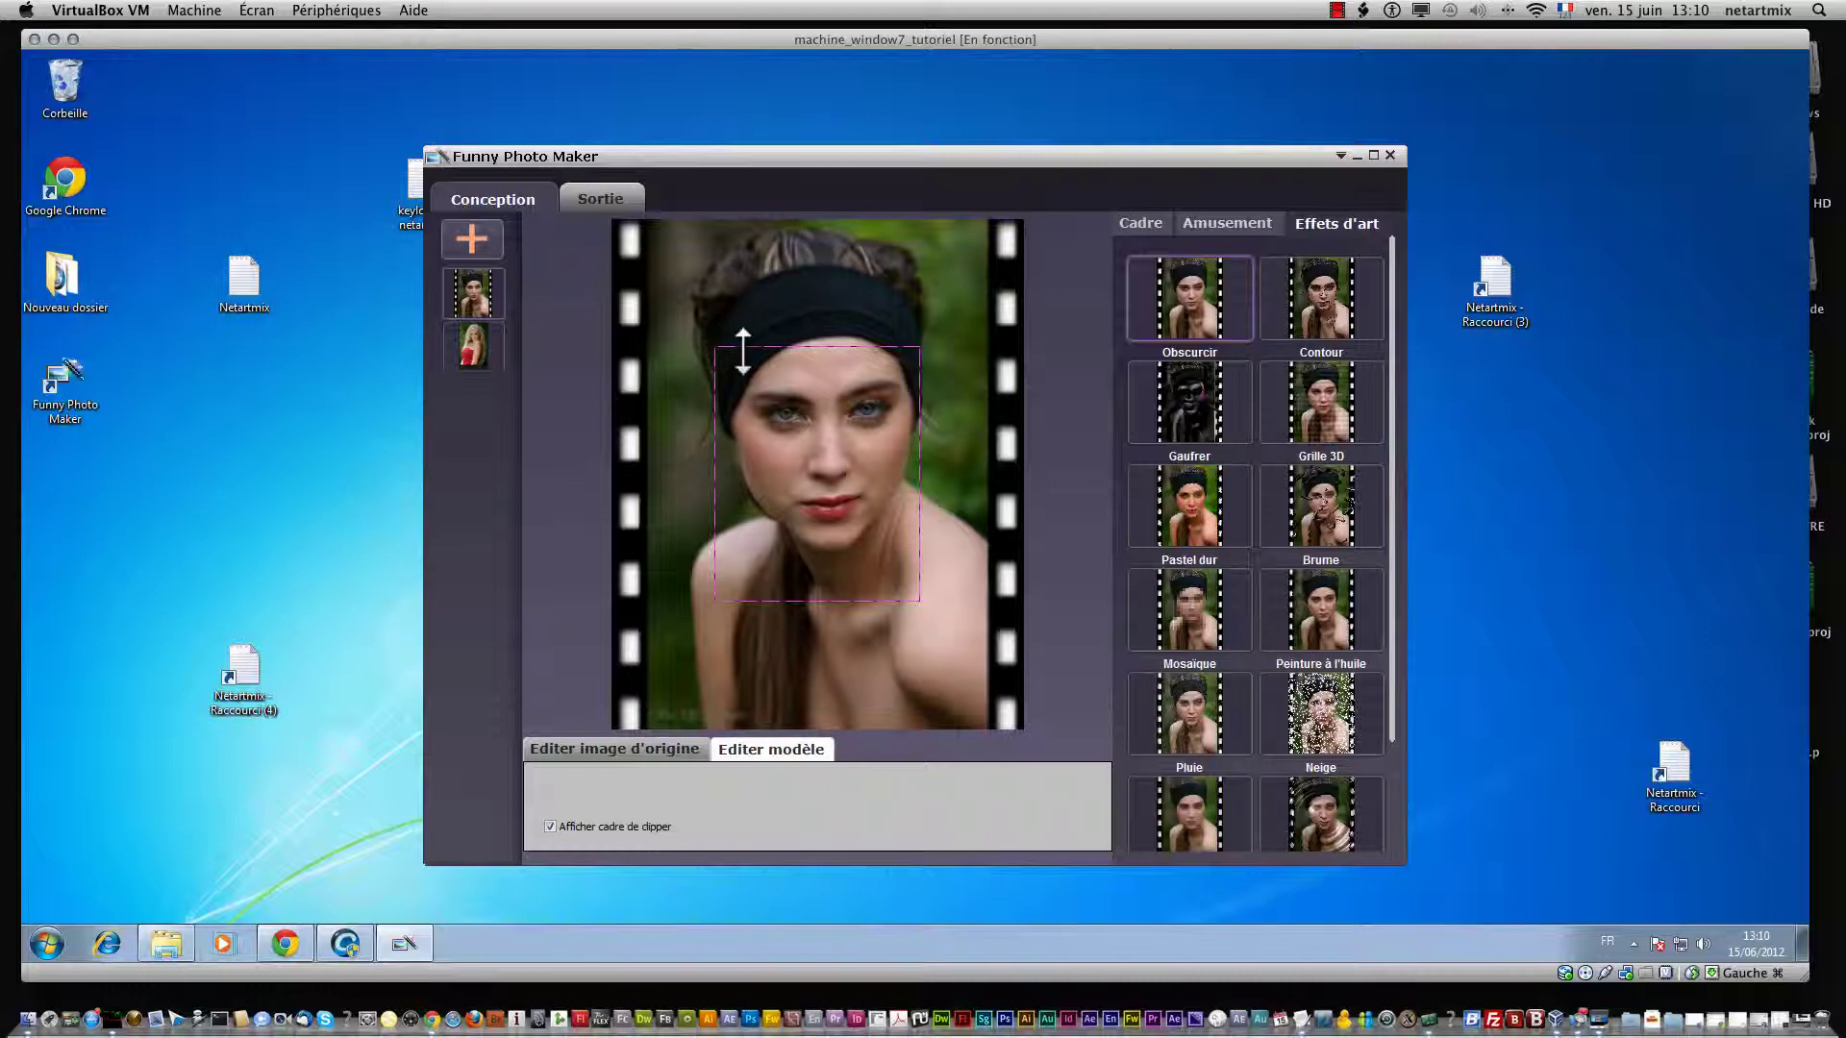
pyautogui.click(607, 195)
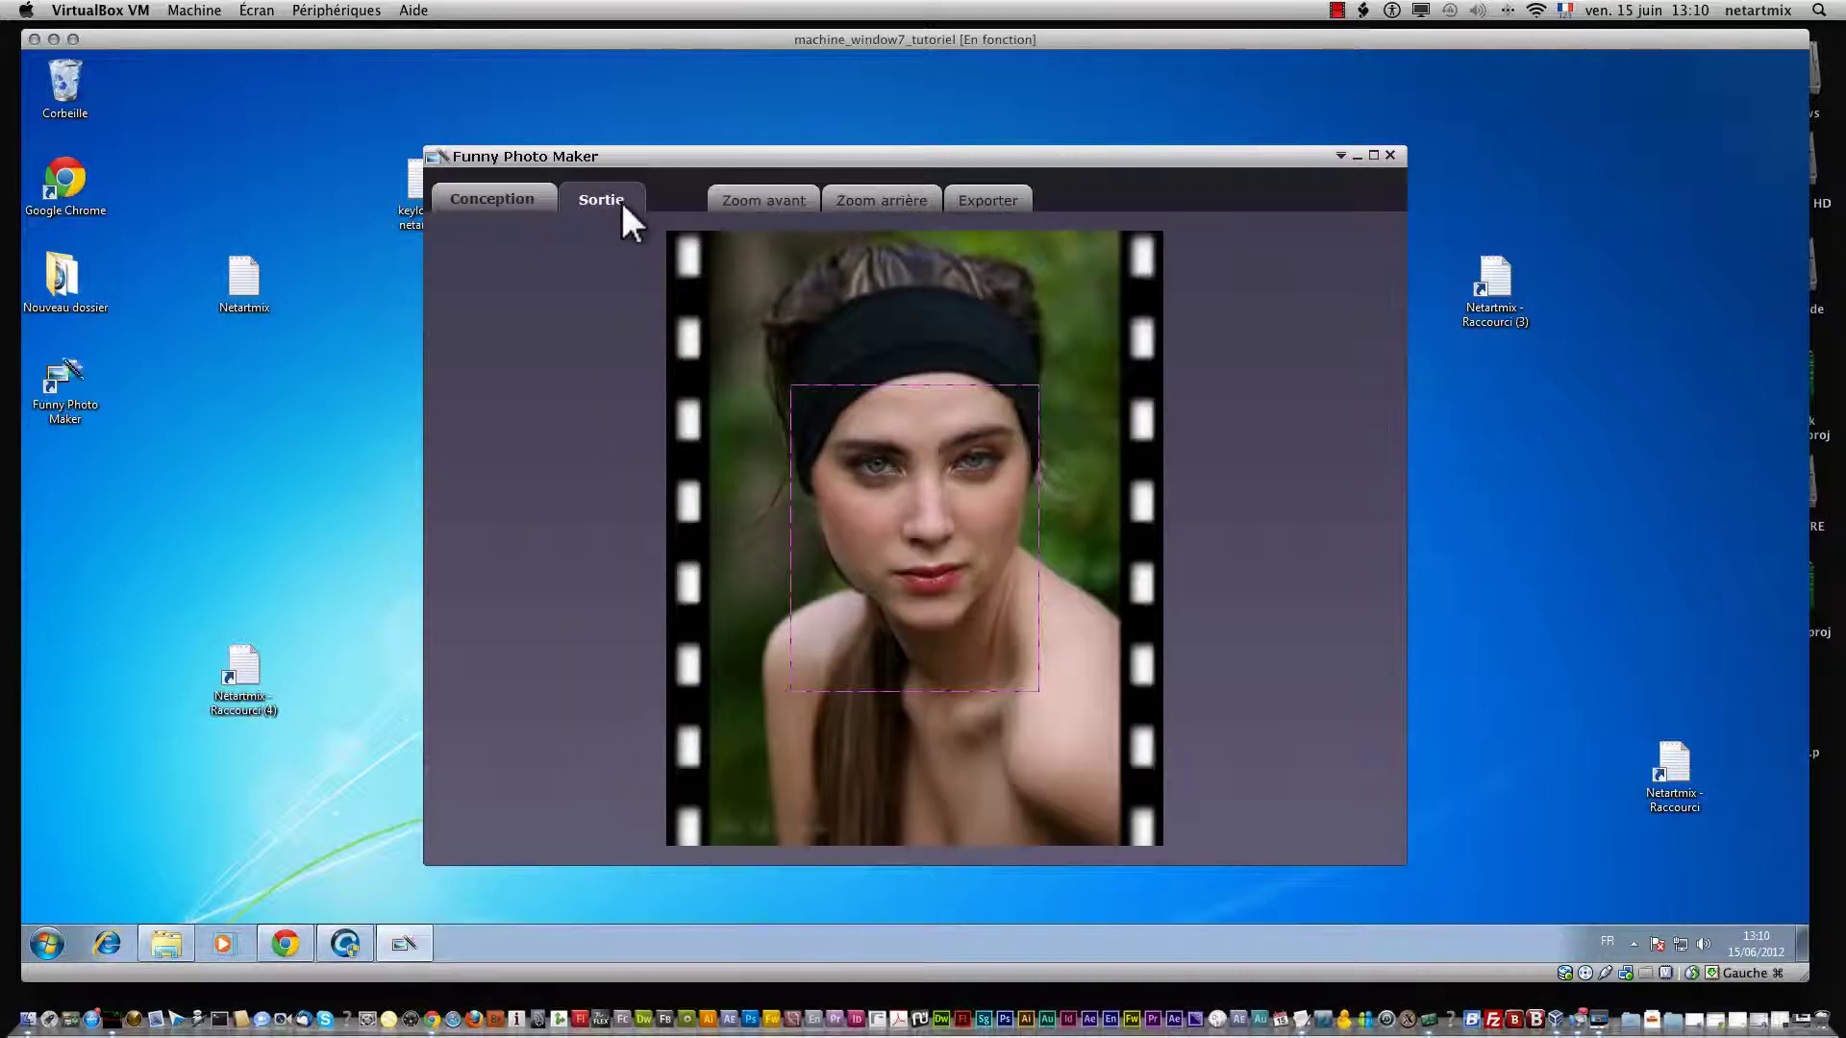
pyautogui.click(490, 192)
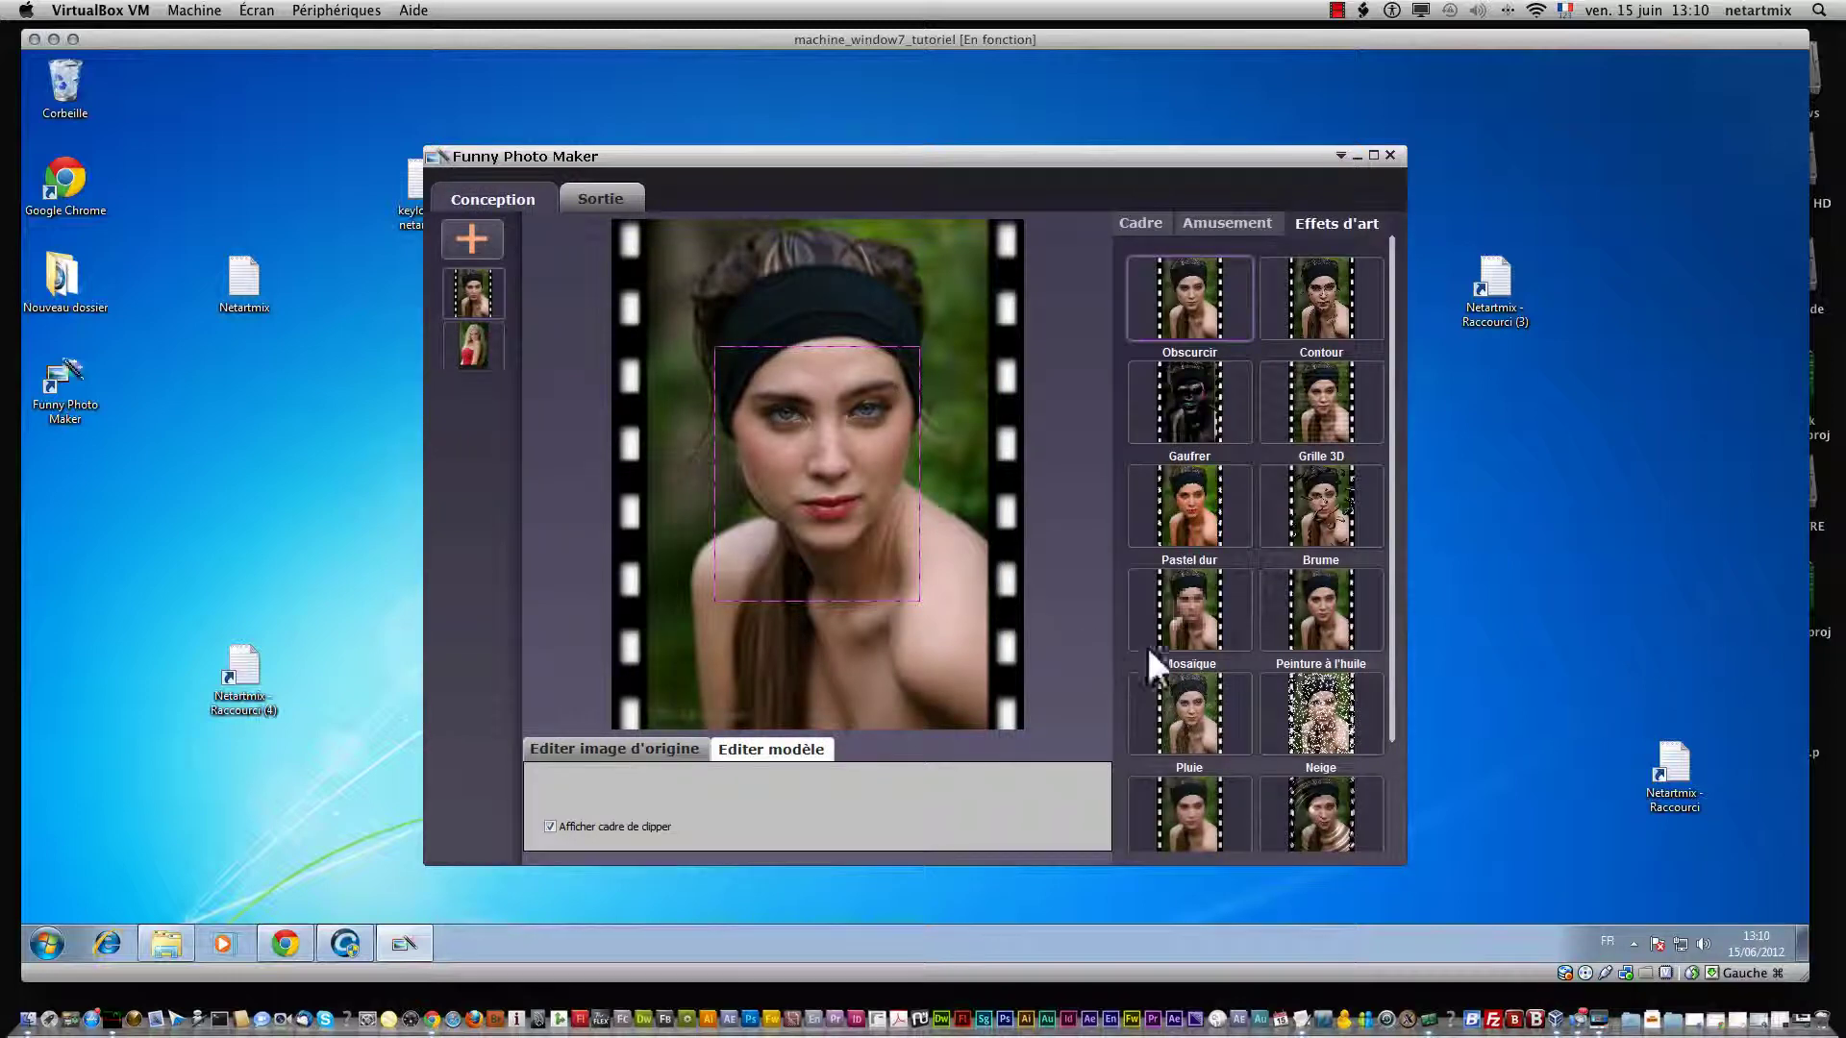
# - Try the Mosaique, Pastel dur, Brume, Obscurcir, Peinture à l'huile and Pluie art effects on the sample portrait
pyautogui.click(1205, 616)
pyautogui.click(1179, 531)
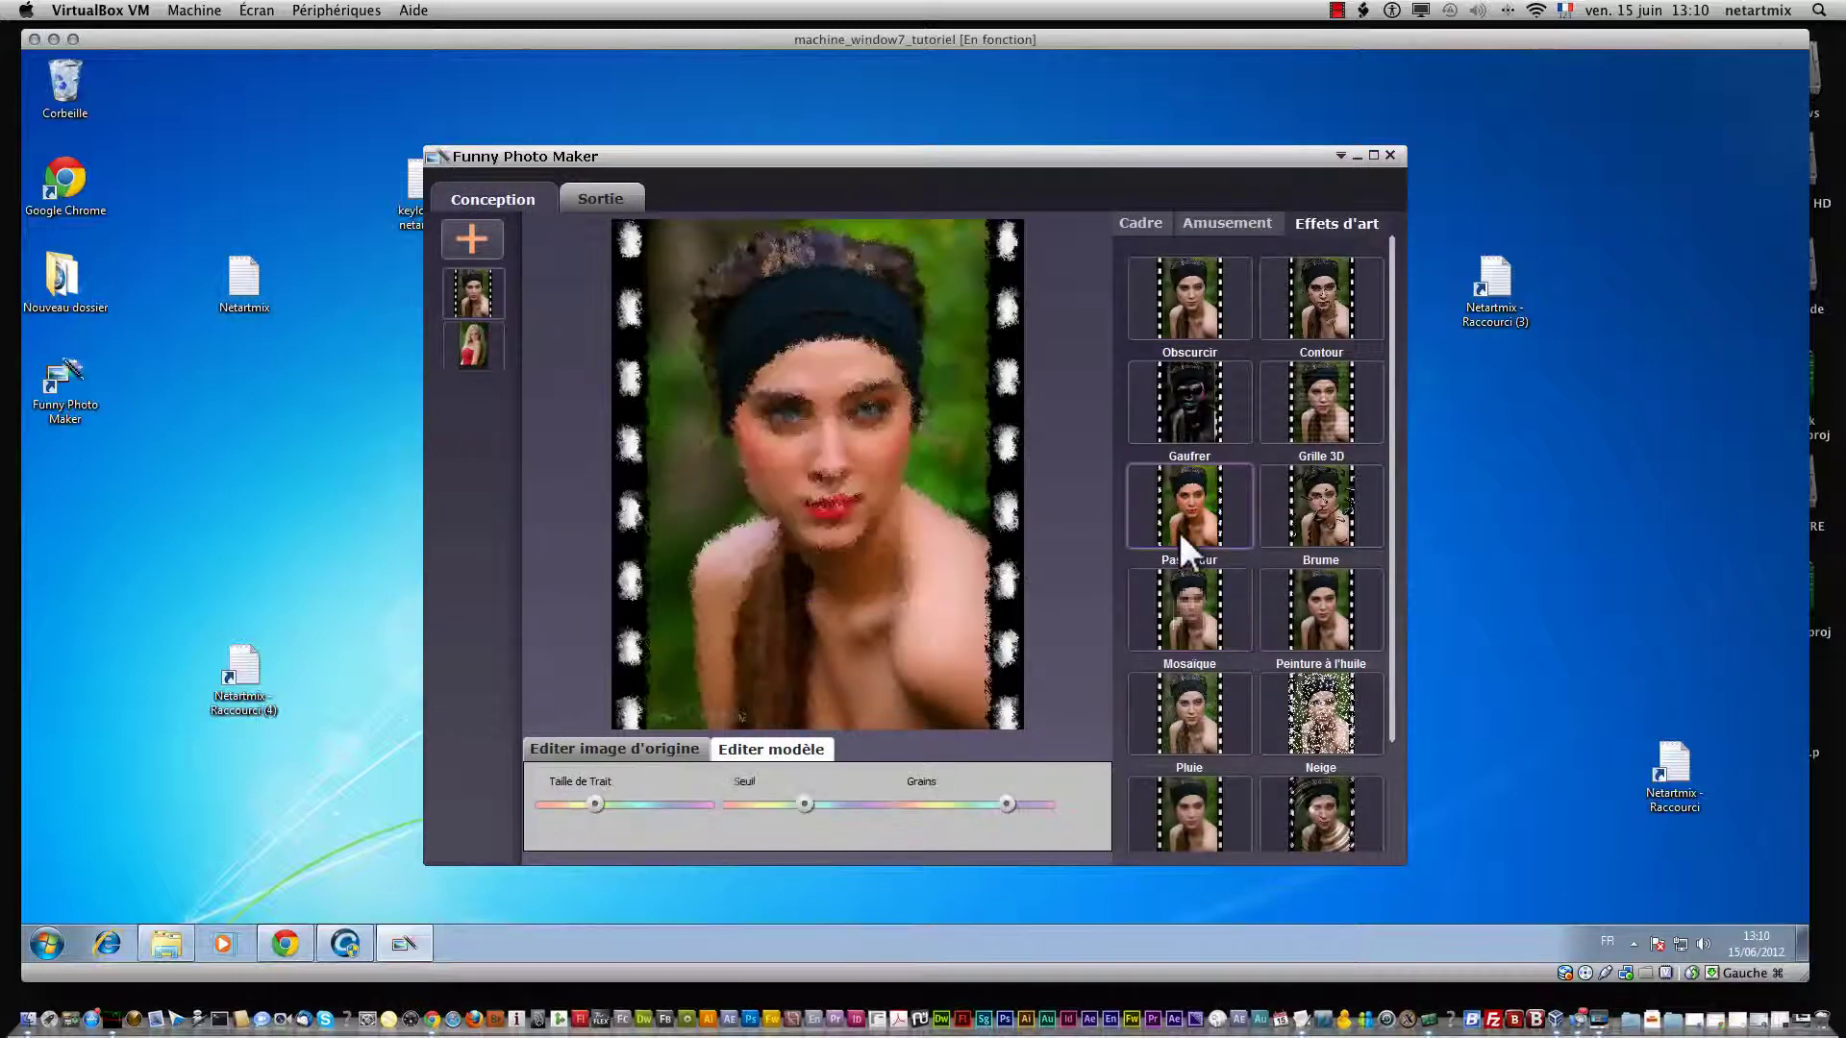
pyautogui.click(1178, 615)
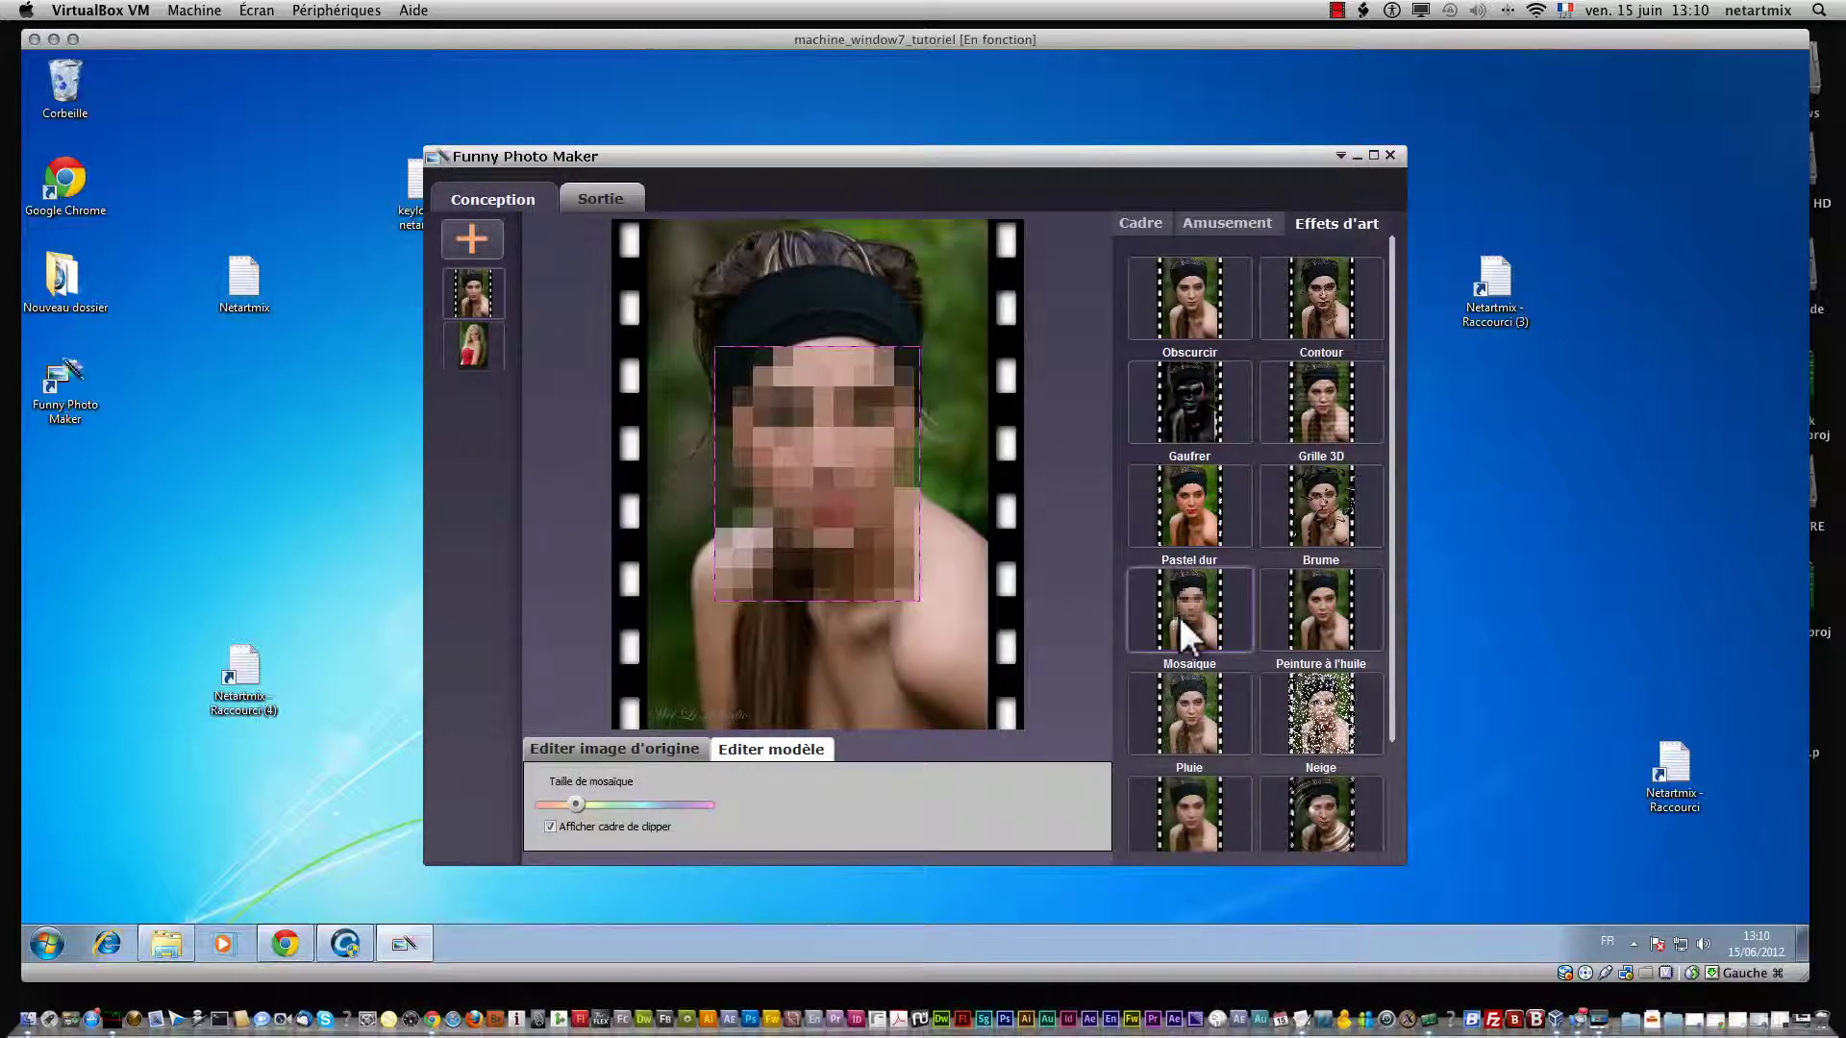
pyautogui.click(1316, 500)
pyautogui.click(1186, 309)
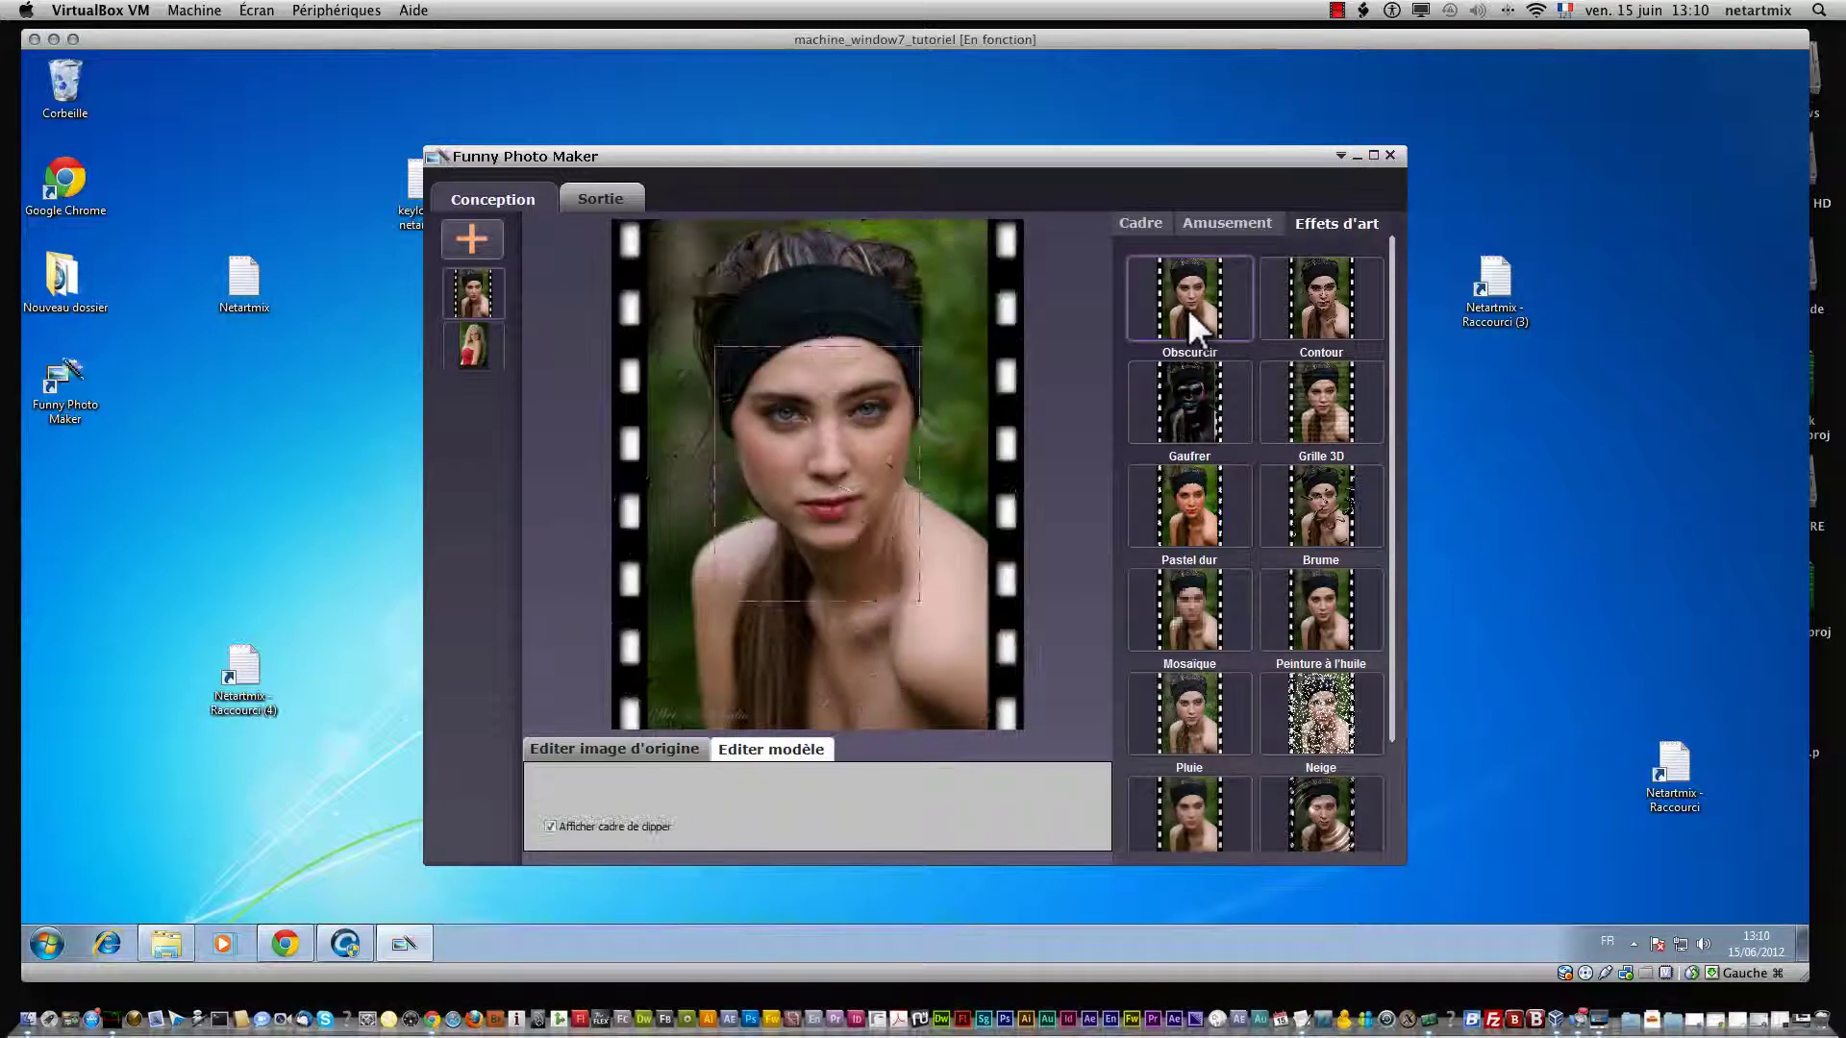
pyautogui.click(1289, 678)
pyautogui.click(1144, 702)
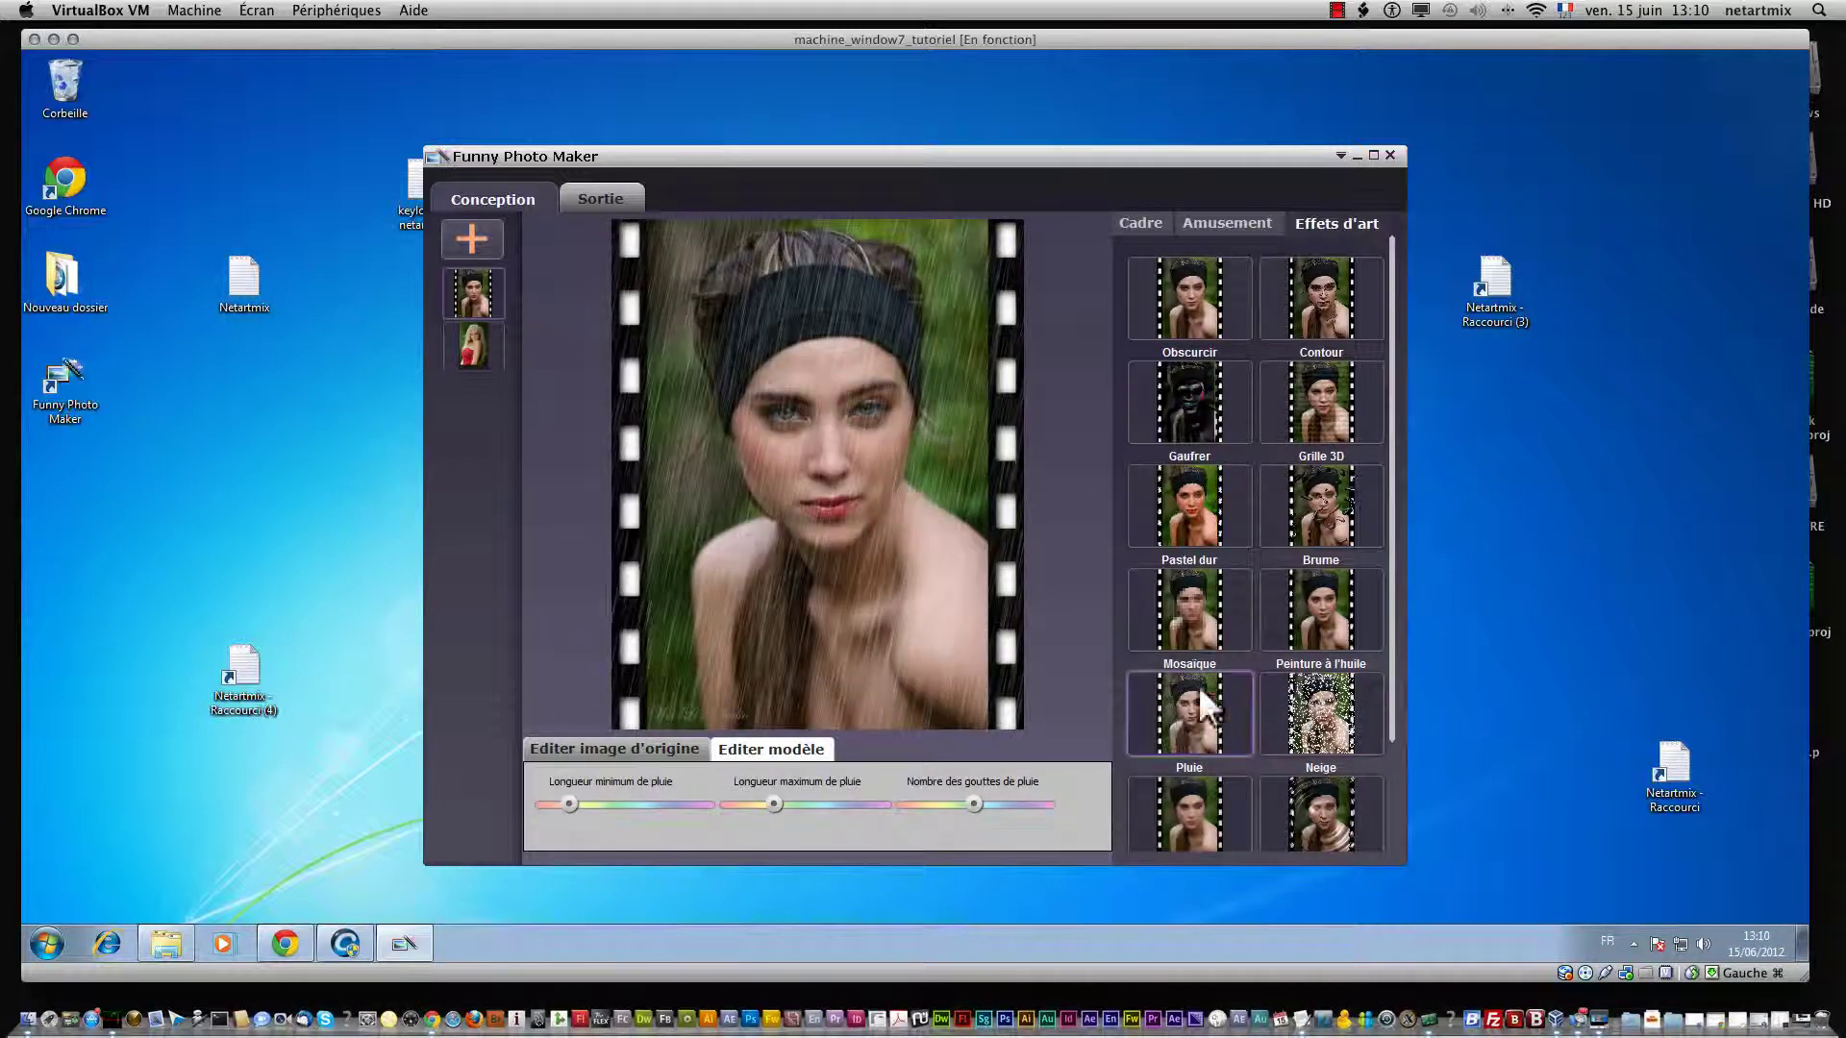
# - Preview the art effects in order on the portrait, from Obscurcir, Contour, Gaufrer and Grille 3D through to Peinture à l'huile
pyautogui.click(1185, 301)
pyautogui.click(1321, 333)
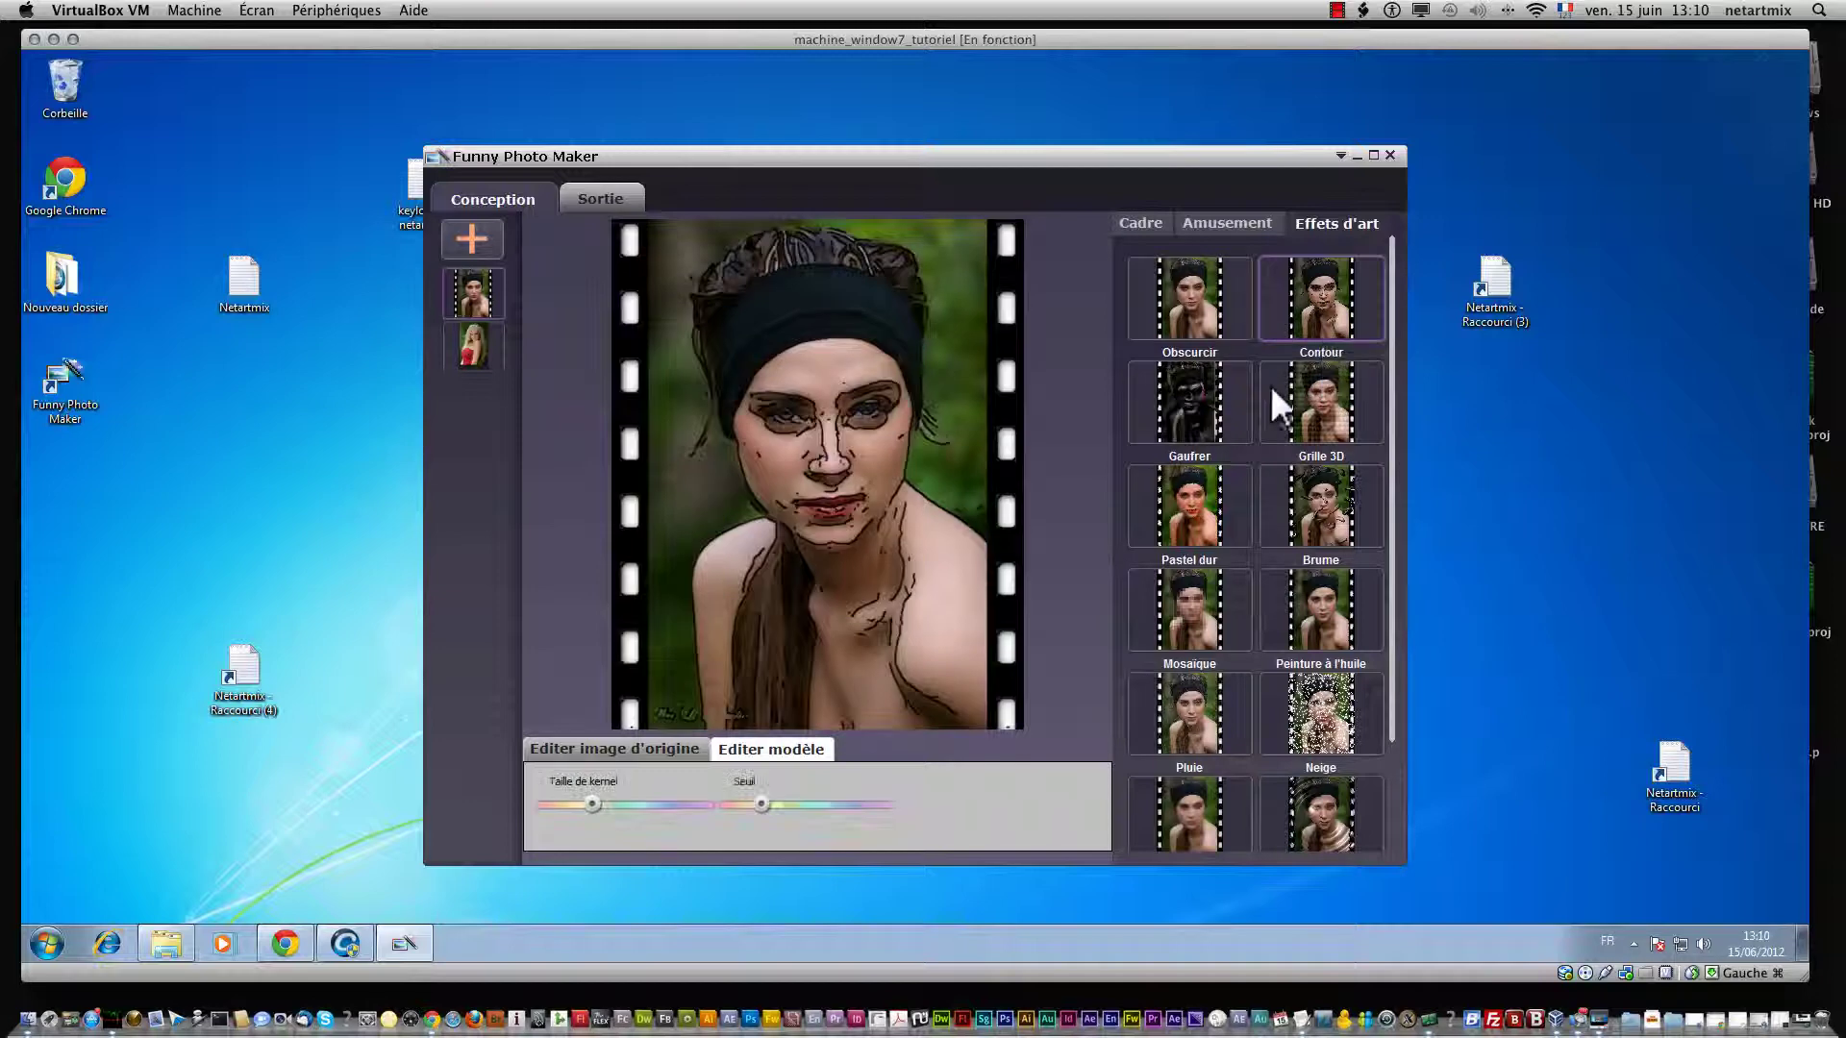
pyautogui.click(1163, 379)
pyautogui.click(1313, 397)
pyautogui.click(1317, 471)
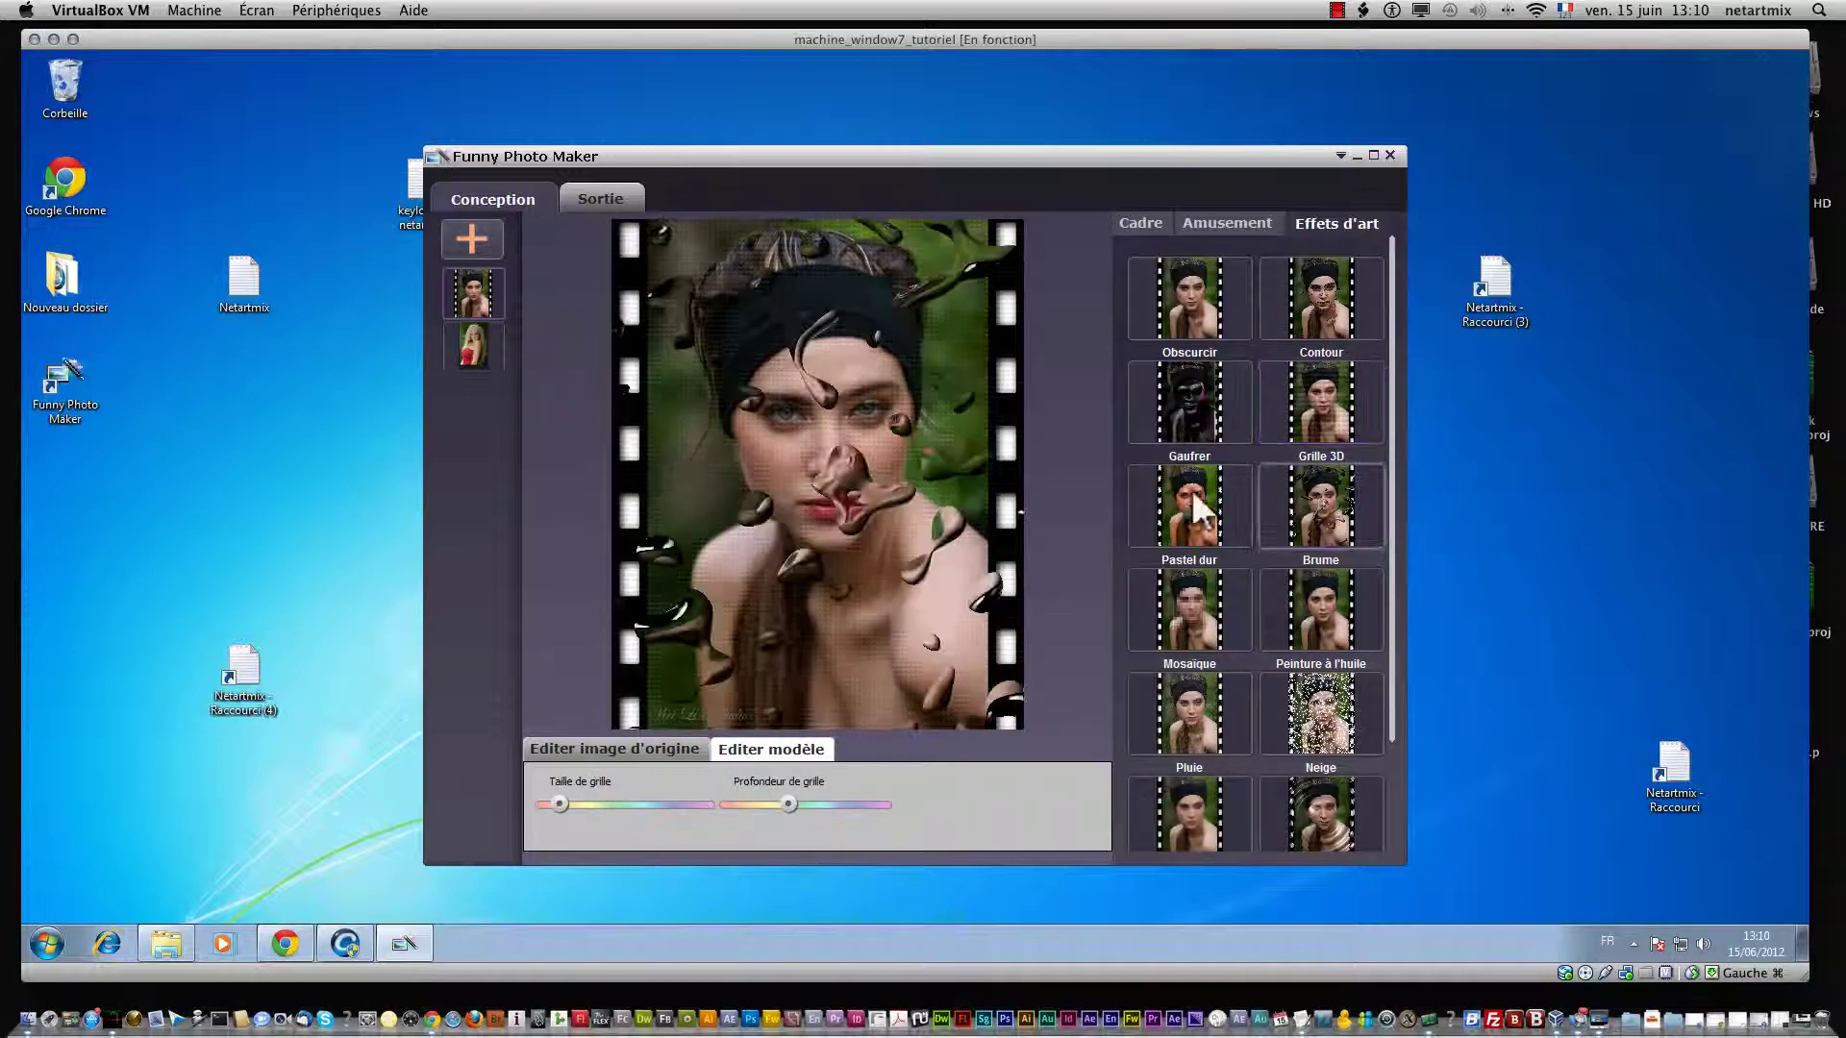
pyautogui.click(1191, 489)
pyautogui.click(1190, 577)
pyautogui.click(1289, 608)
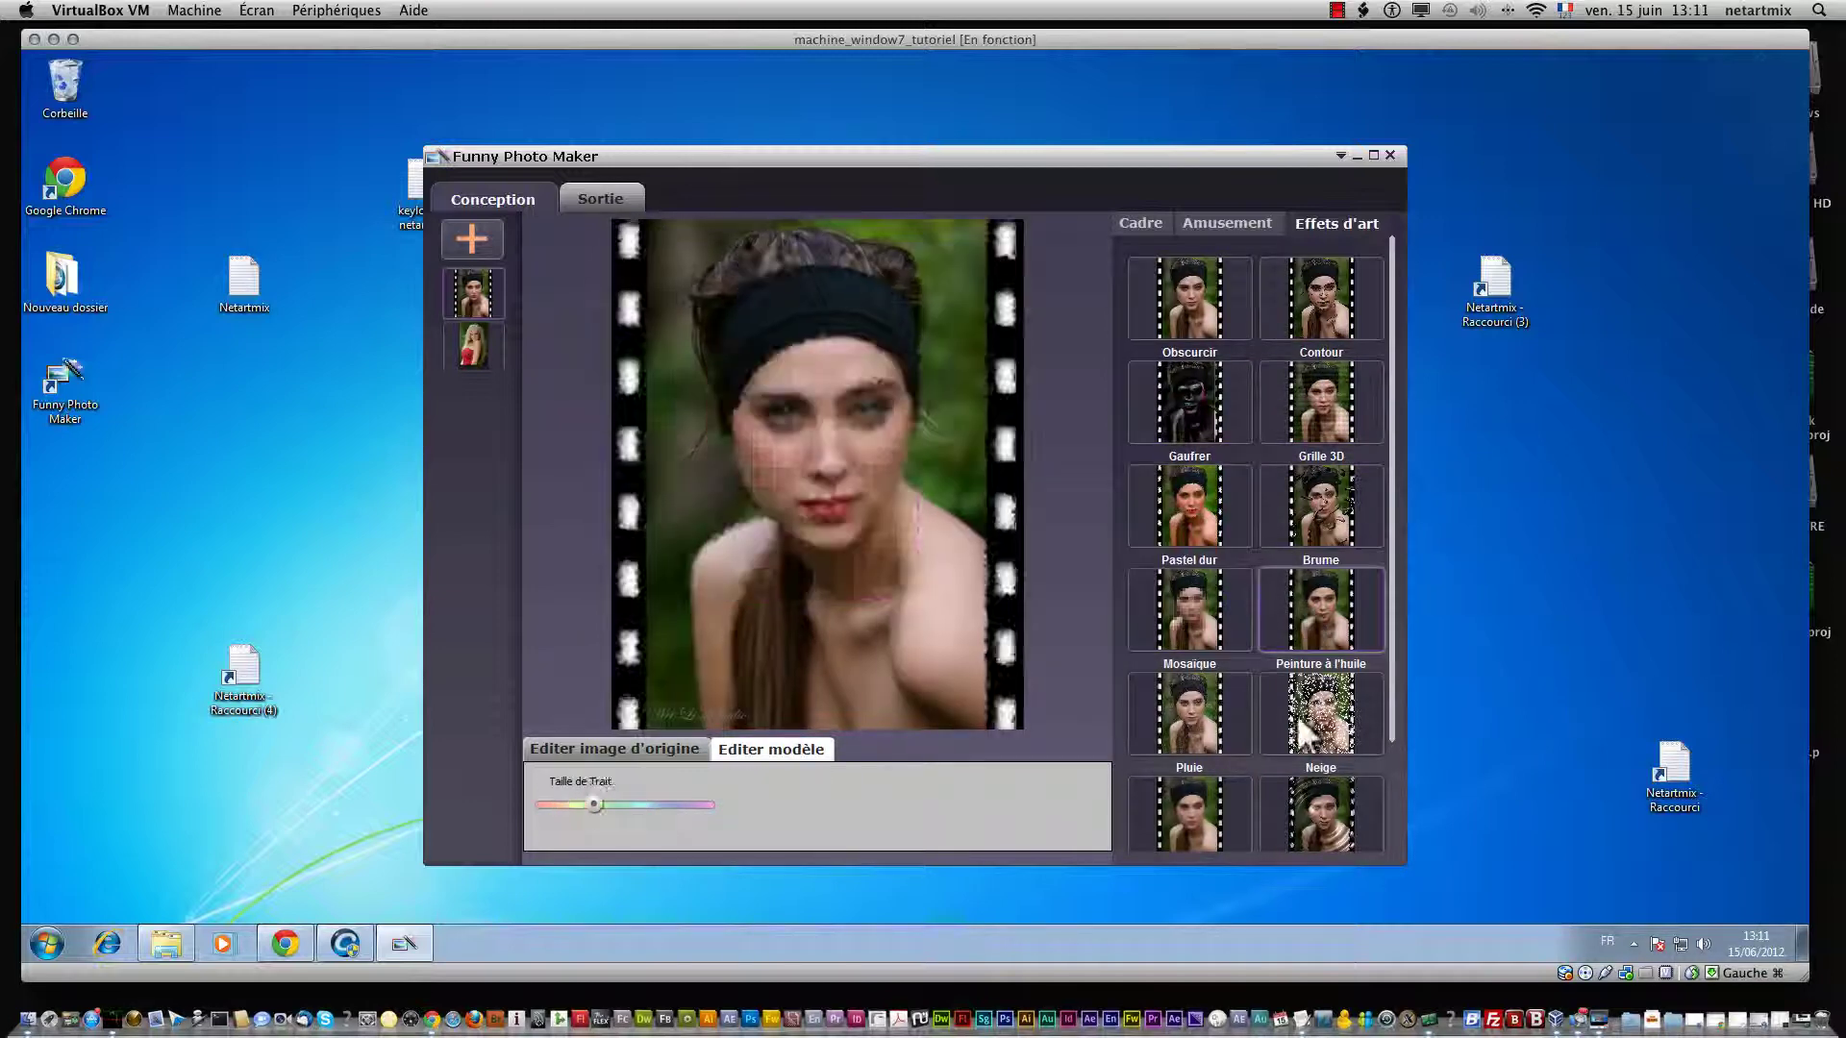
# - Try the Neige, Pluie, Peinture à l'eau and Onde effects on the portrait
pyautogui.click(1298, 713)
pyautogui.click(1245, 709)
pyautogui.scroll(-3, 1227, 705)
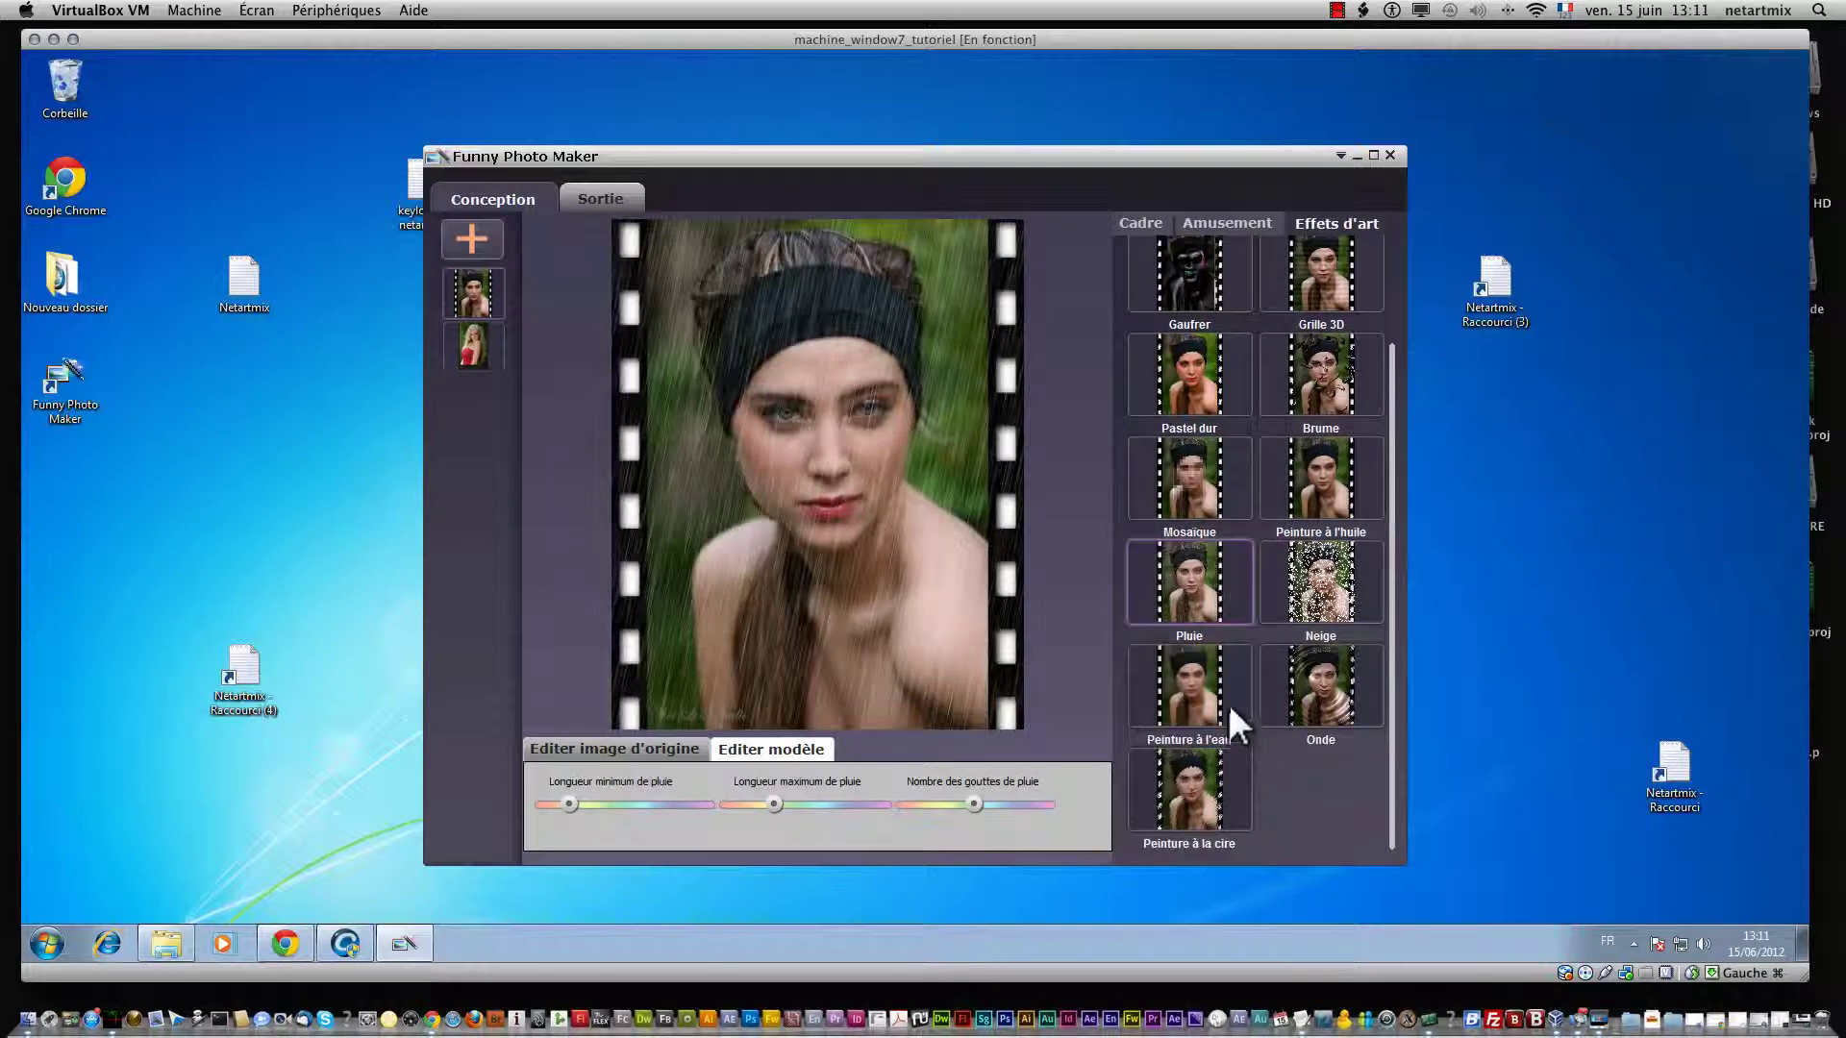
pyautogui.click(1177, 660)
pyautogui.click(1350, 679)
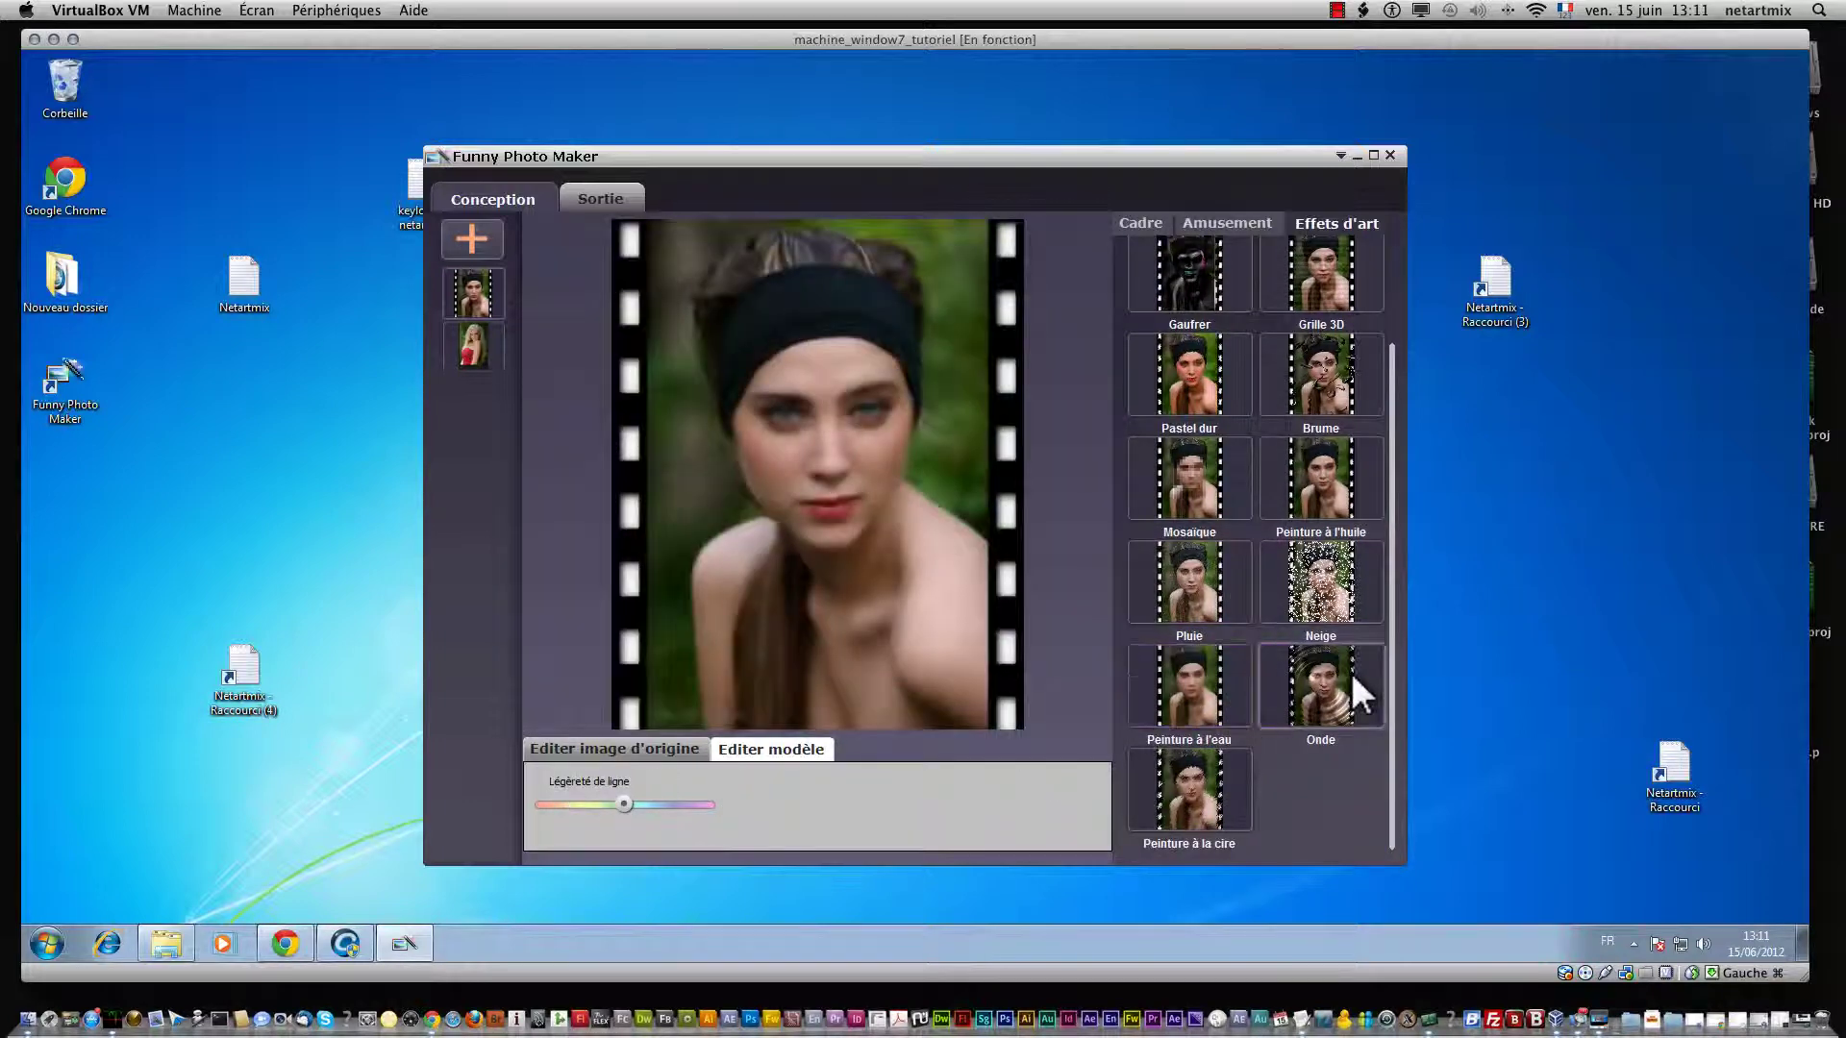
# - Apply the Peinture à la cire effect to the portrait and lower its Dureté de Plume to near the minimum
pyautogui.click(1193, 791)
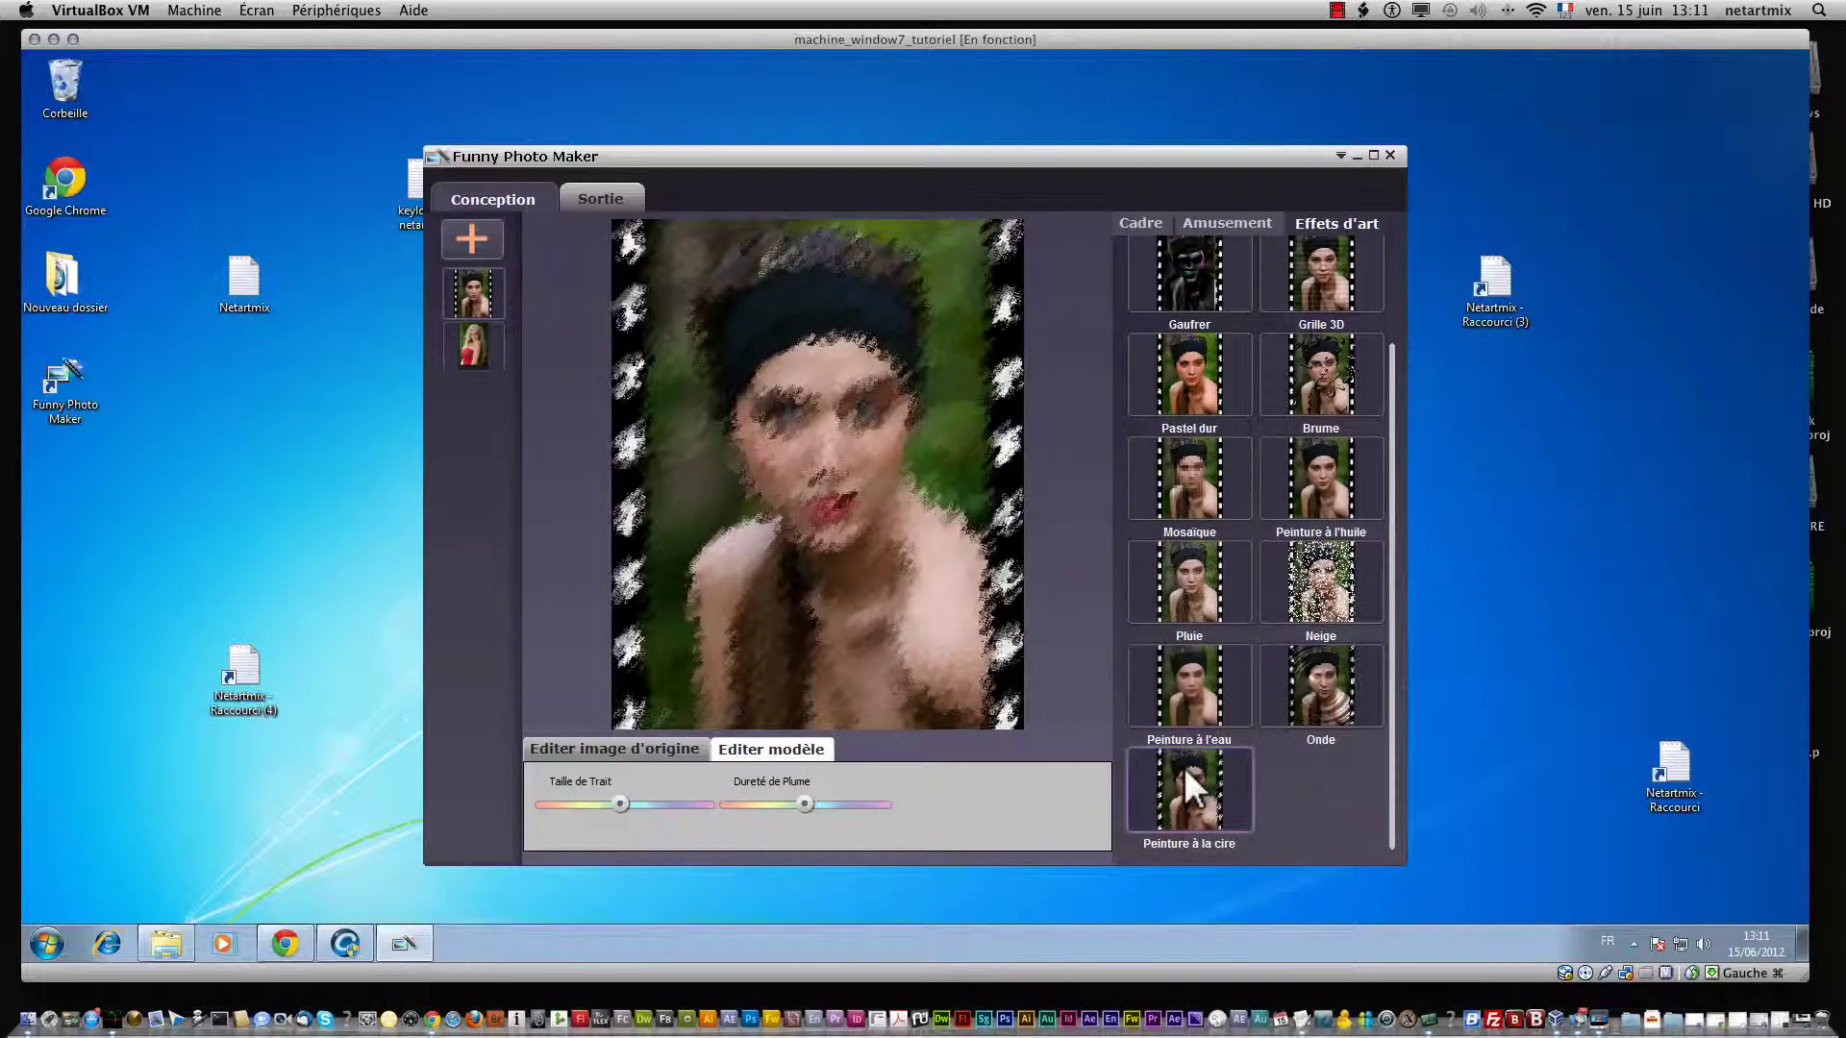
pyautogui.moveTo(805, 804)
pyautogui.mouseDown()
pyautogui.moveTo(888, 808)
pyautogui.moveTo(734, 806)
pyautogui.mouseUp()
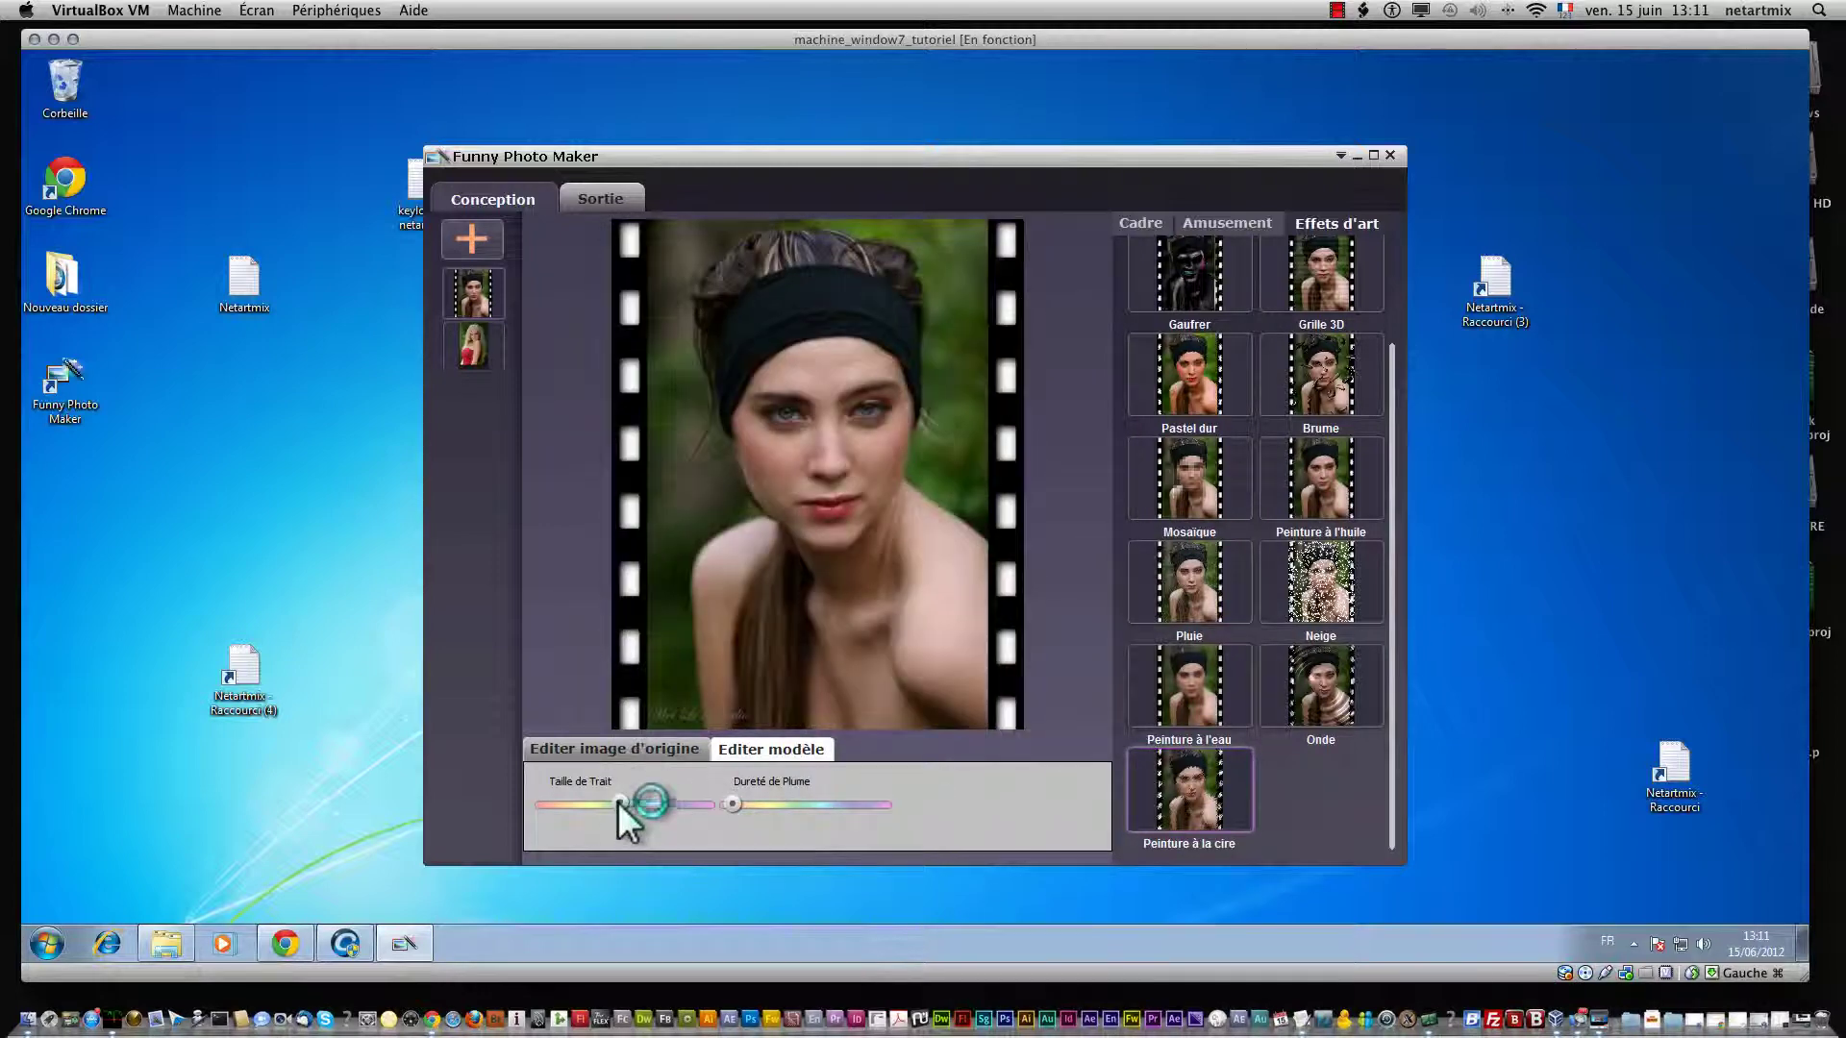
# - Raise the wax effect's Taille de Trait to near the maximum, and try Pluie and Gaufrer on the portrait in the red top
pyautogui.moveTo(620, 806); pyautogui.dragTo(737, 816)
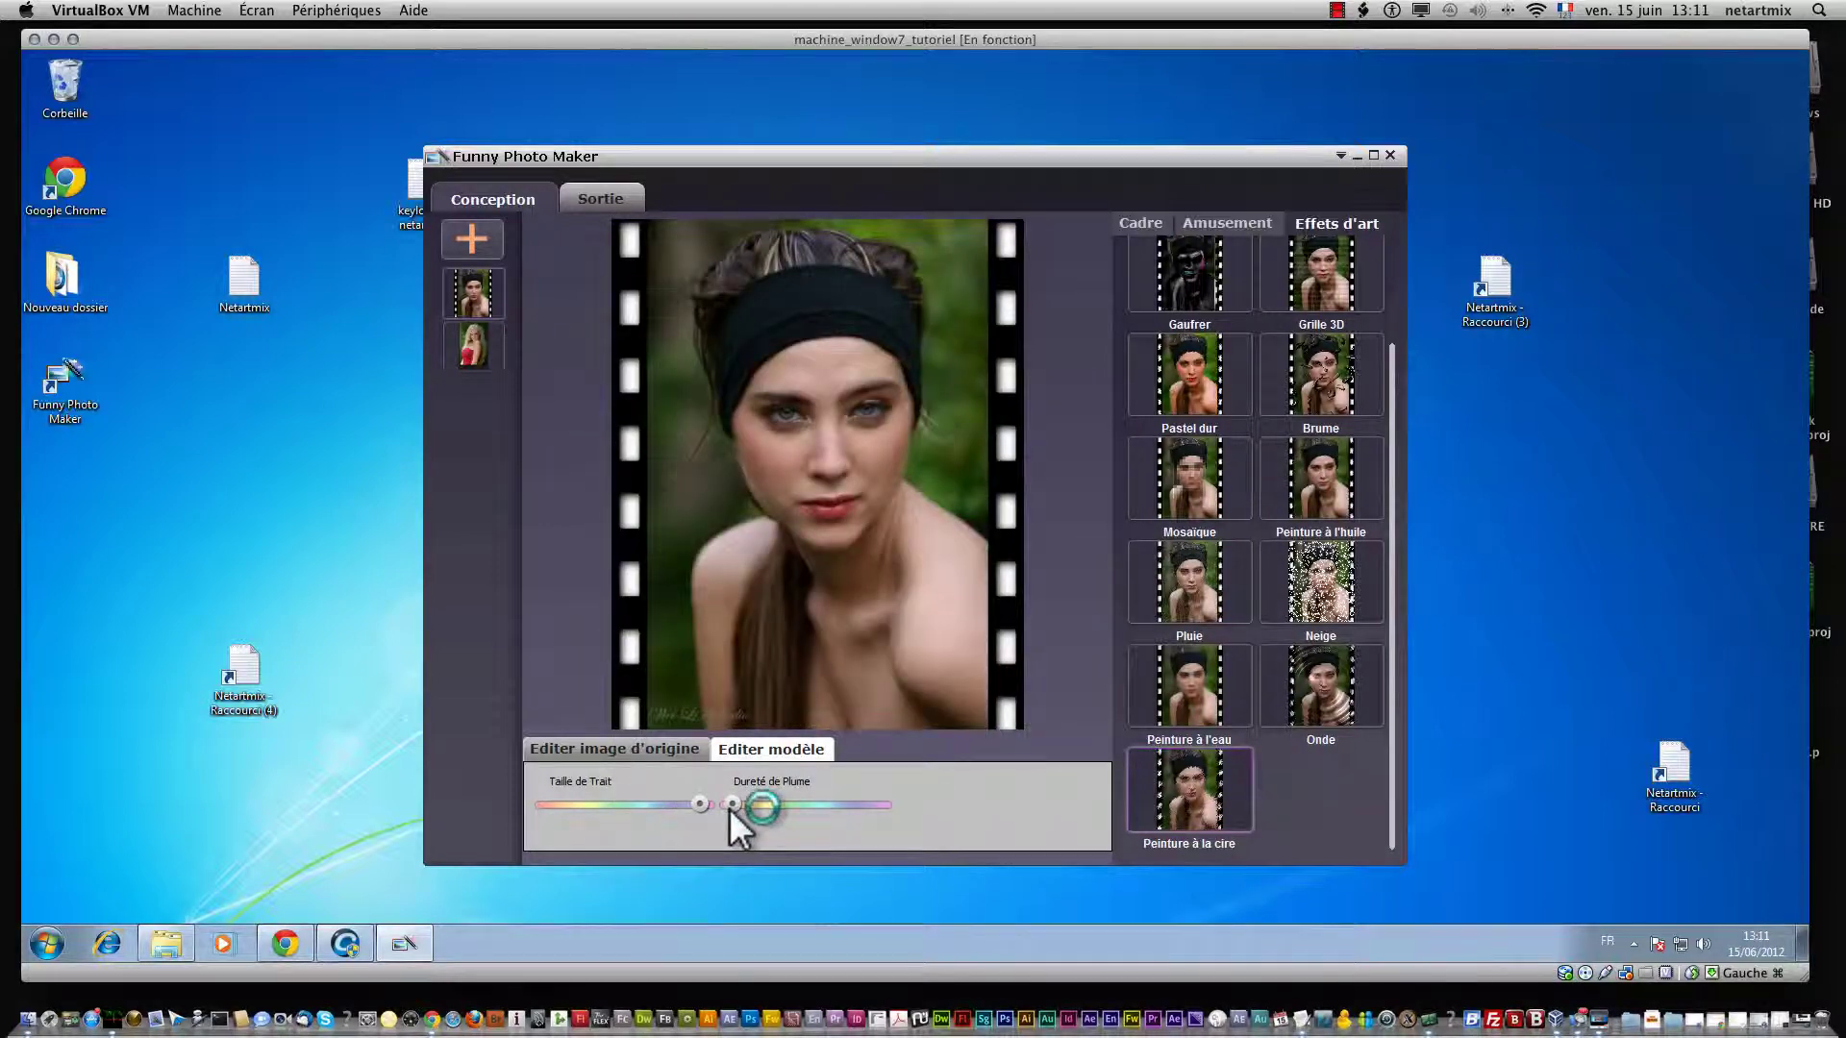
pyautogui.click(477, 337)
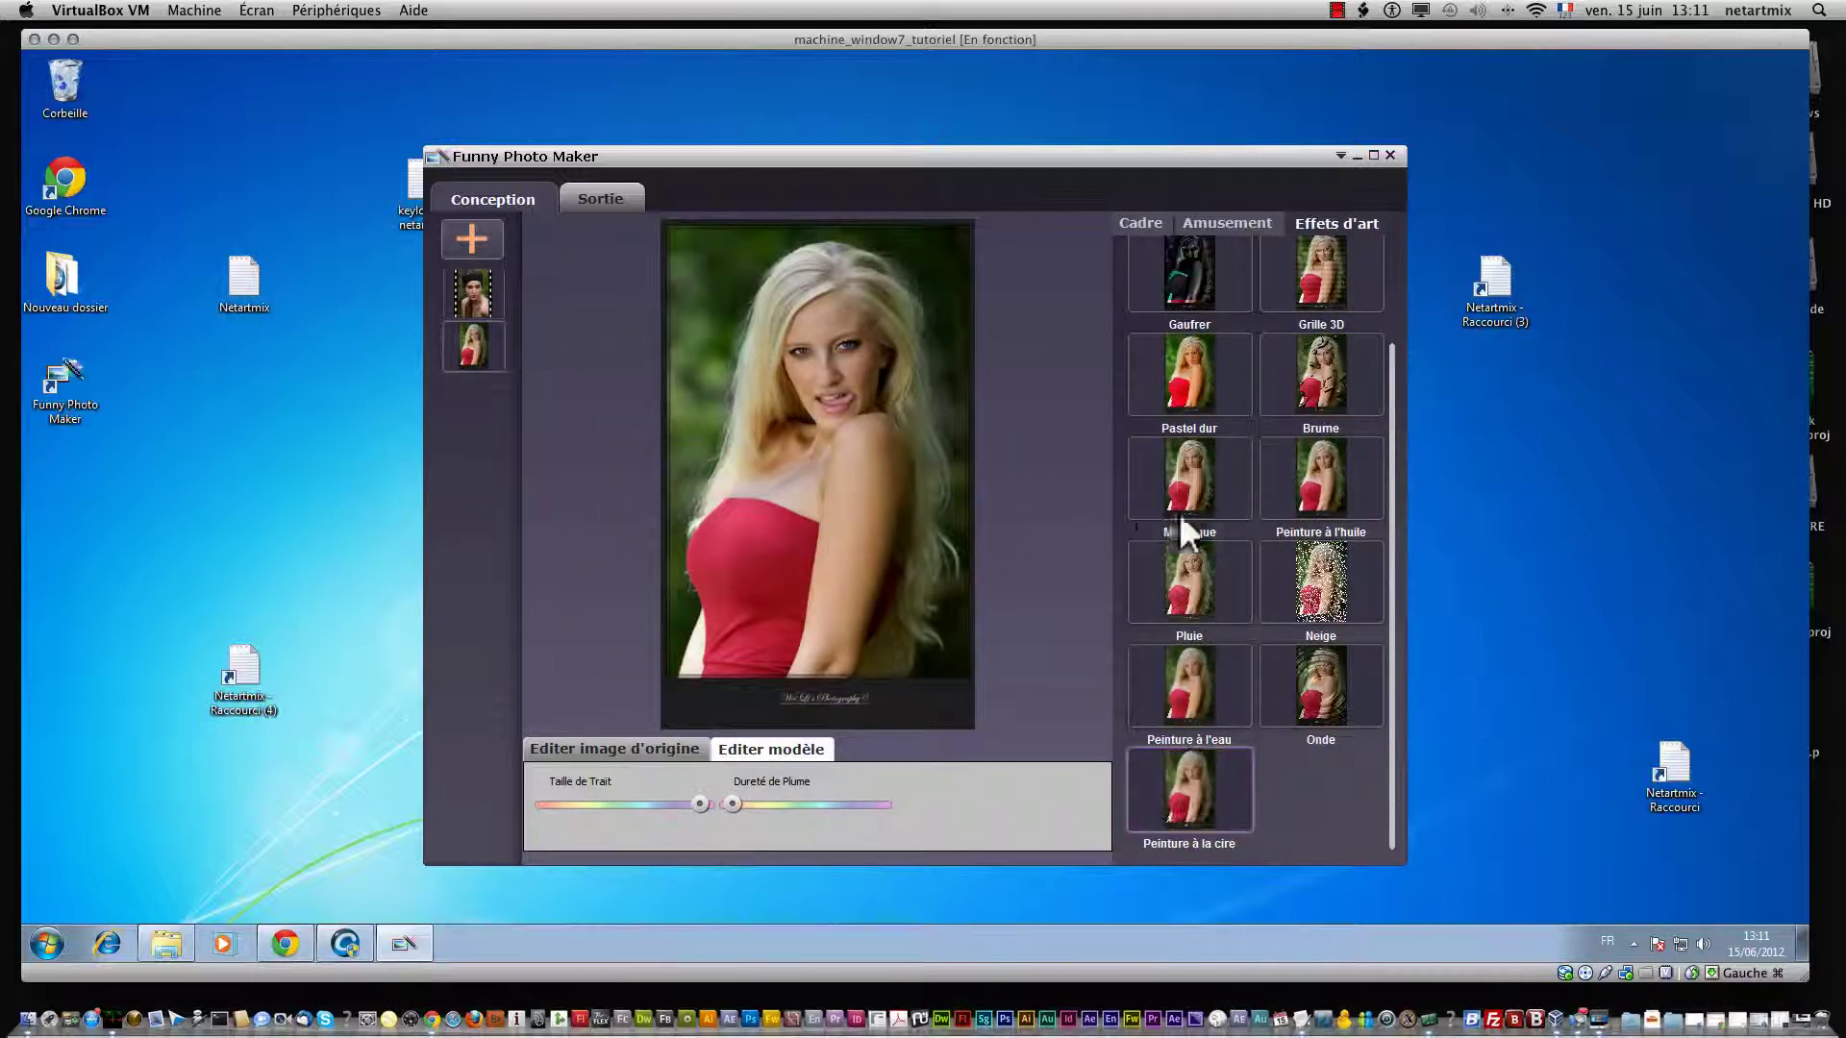
pyautogui.click(1196, 551)
pyautogui.click(1219, 269)
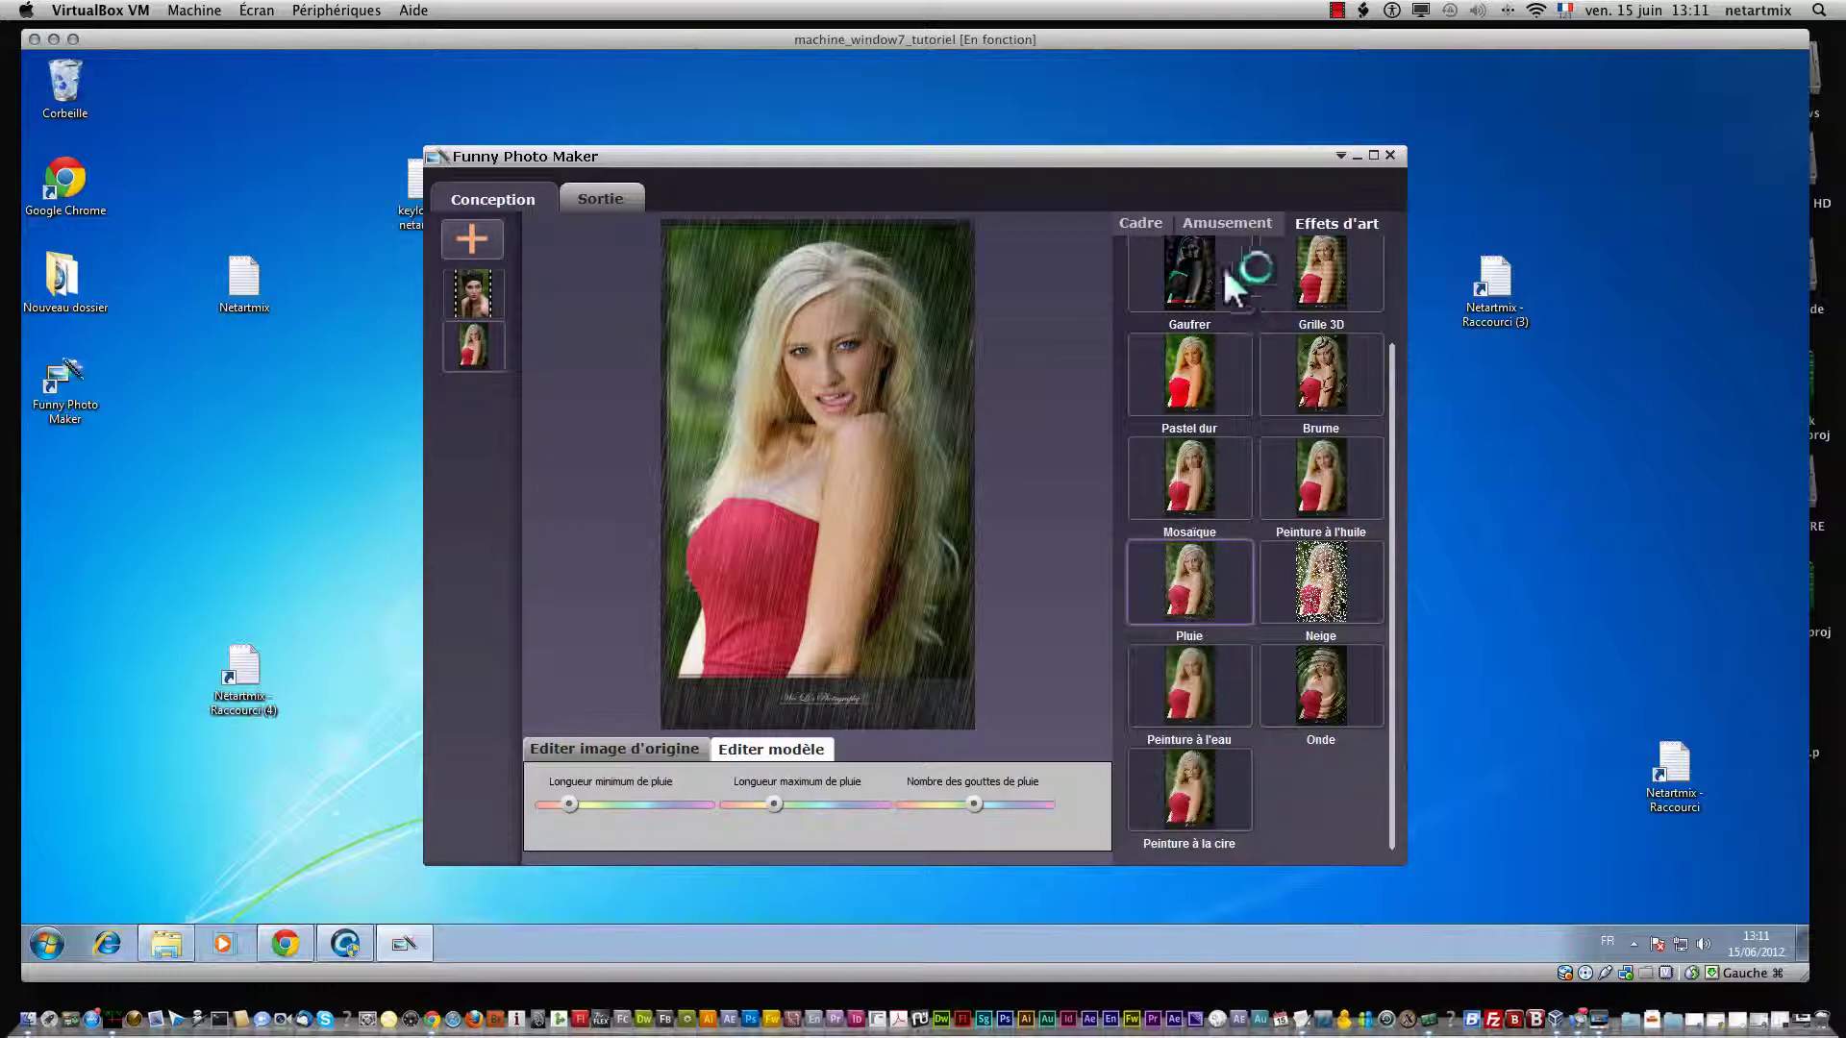
# - Add the Koala picture from the Échantillons d'images folder and try the Pluie and Grille 3D effects on it
pyautogui.click(476, 237)
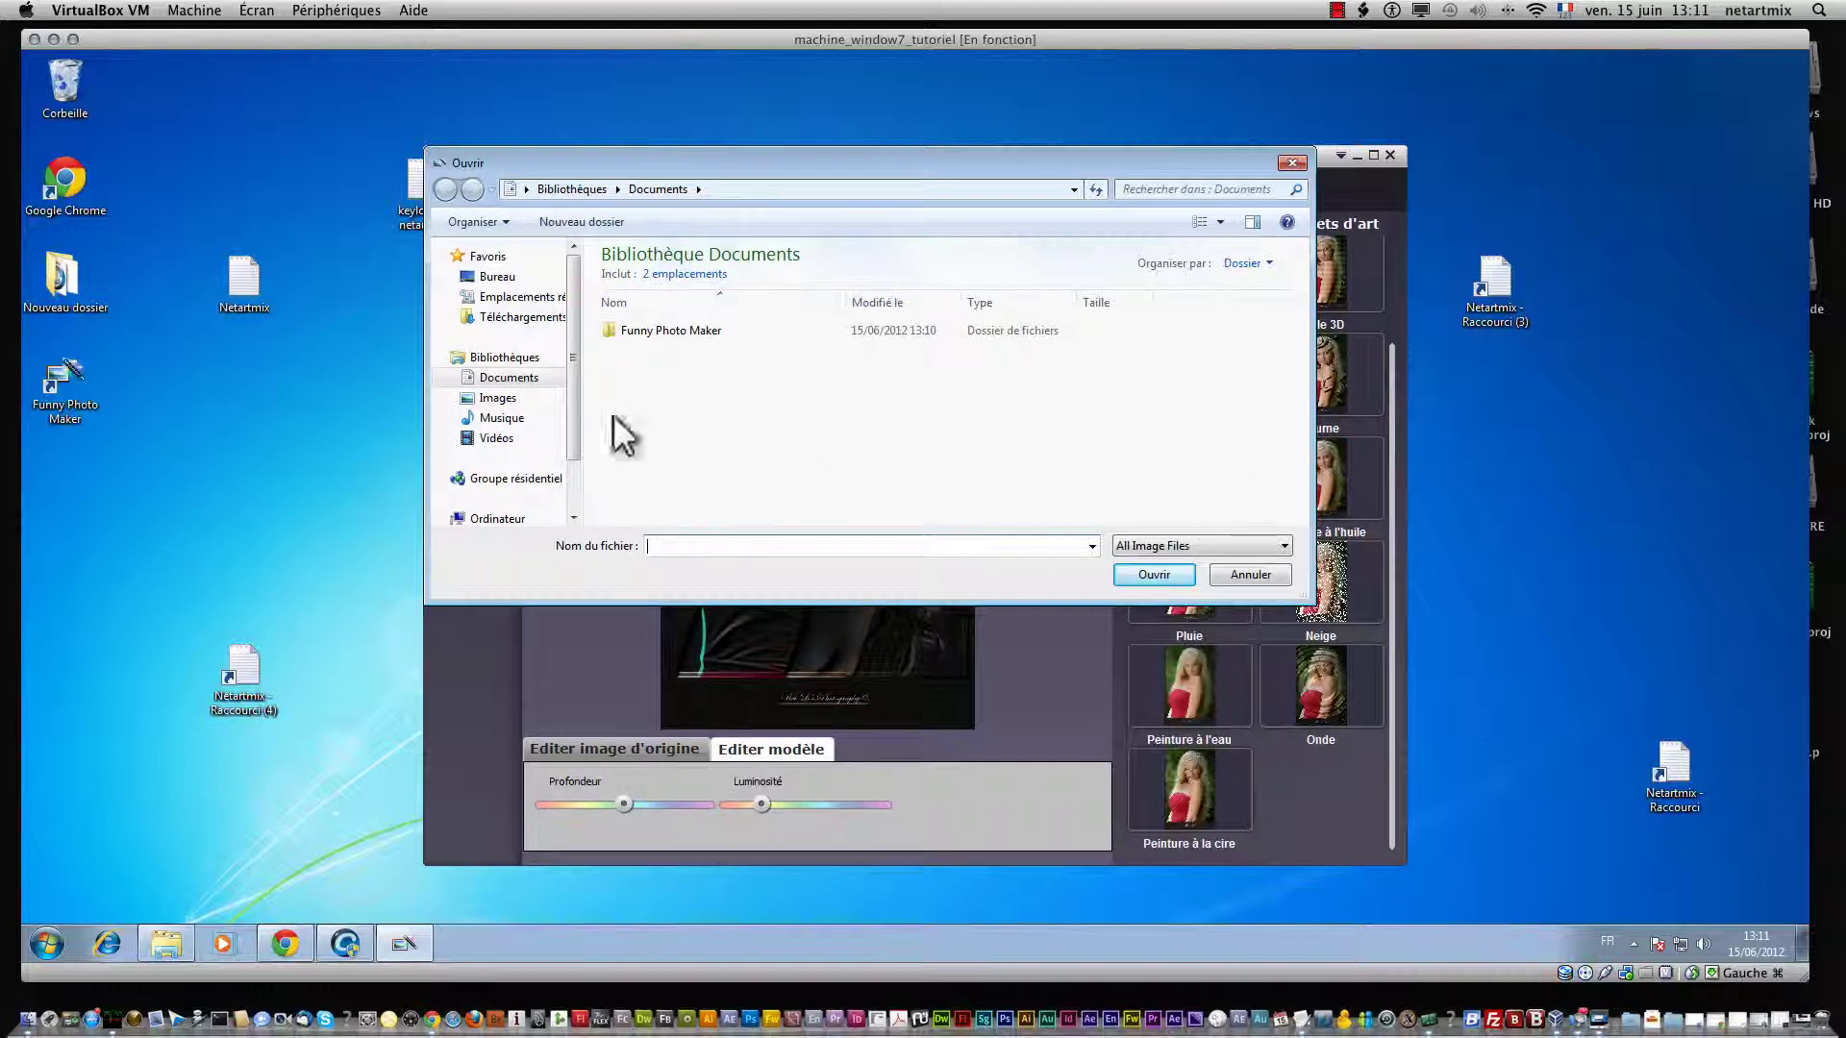
pyautogui.click(497, 398)
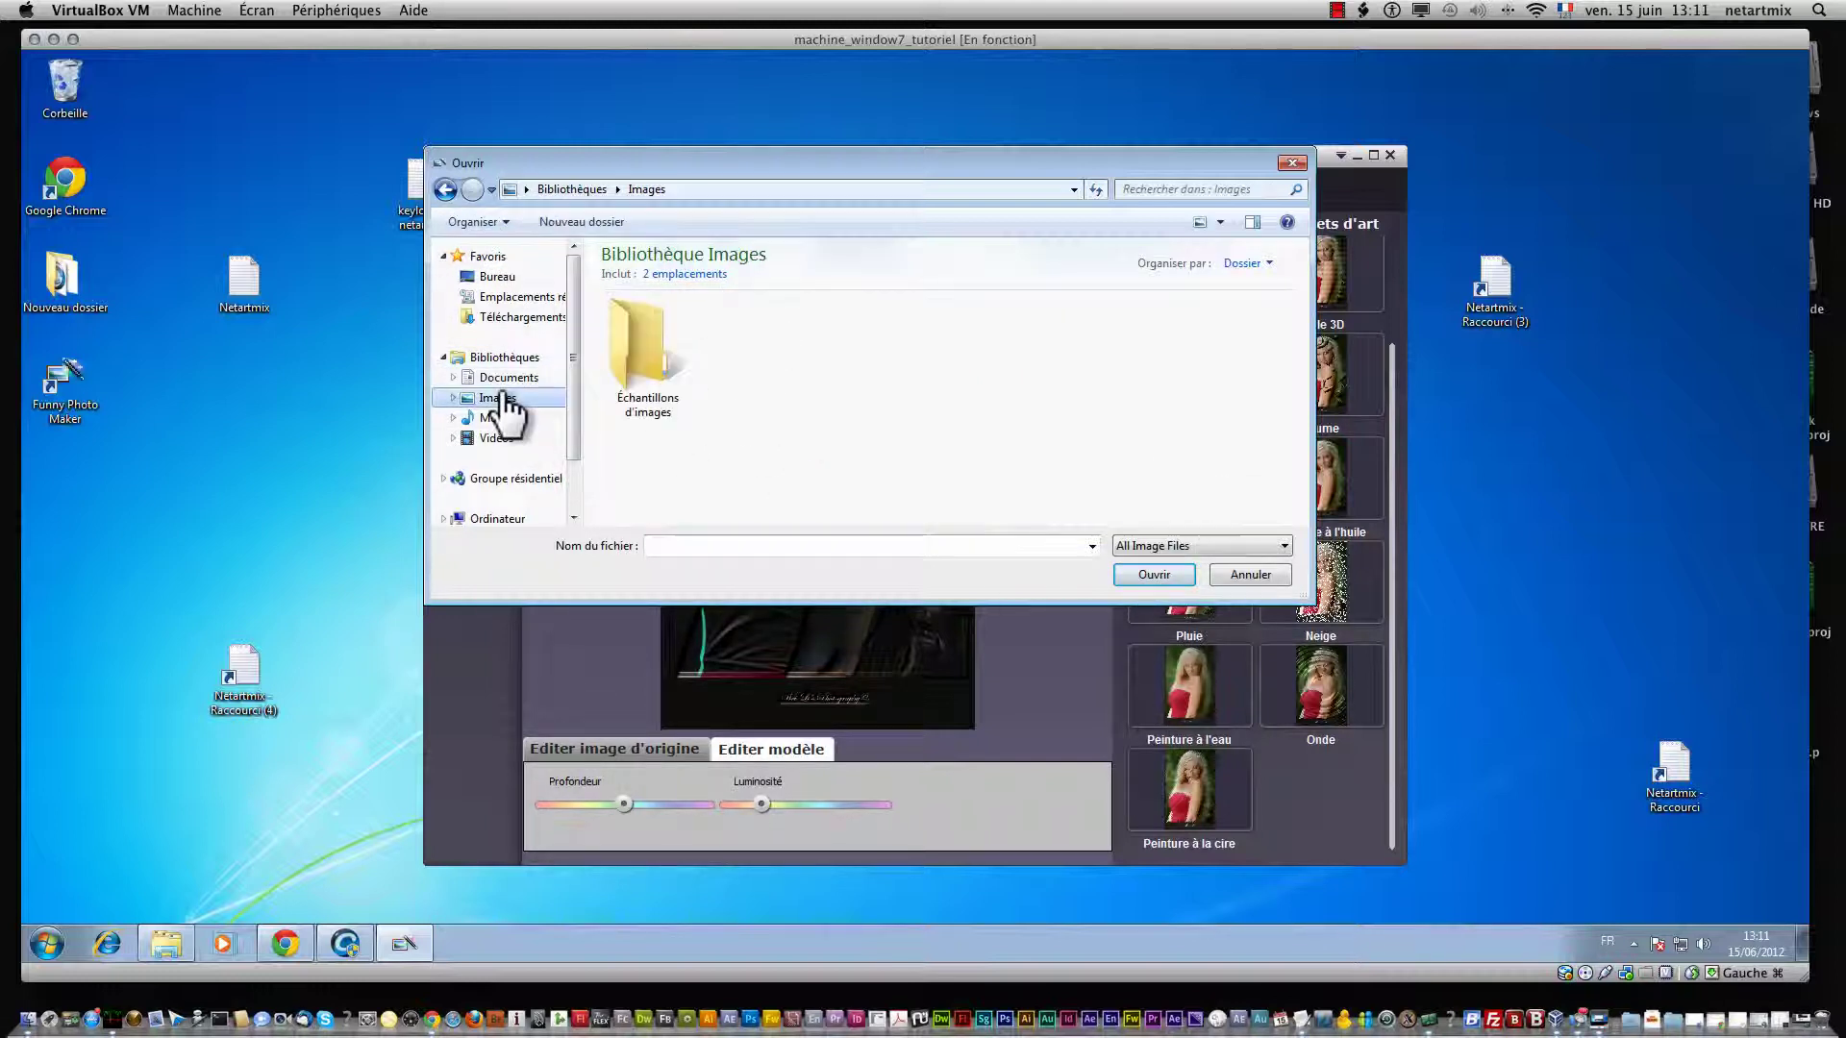
pyautogui.doubleClick(650, 352)
pyautogui.click(894, 354)
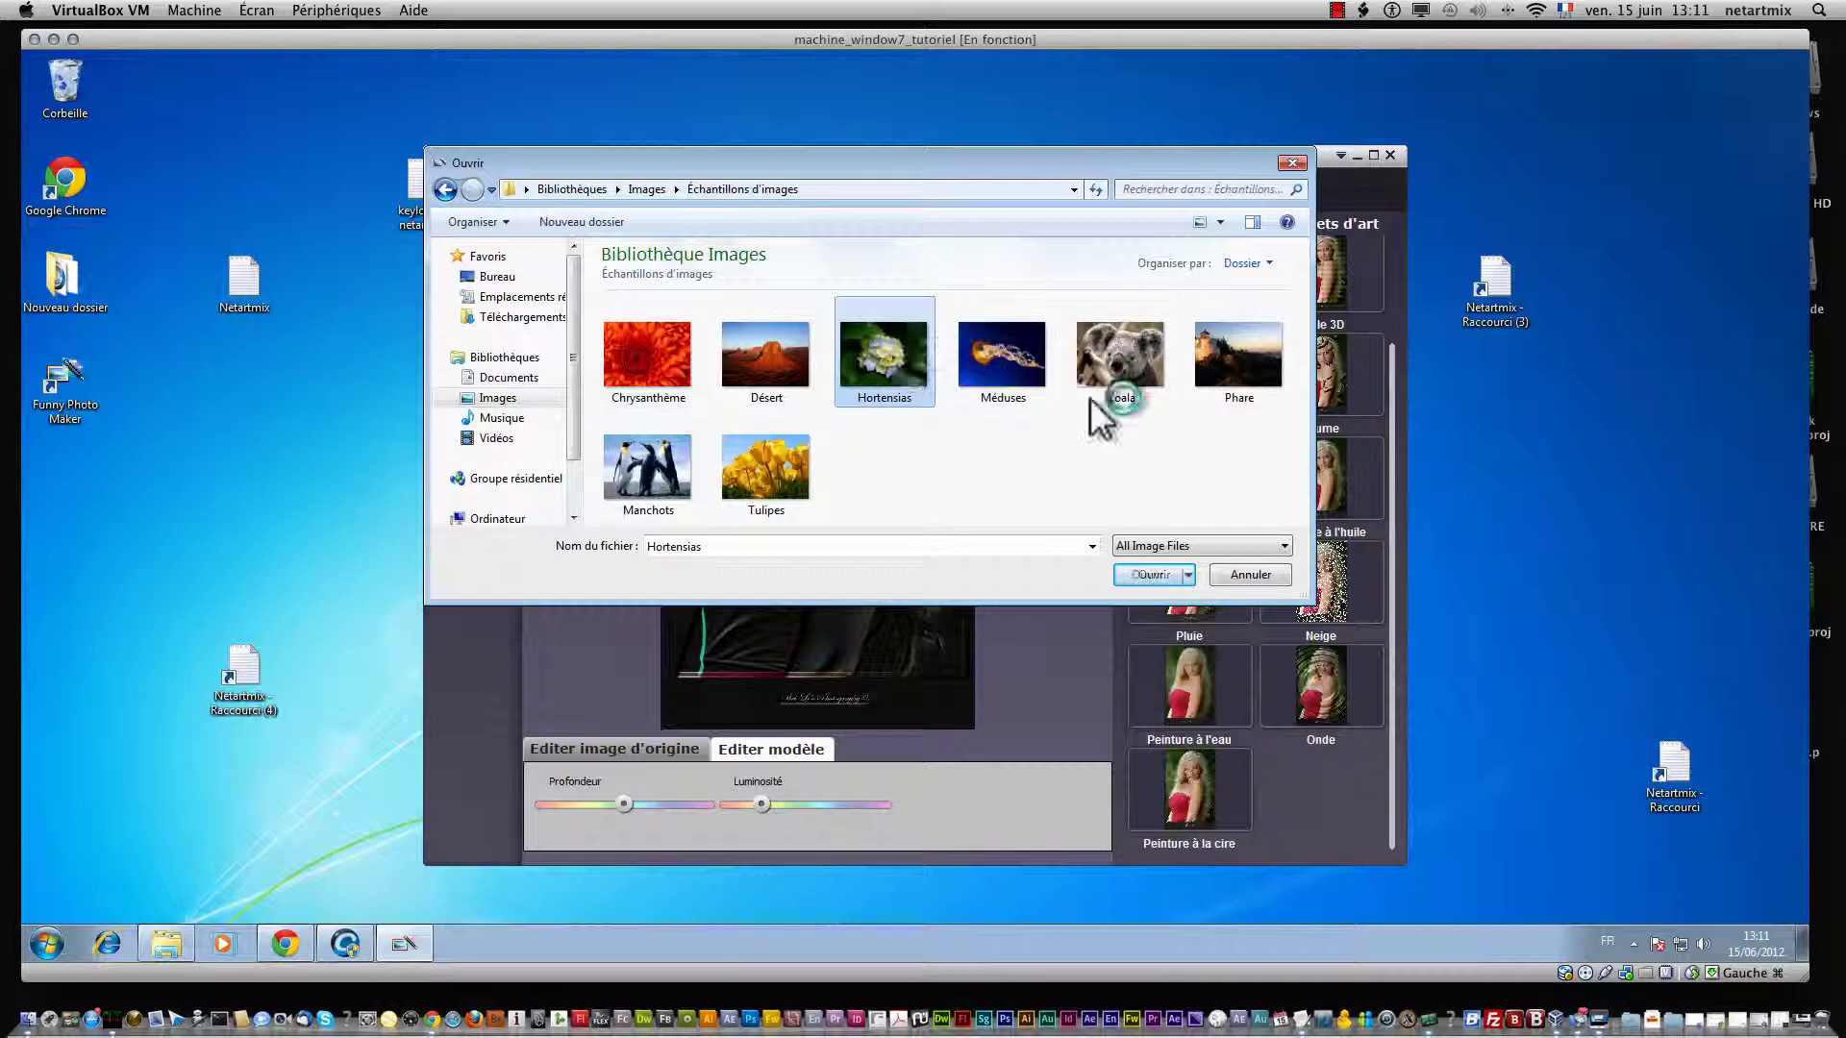
pyautogui.click(1135, 373)
pyautogui.click(1152, 573)
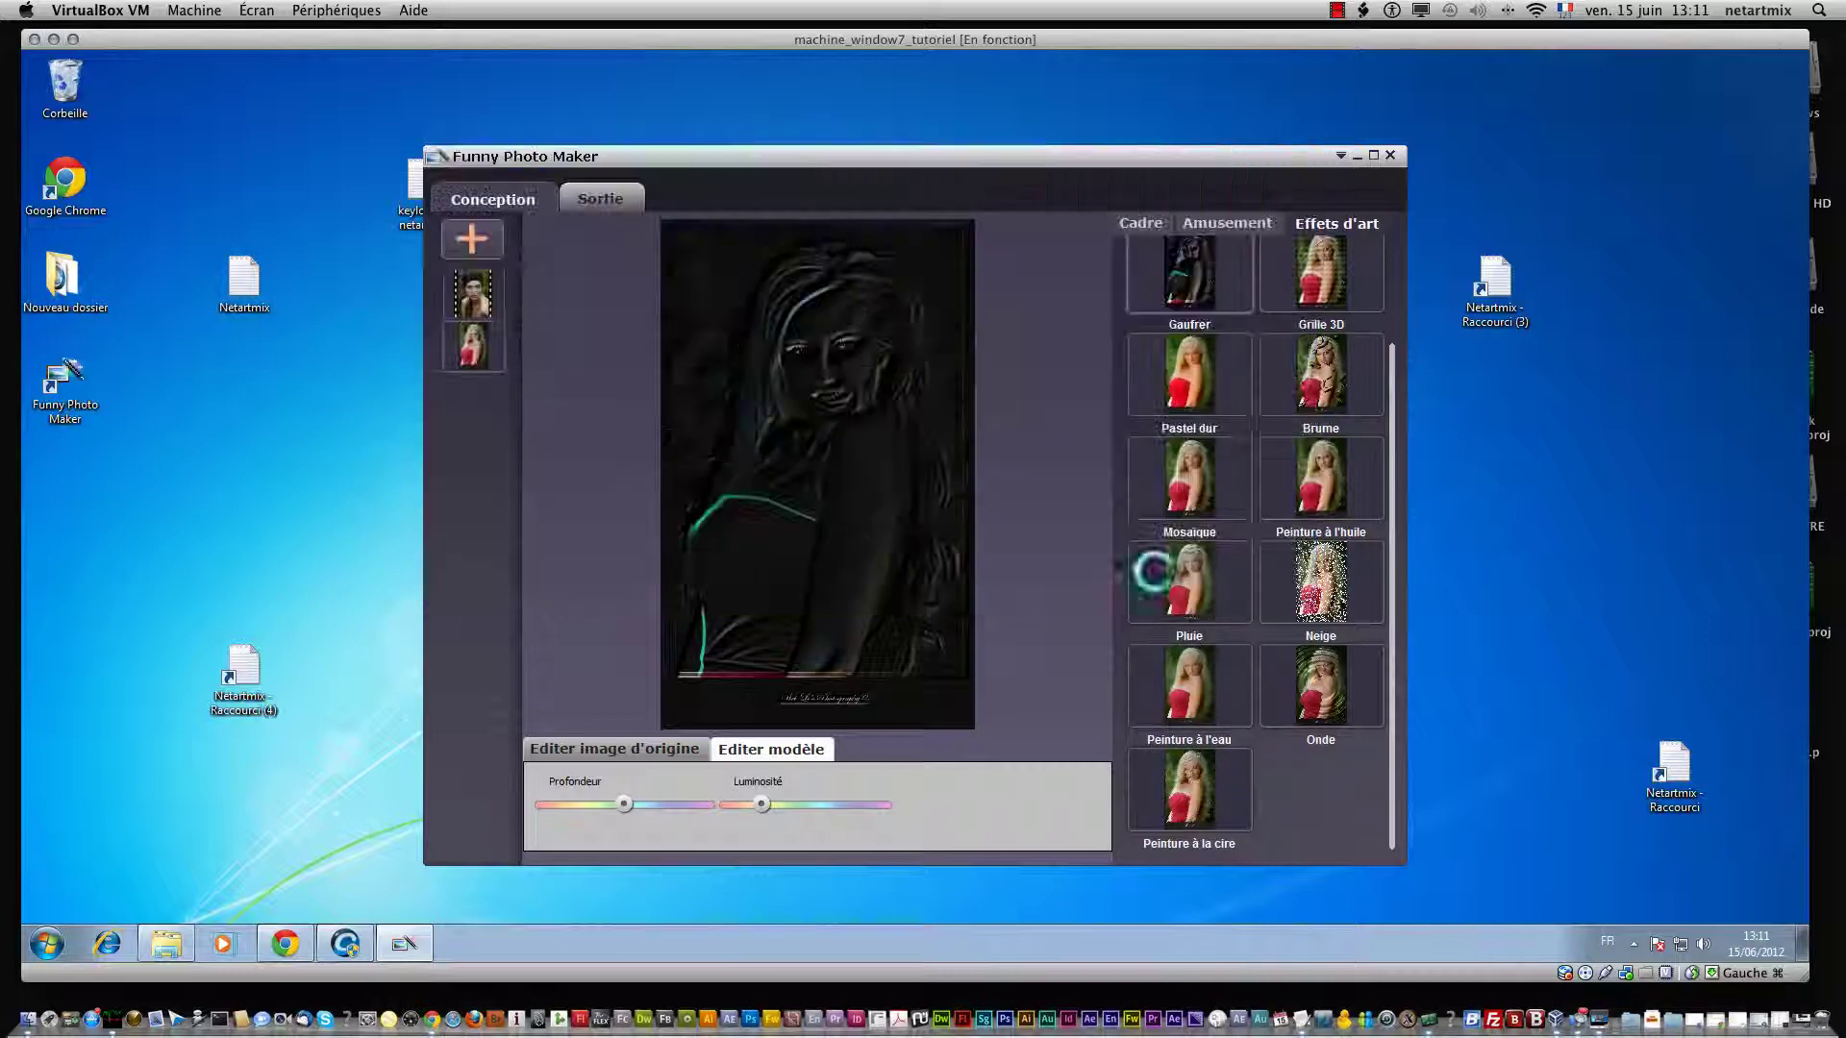
pyautogui.click(1207, 570)
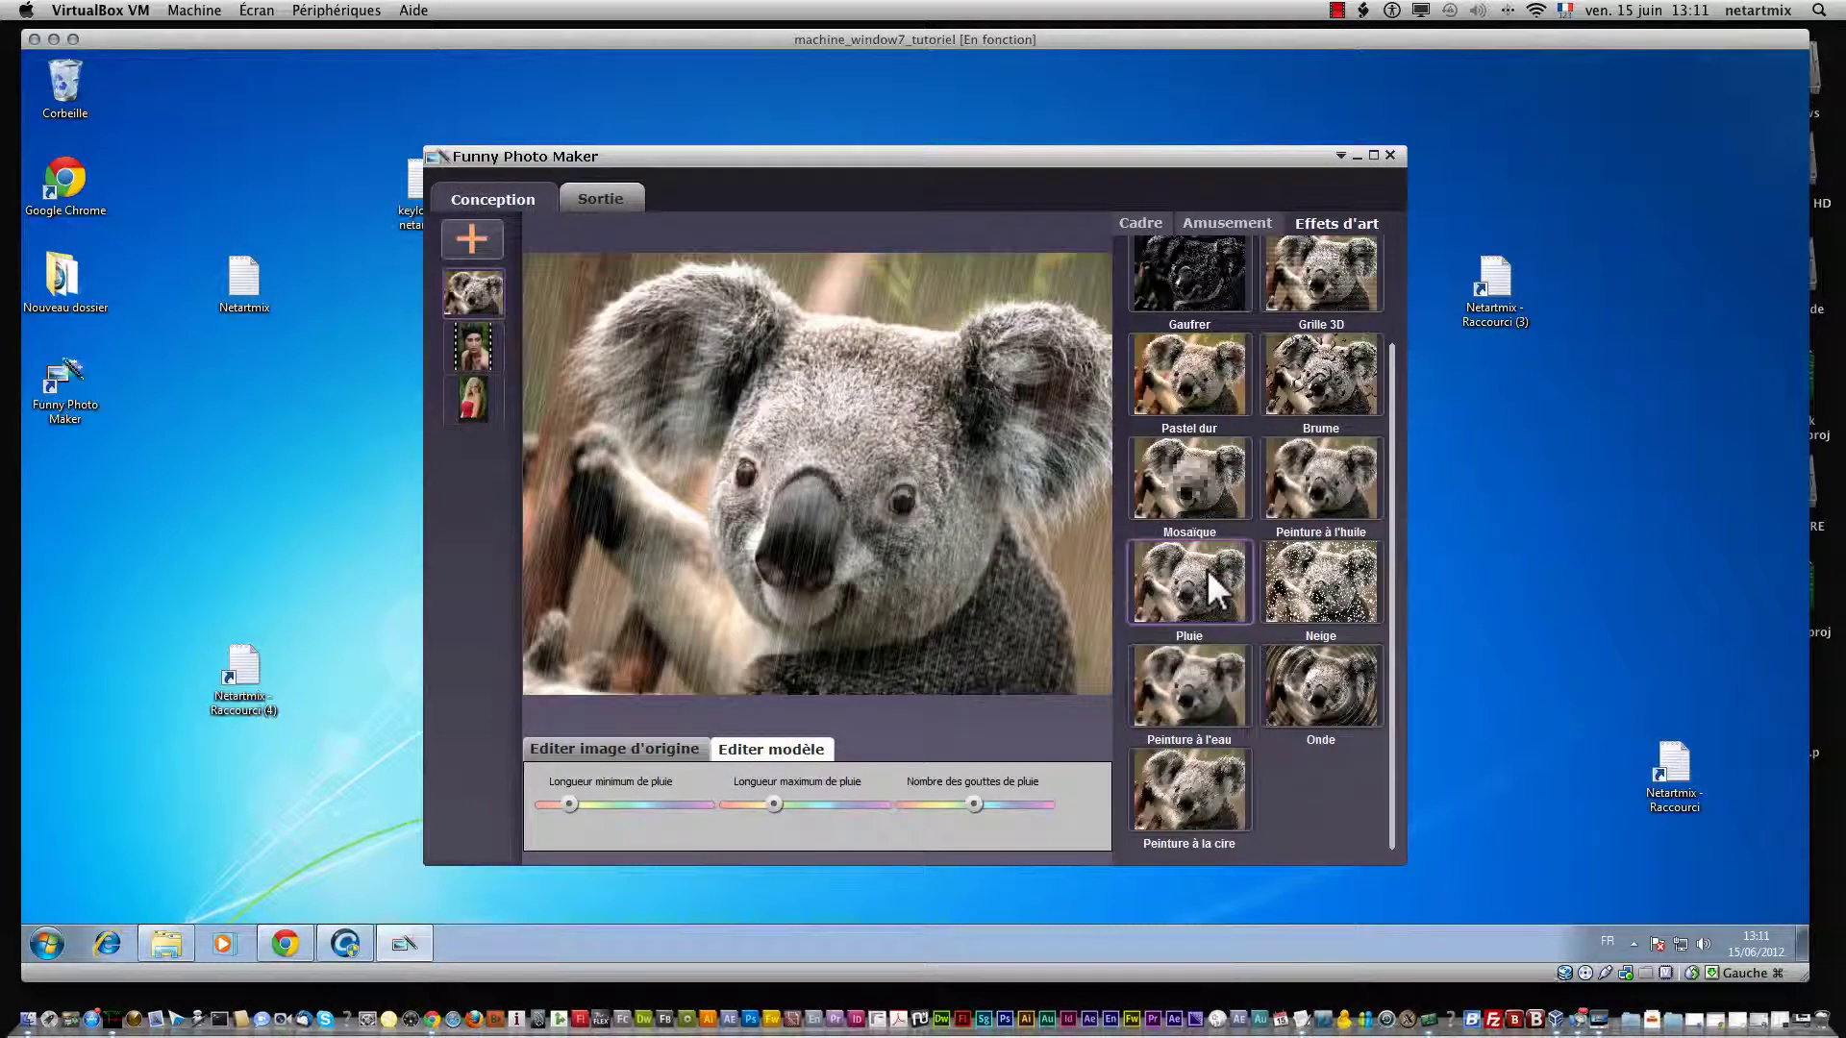
pyautogui.click(1357, 265)
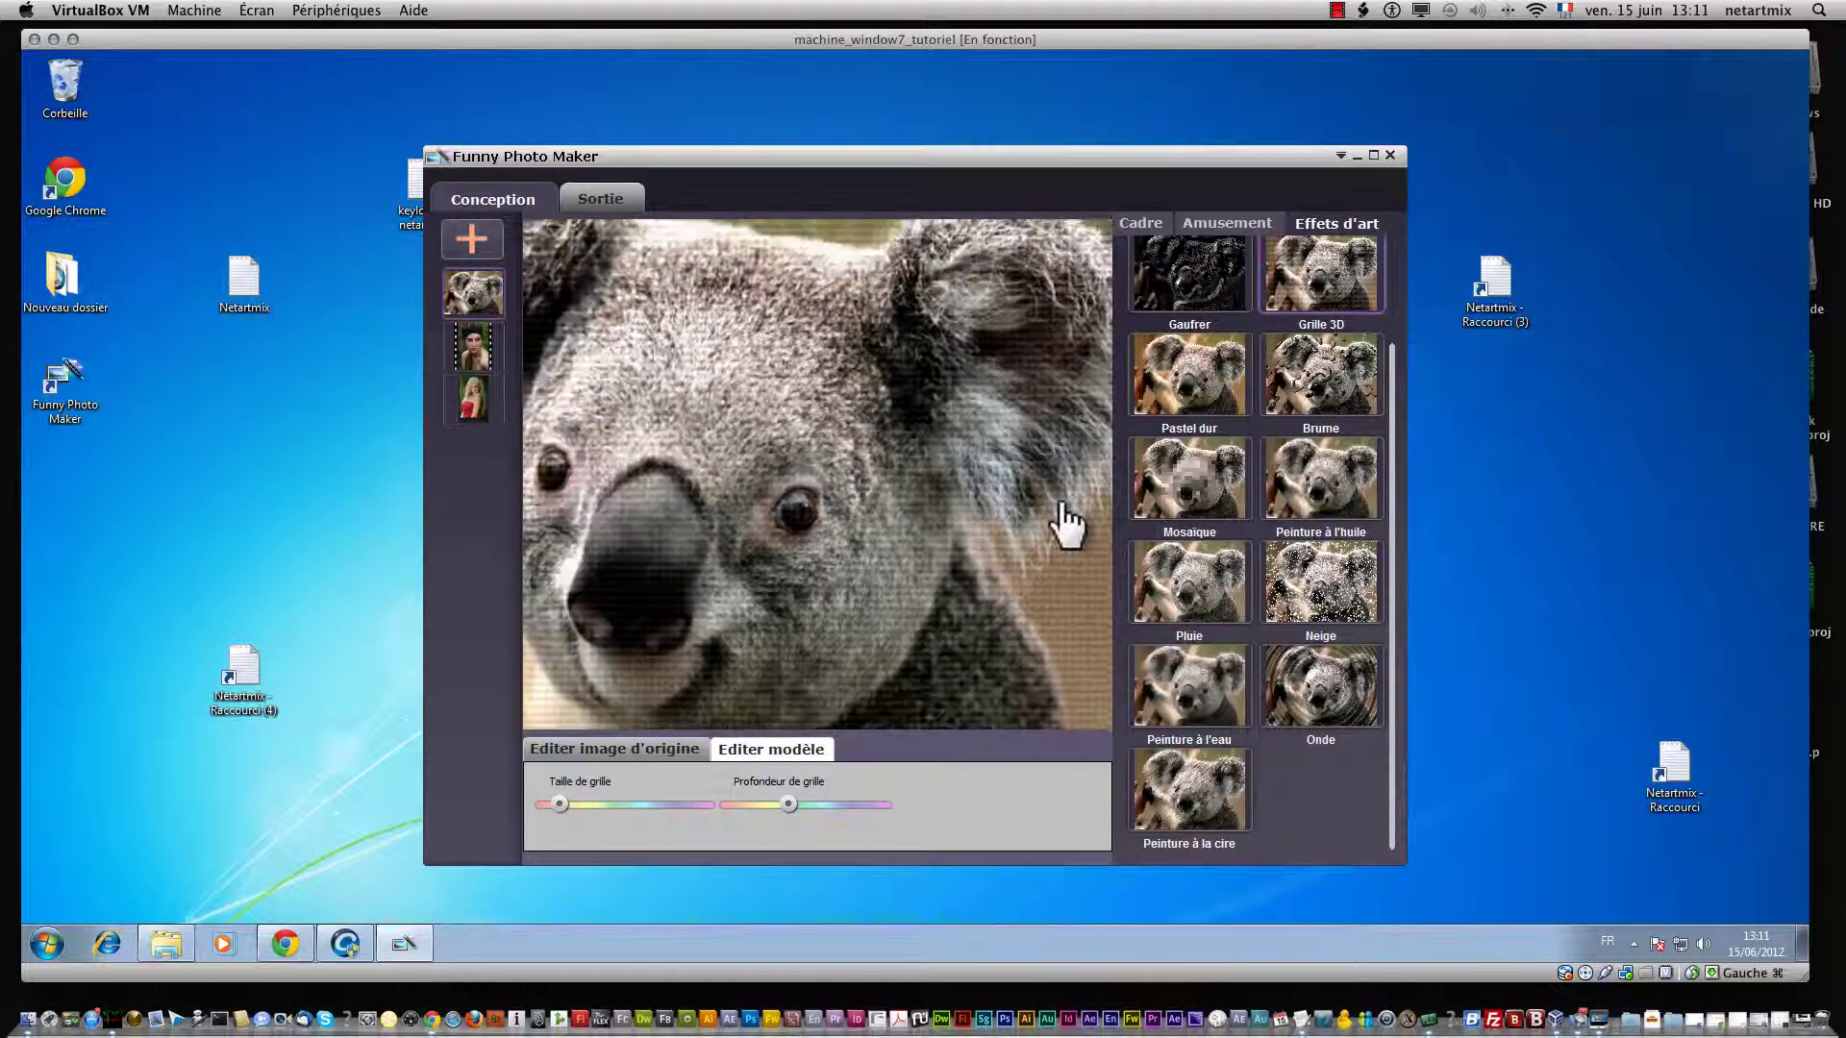
# - Preview the koala in the Cadre templates Calendrier 2012, A, Chat céramique, Chien, Gallerie d'art and Art
pyautogui.click(1143, 222)
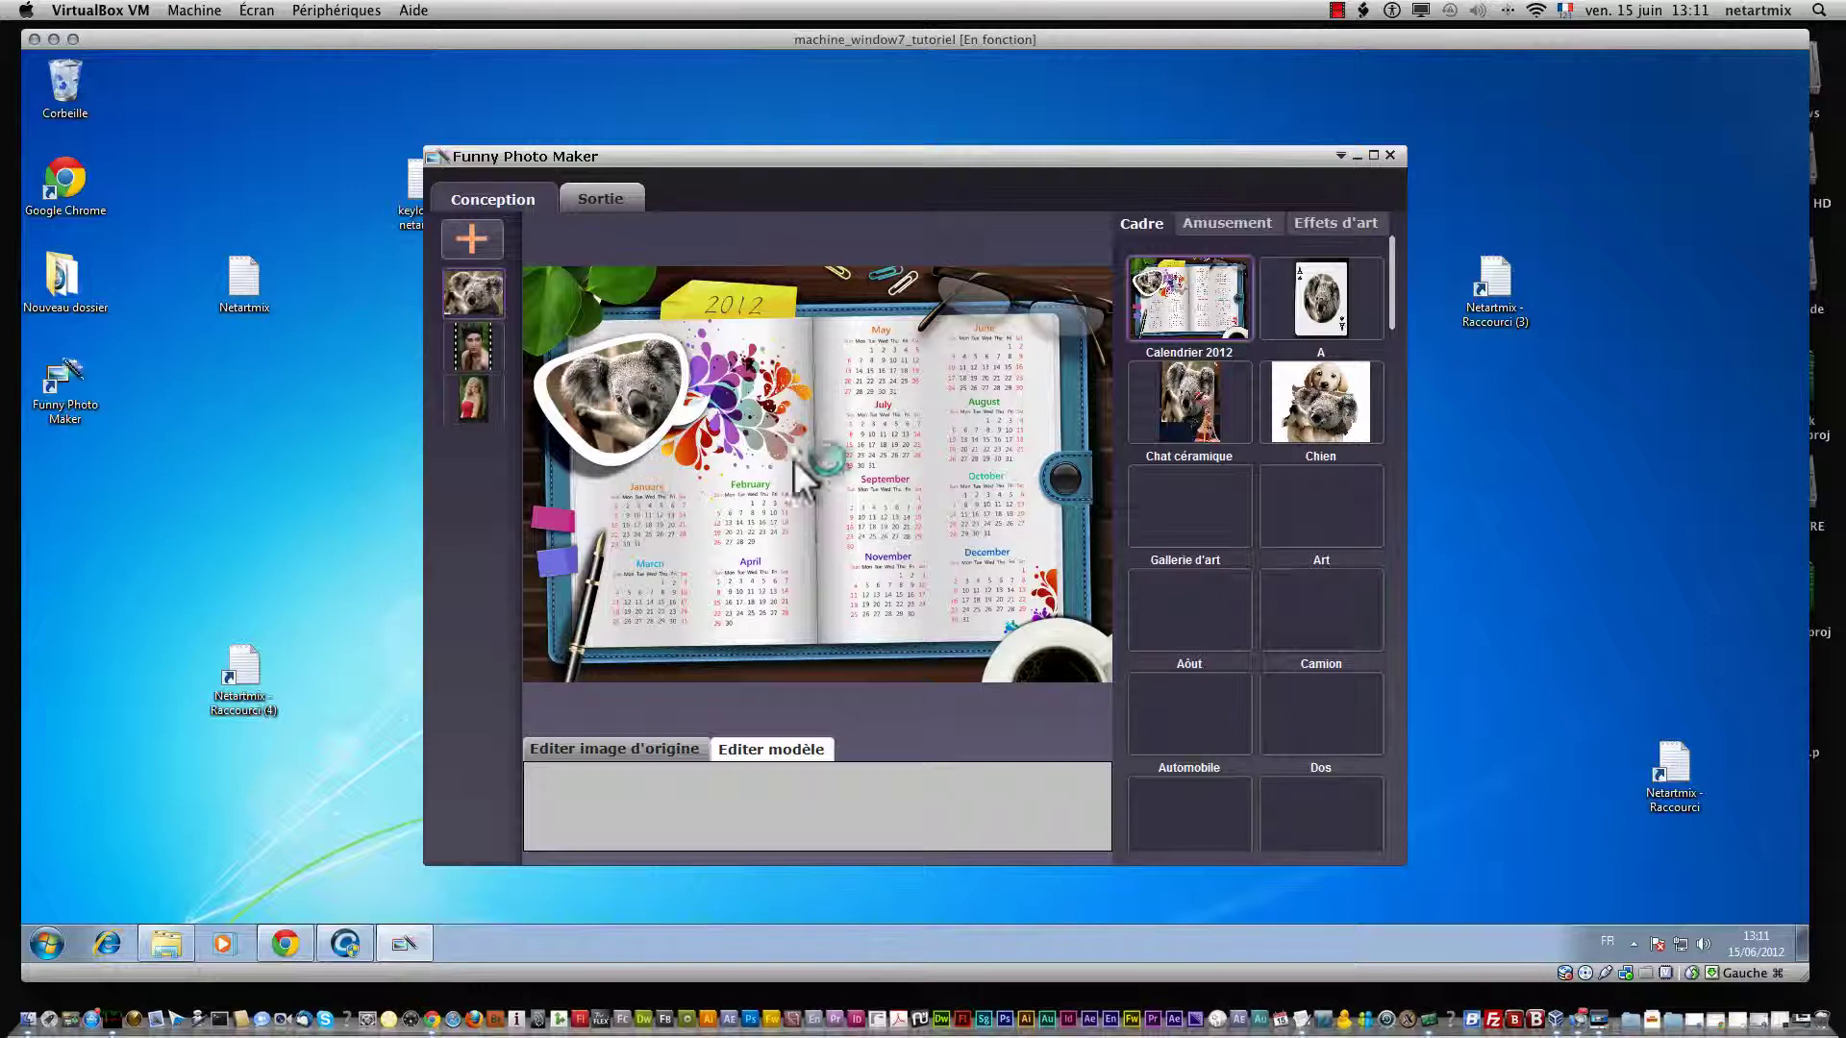
pyautogui.click(1328, 322)
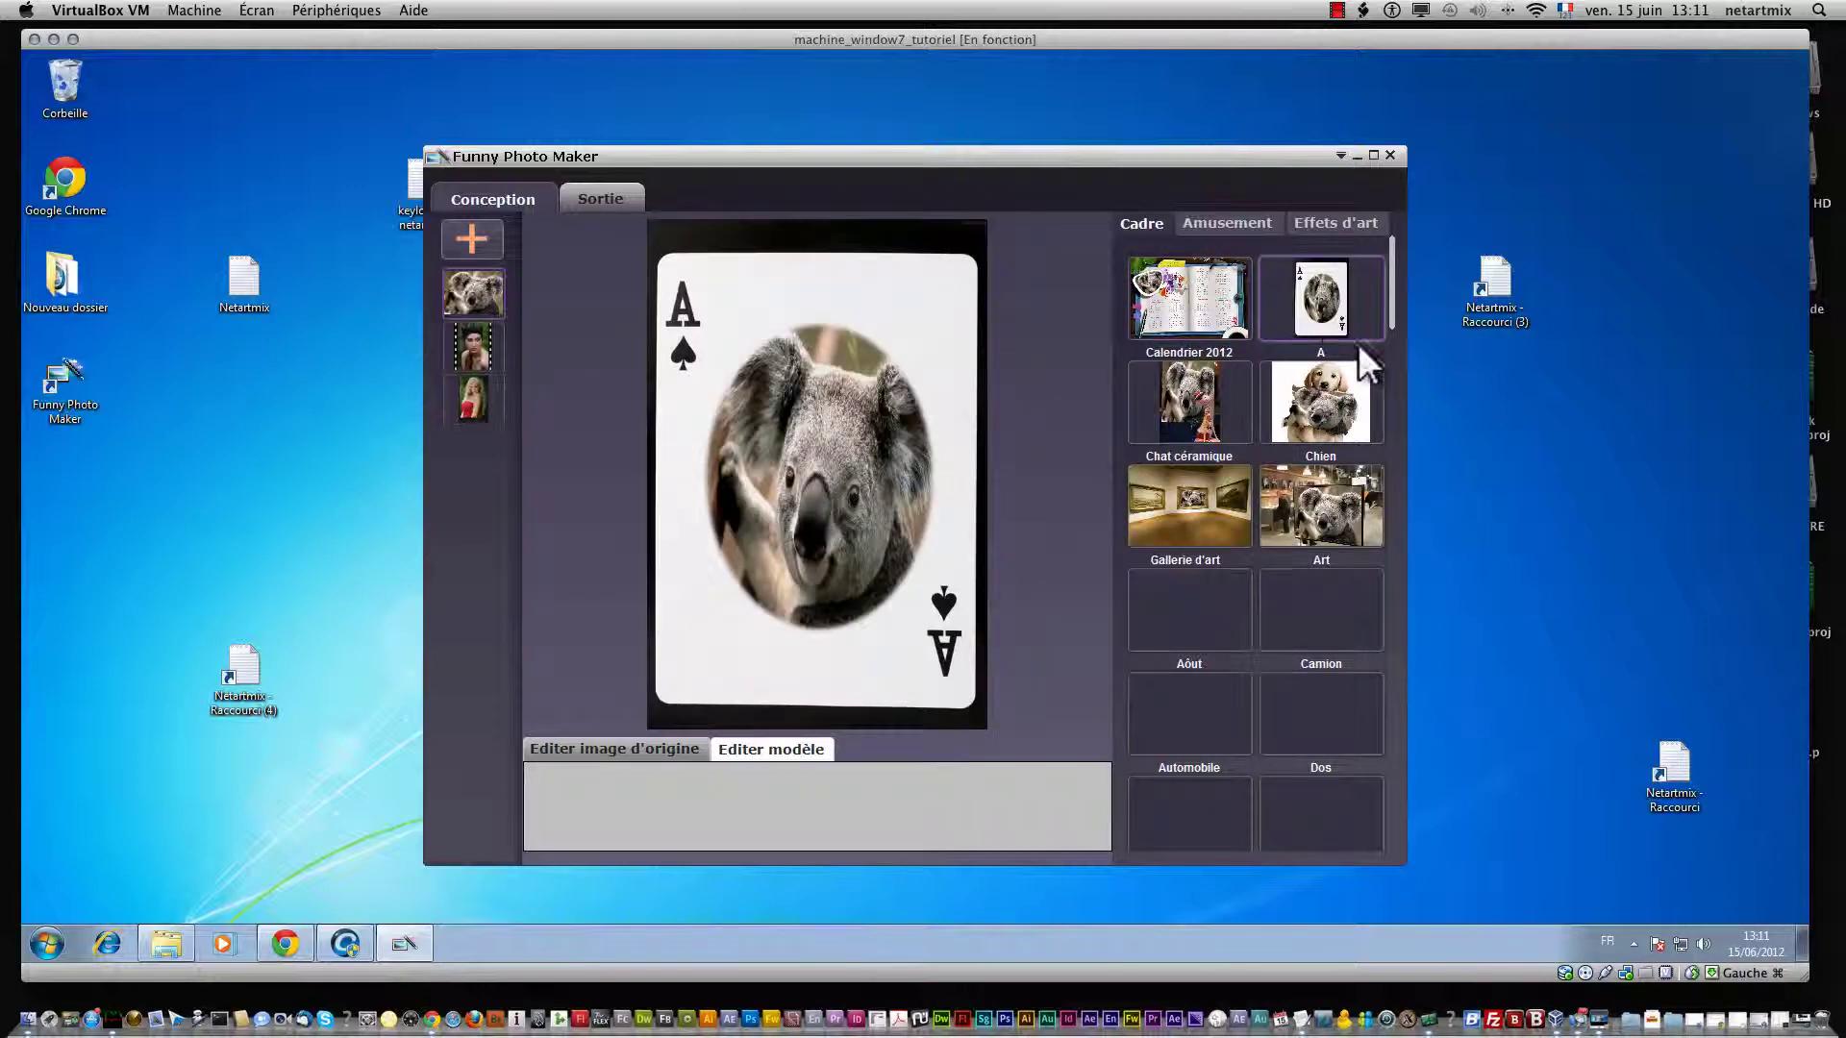
pyautogui.click(1185, 400)
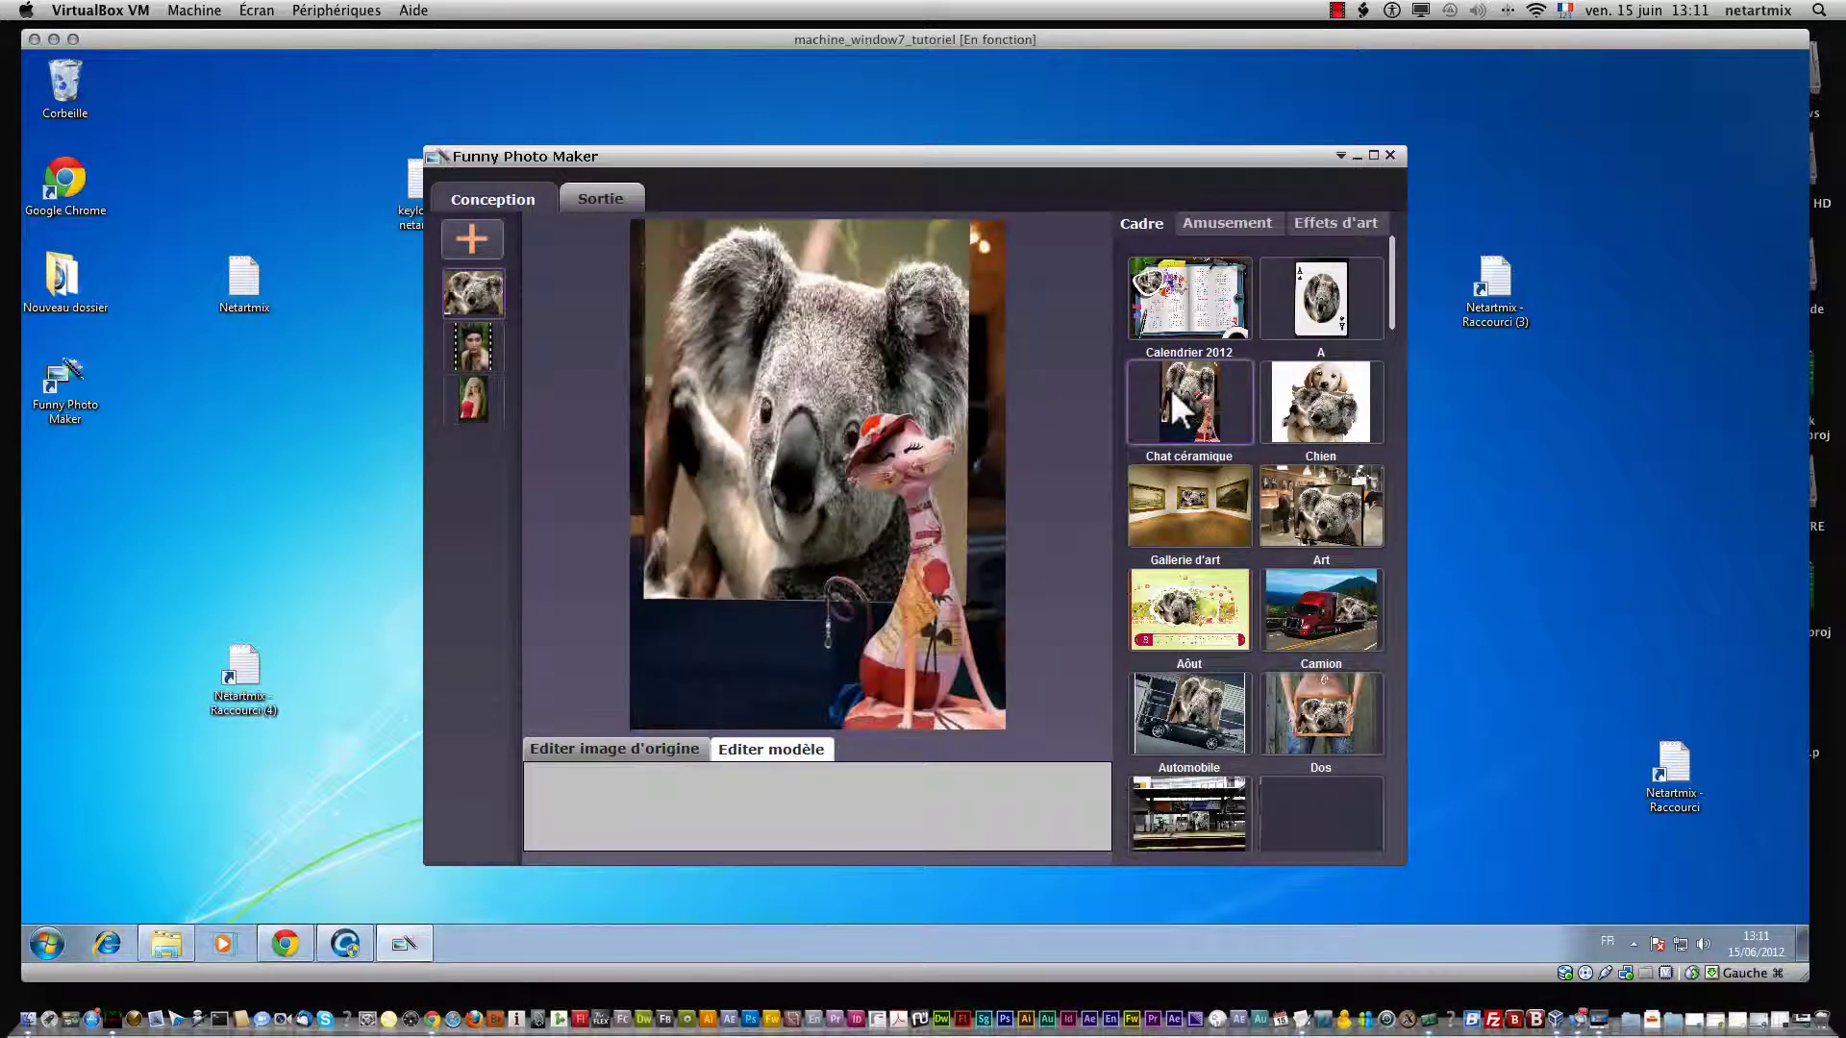
pyautogui.click(1332, 418)
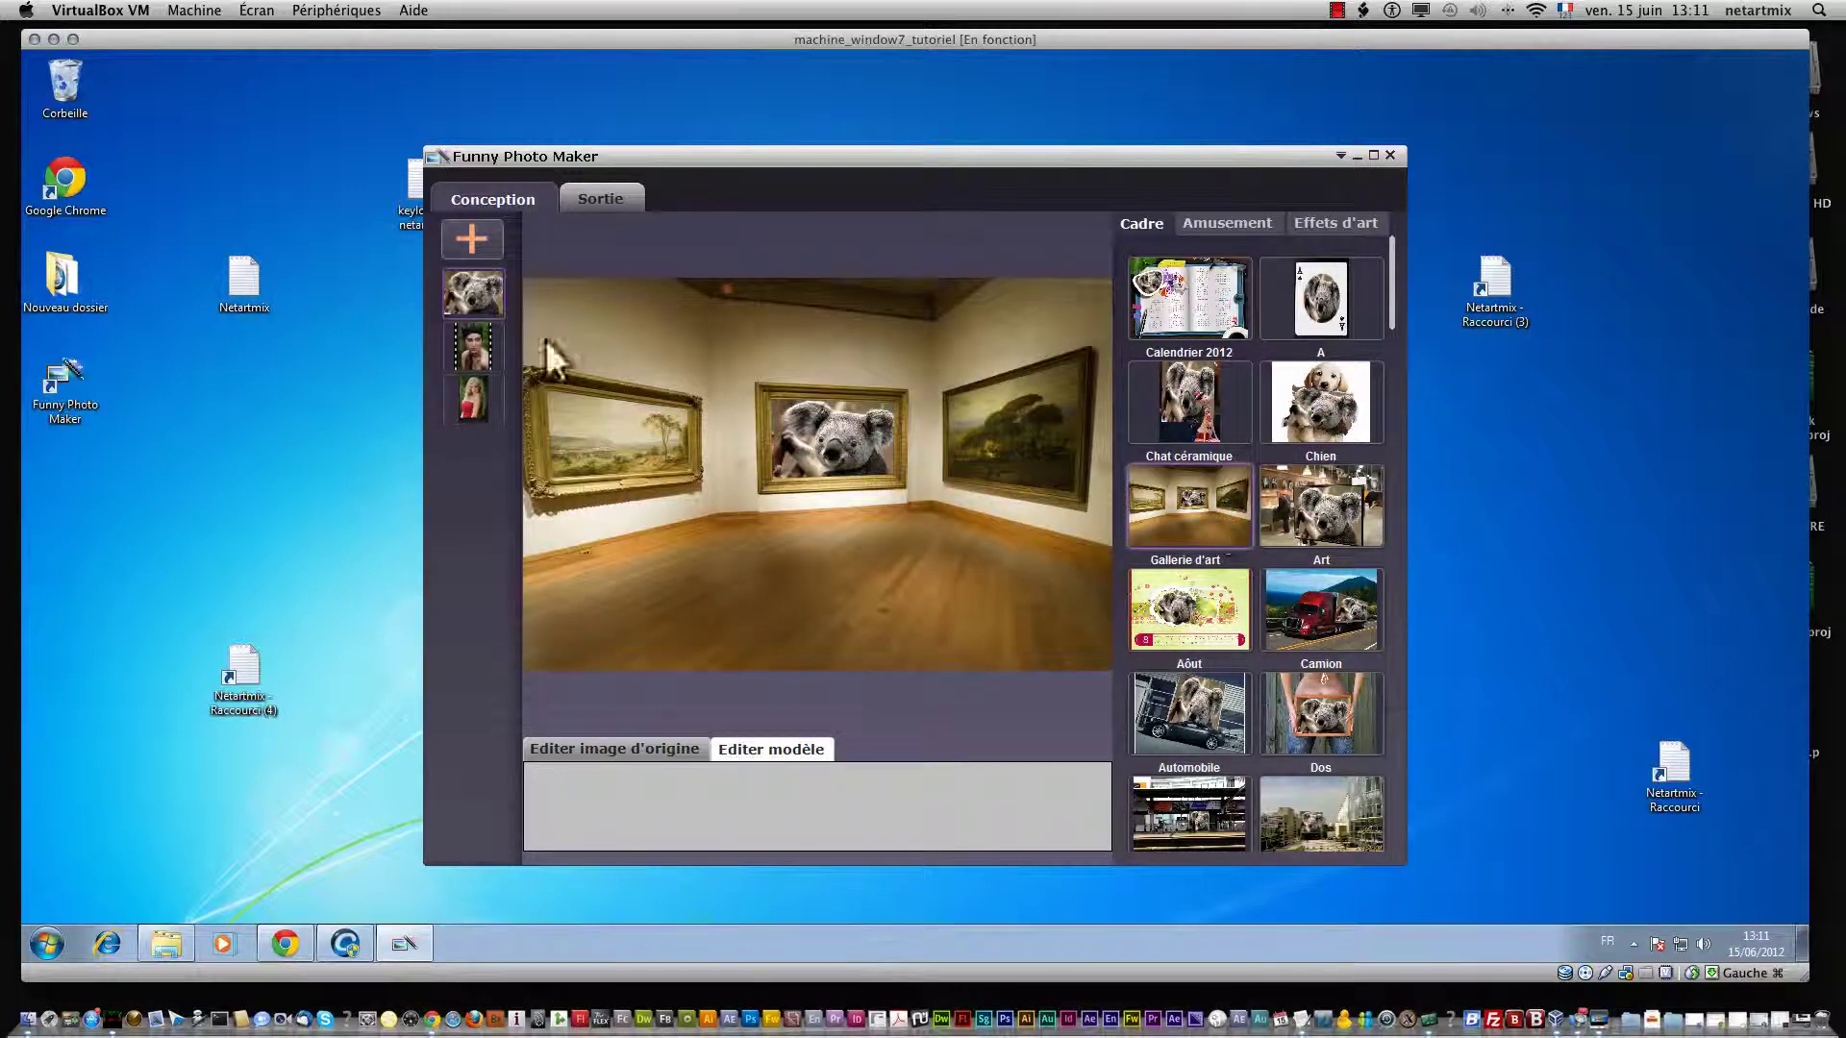
pyautogui.click(1323, 515)
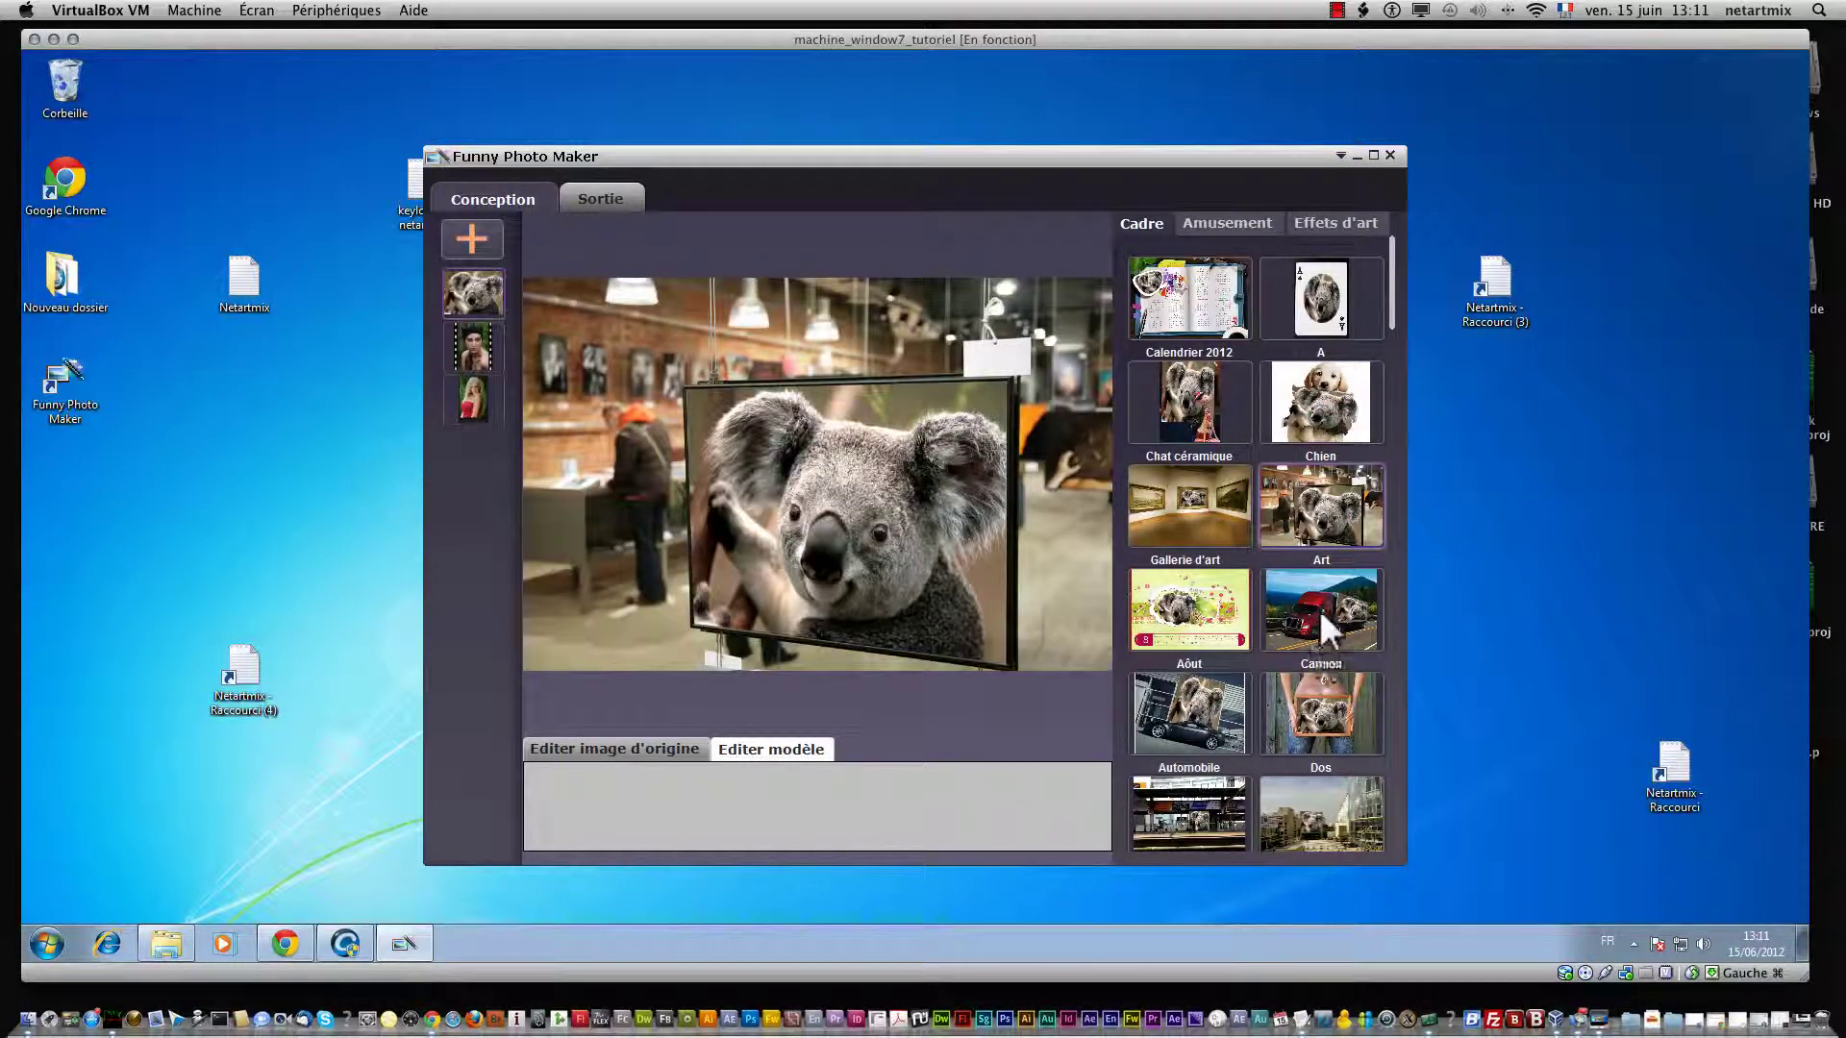
# - Preview the koala in the Camion, Aôut, Automobile, Dos and Gare frames
pyautogui.click(1322, 598)
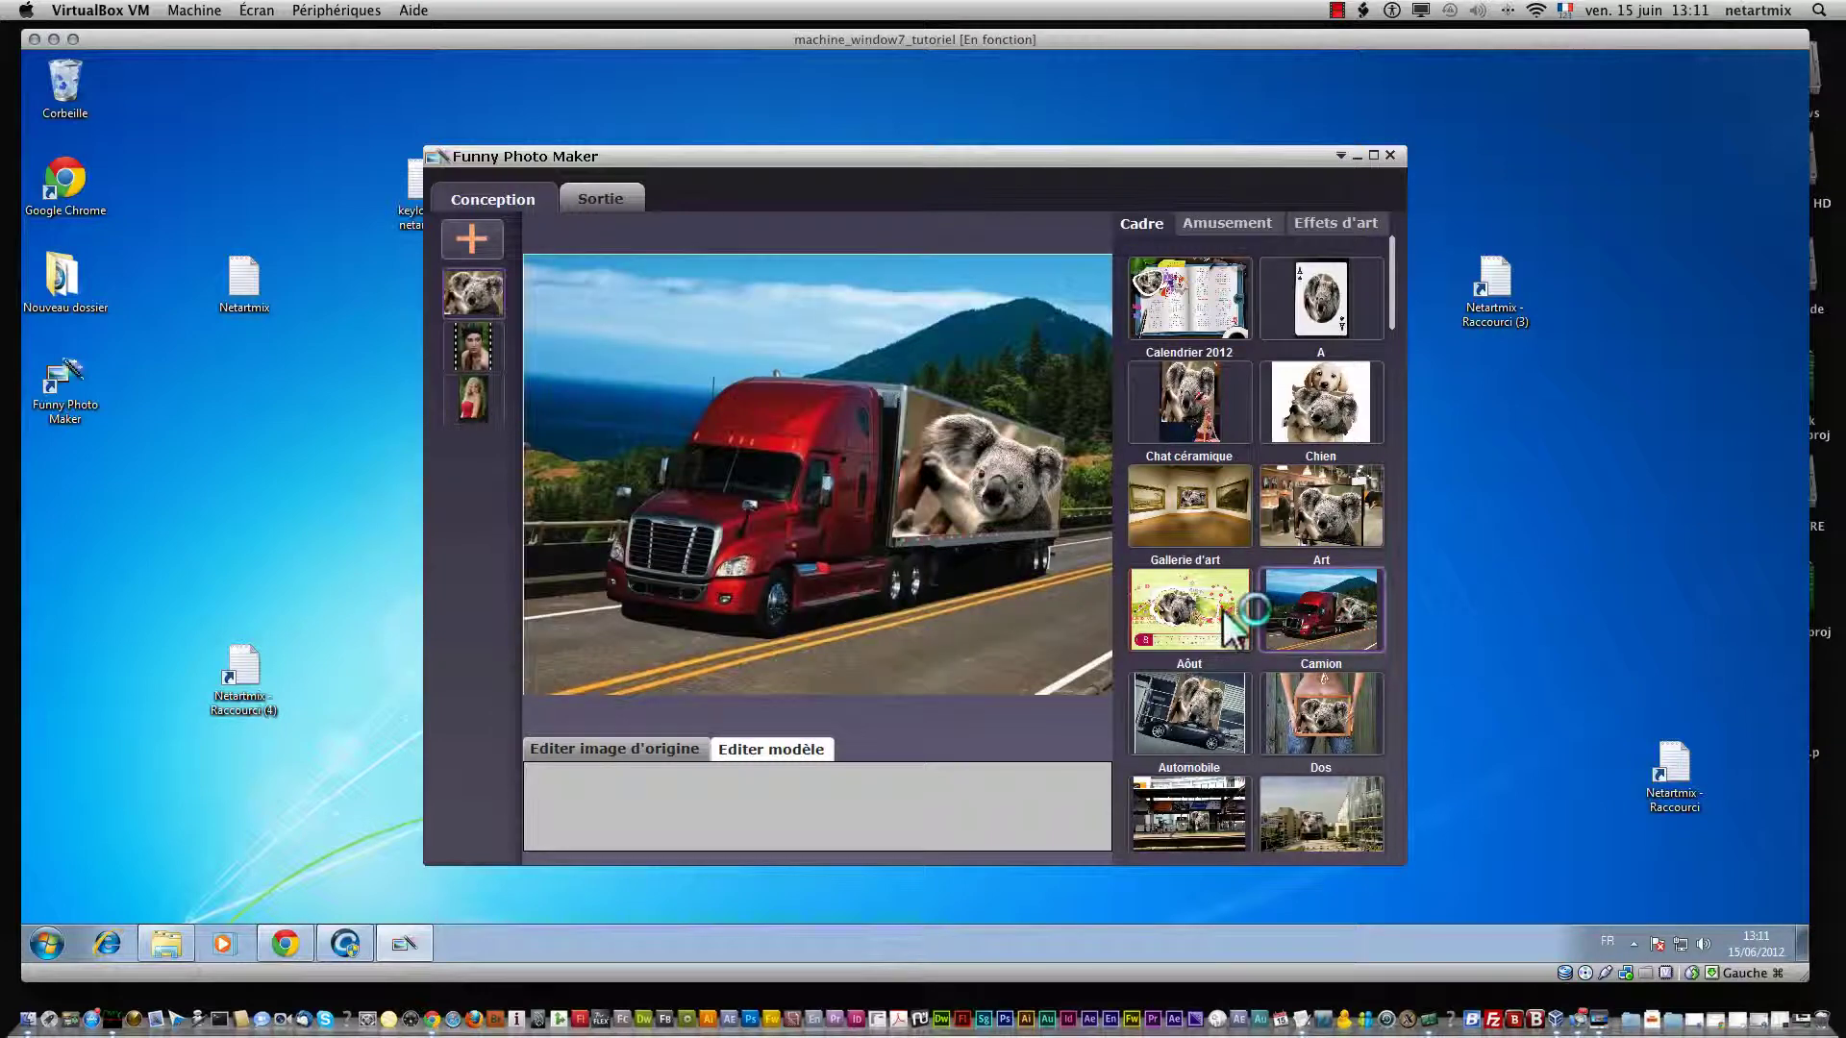
pyautogui.click(1232, 623)
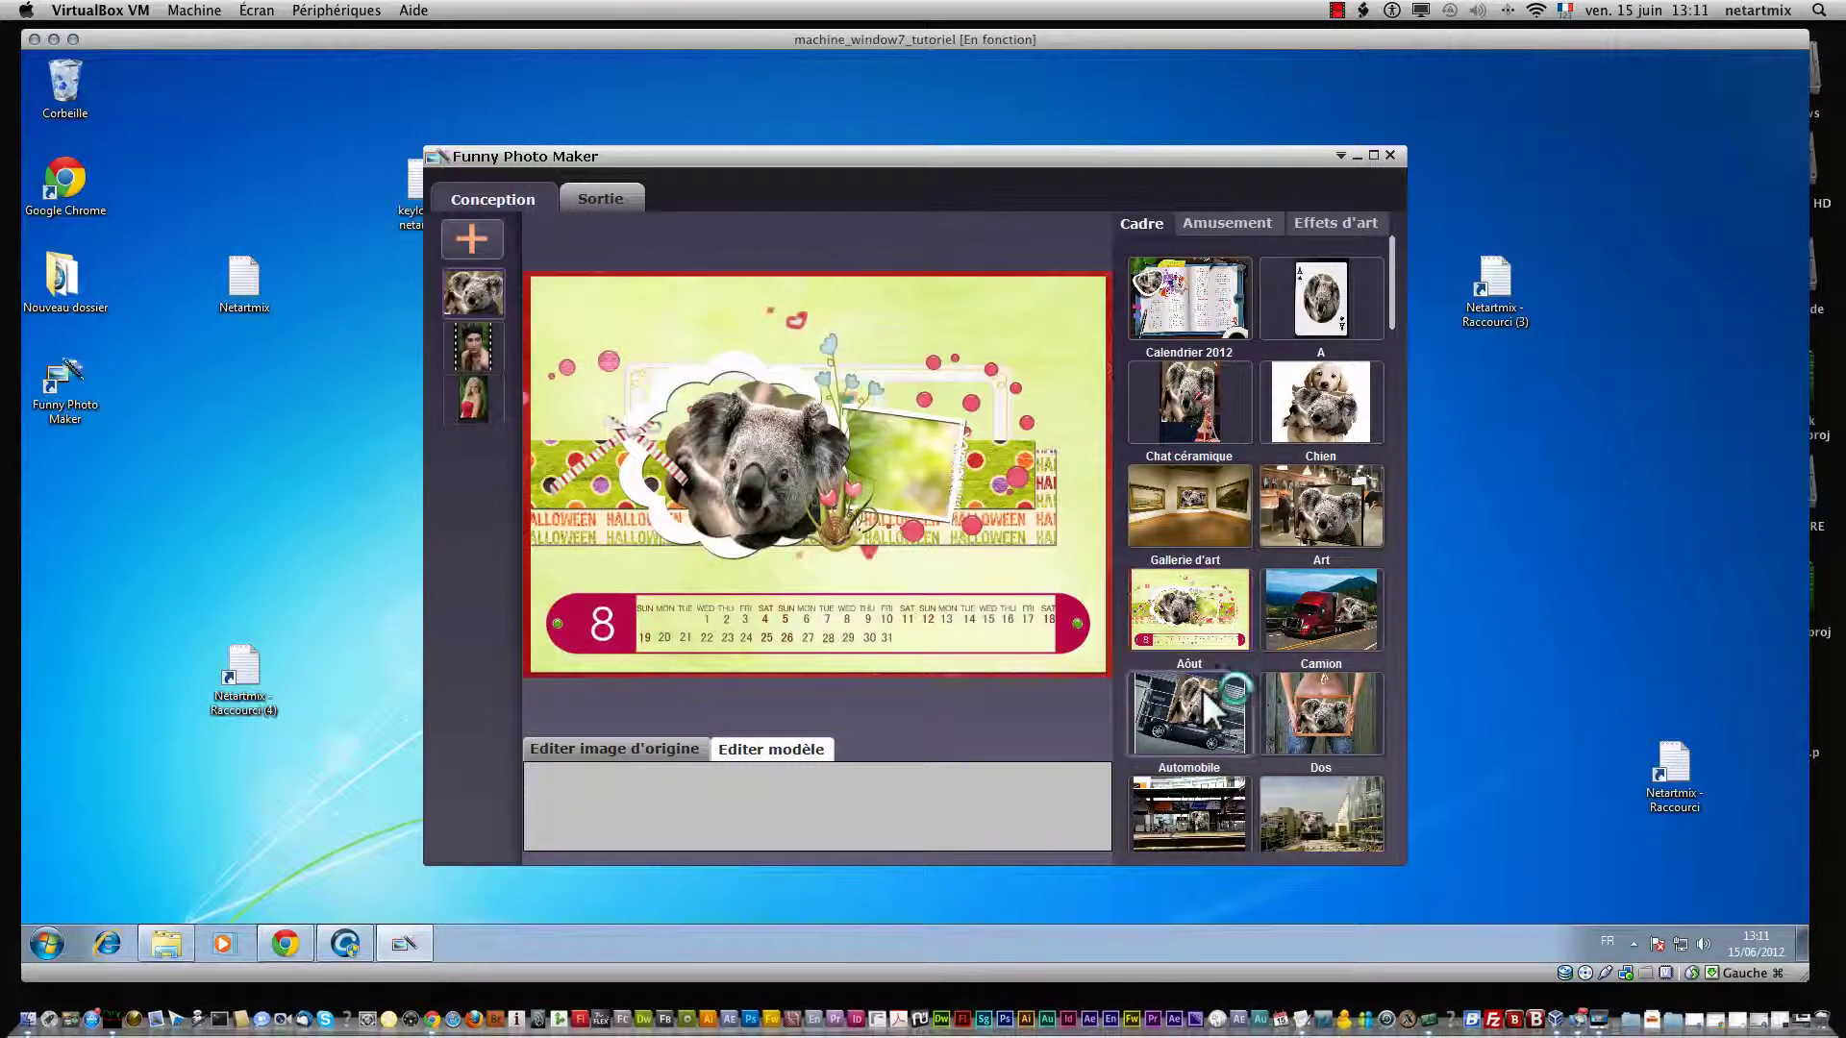
pyautogui.click(1210, 709)
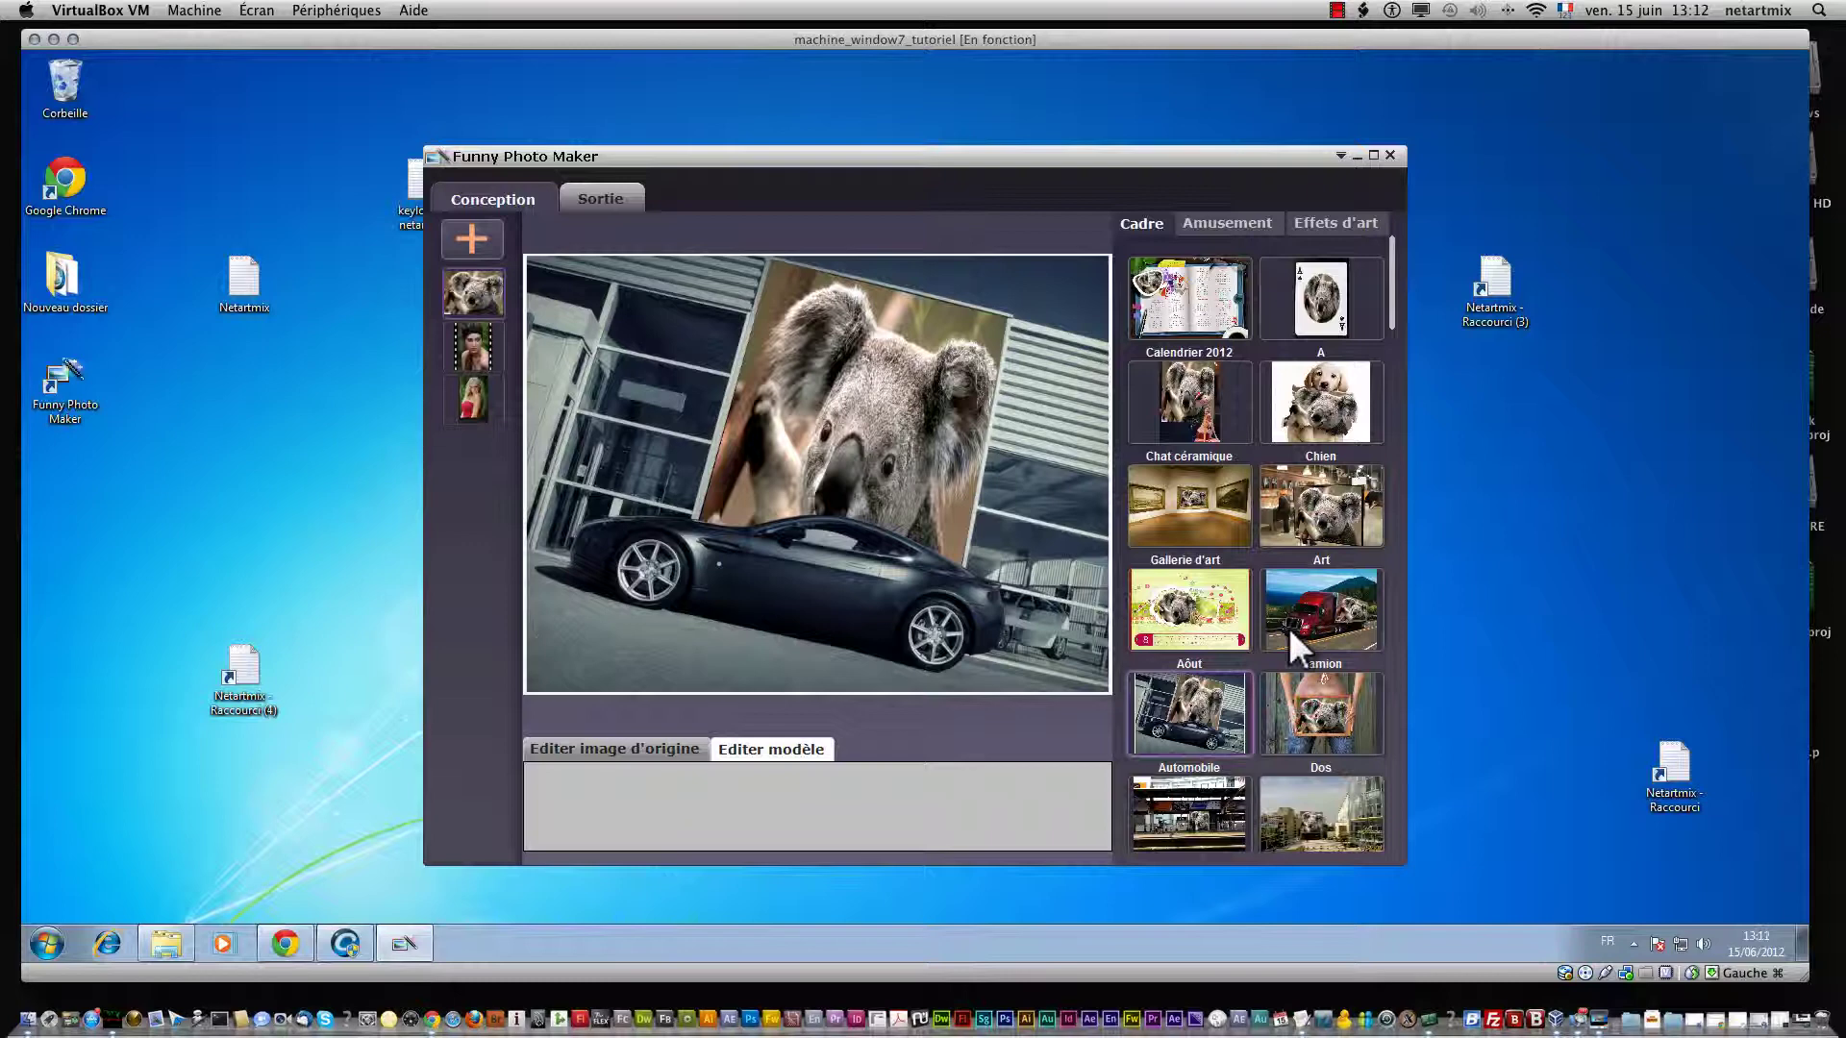
pyautogui.click(1308, 719)
pyautogui.scroll(-3, 1308, 717)
pyautogui.scroll(-3, 1312, 731)
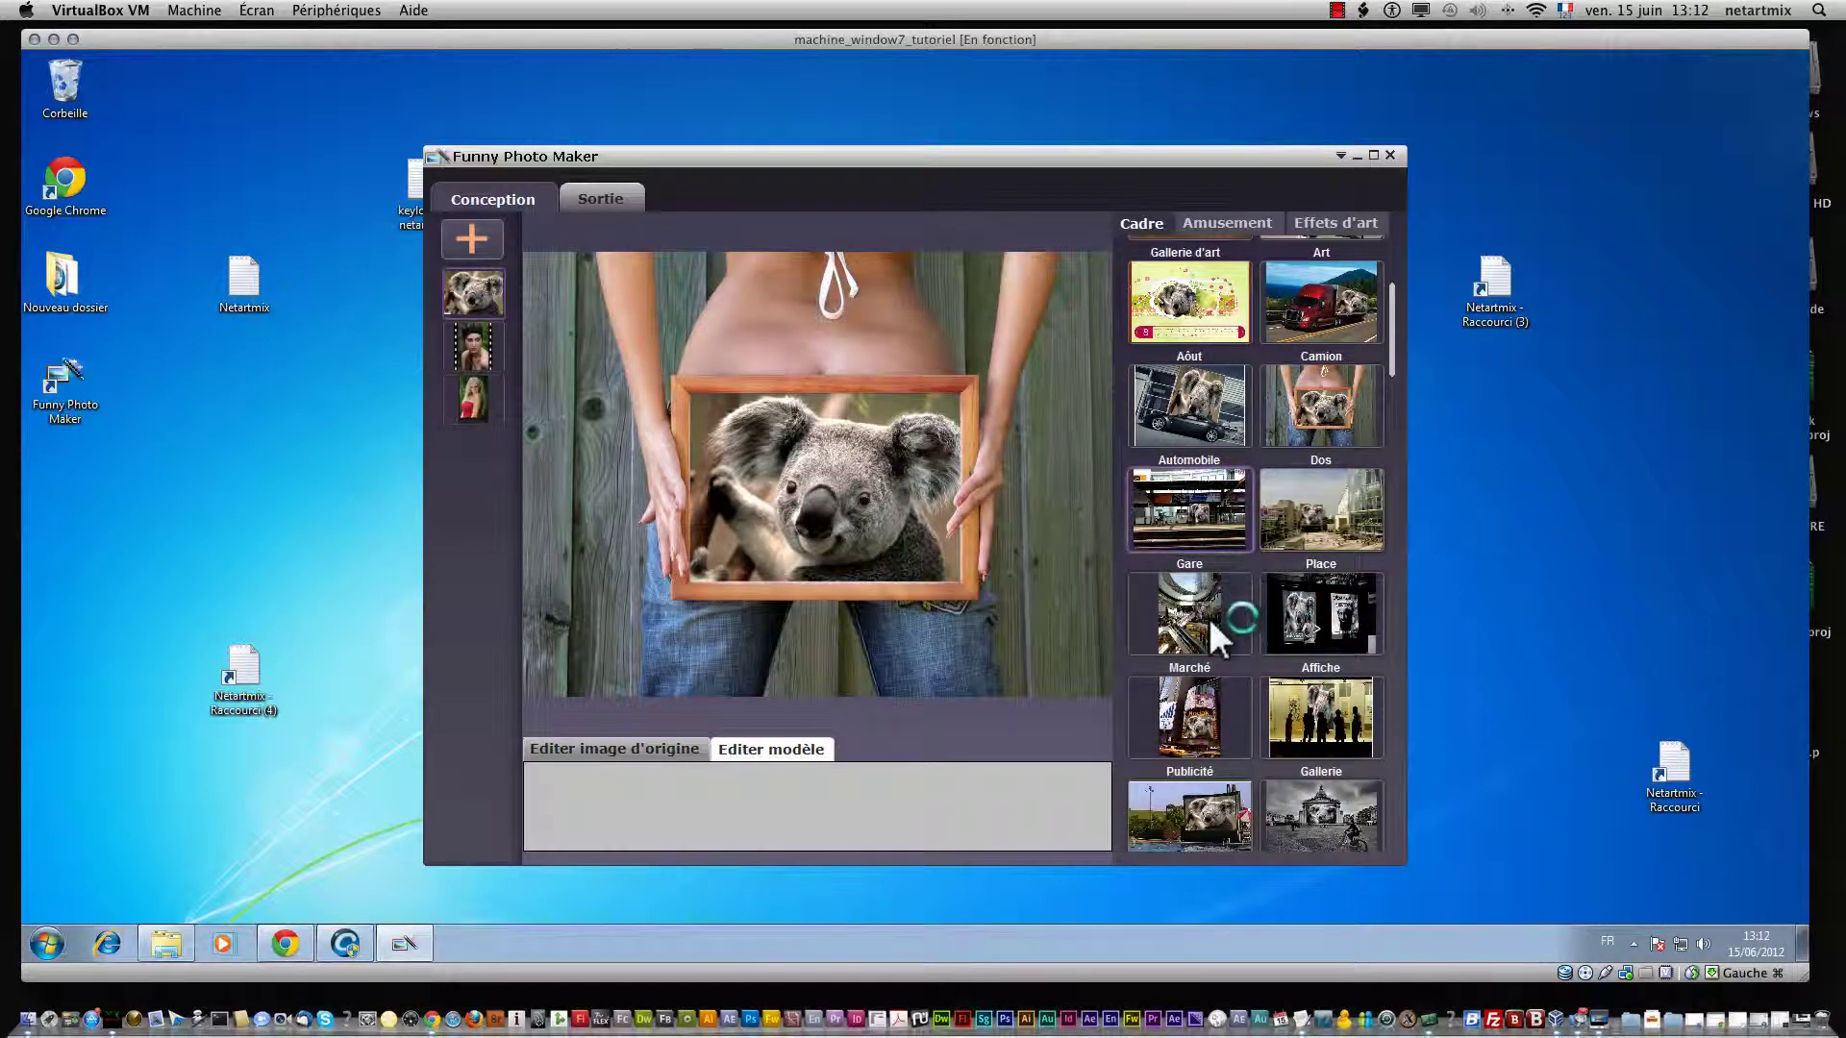
pyautogui.scroll(-2, 1208, 605)
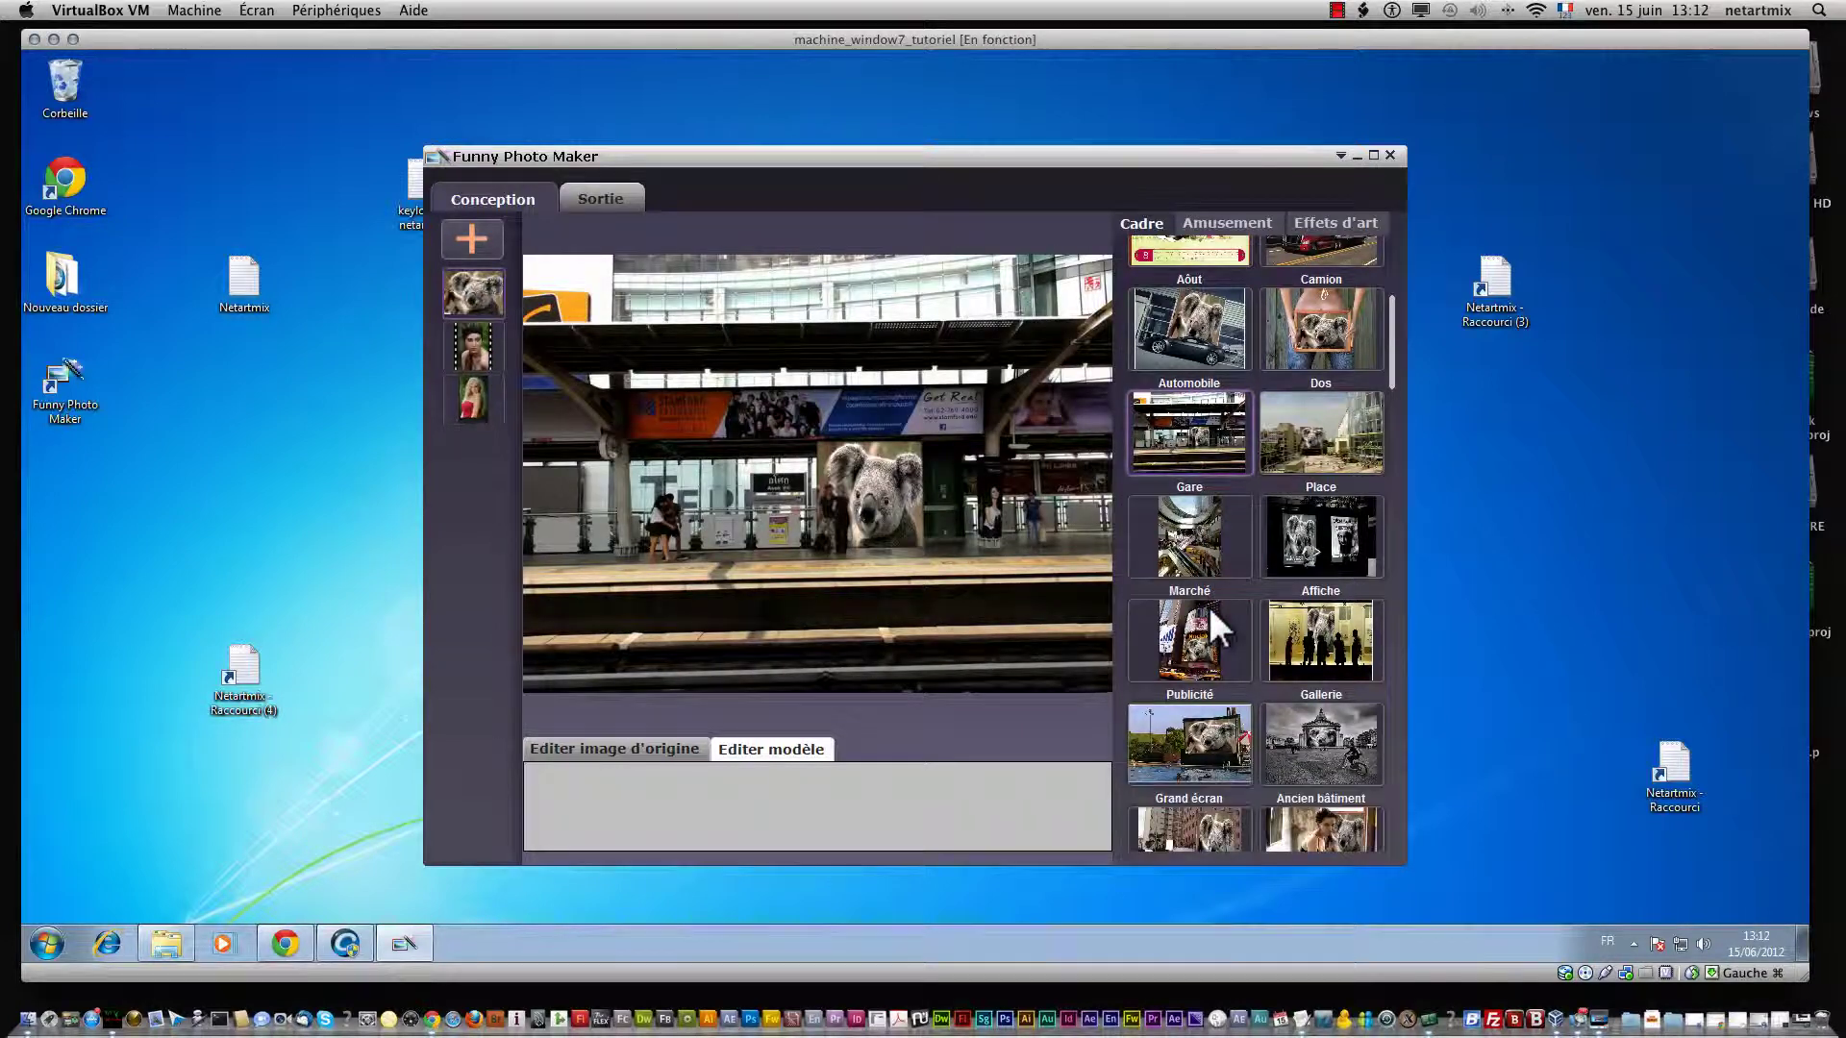
# - Preview the koala in the Grand écran frame and in the Mickey frame further down the collection
pyautogui.click(1163, 744)
pyautogui.scroll(-4, 1171, 735)
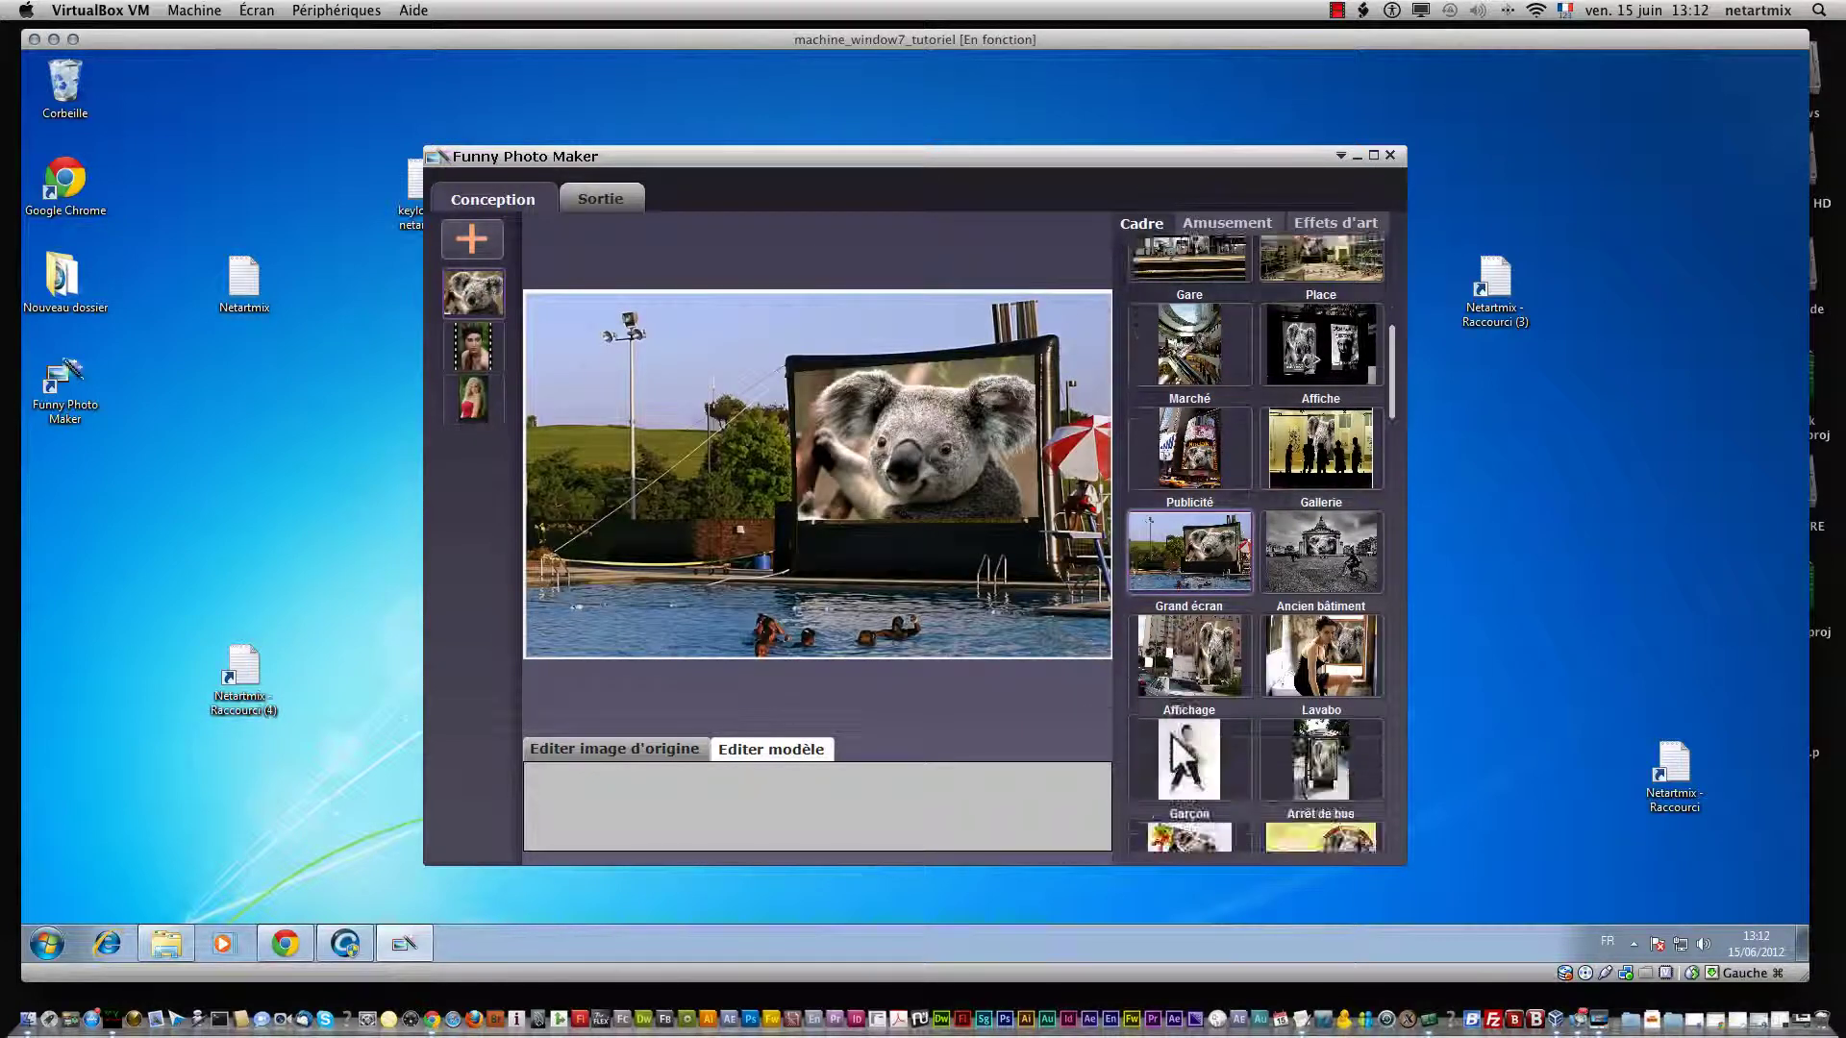
pyautogui.scroll(-6, 1171, 734)
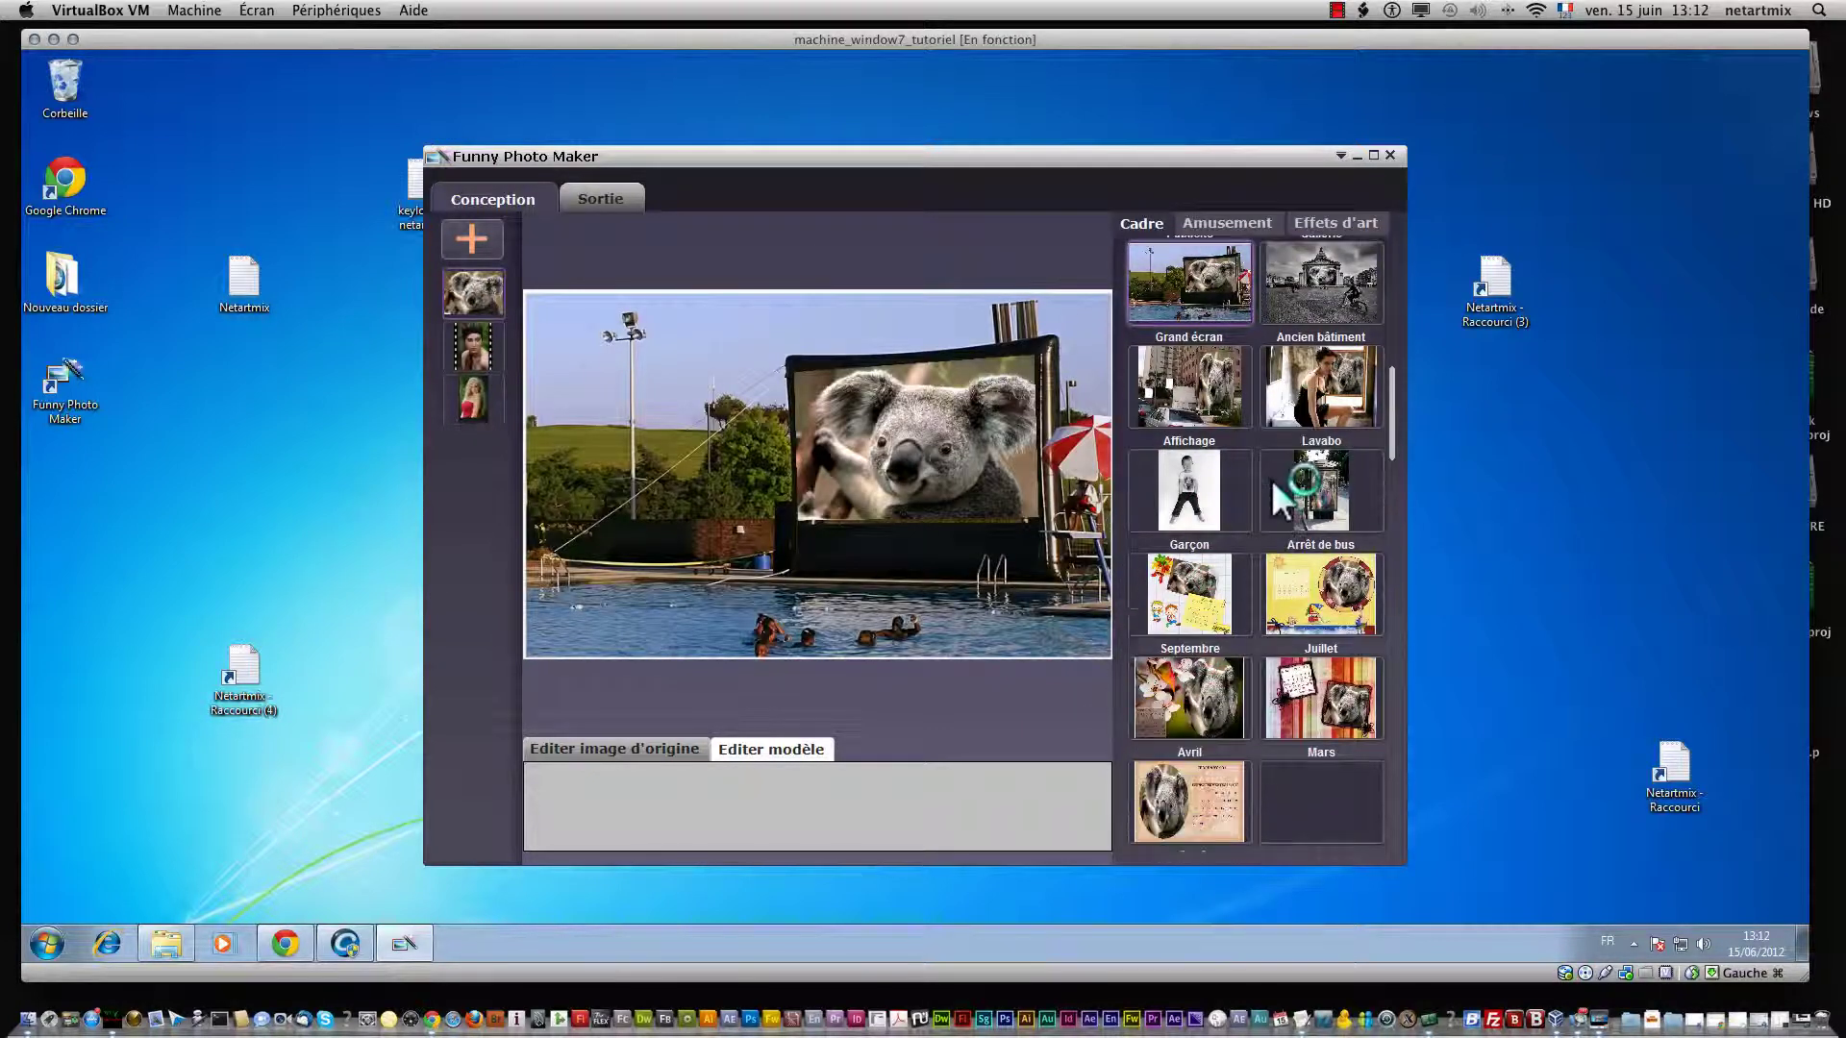
pyautogui.scroll(-4, 1273, 480)
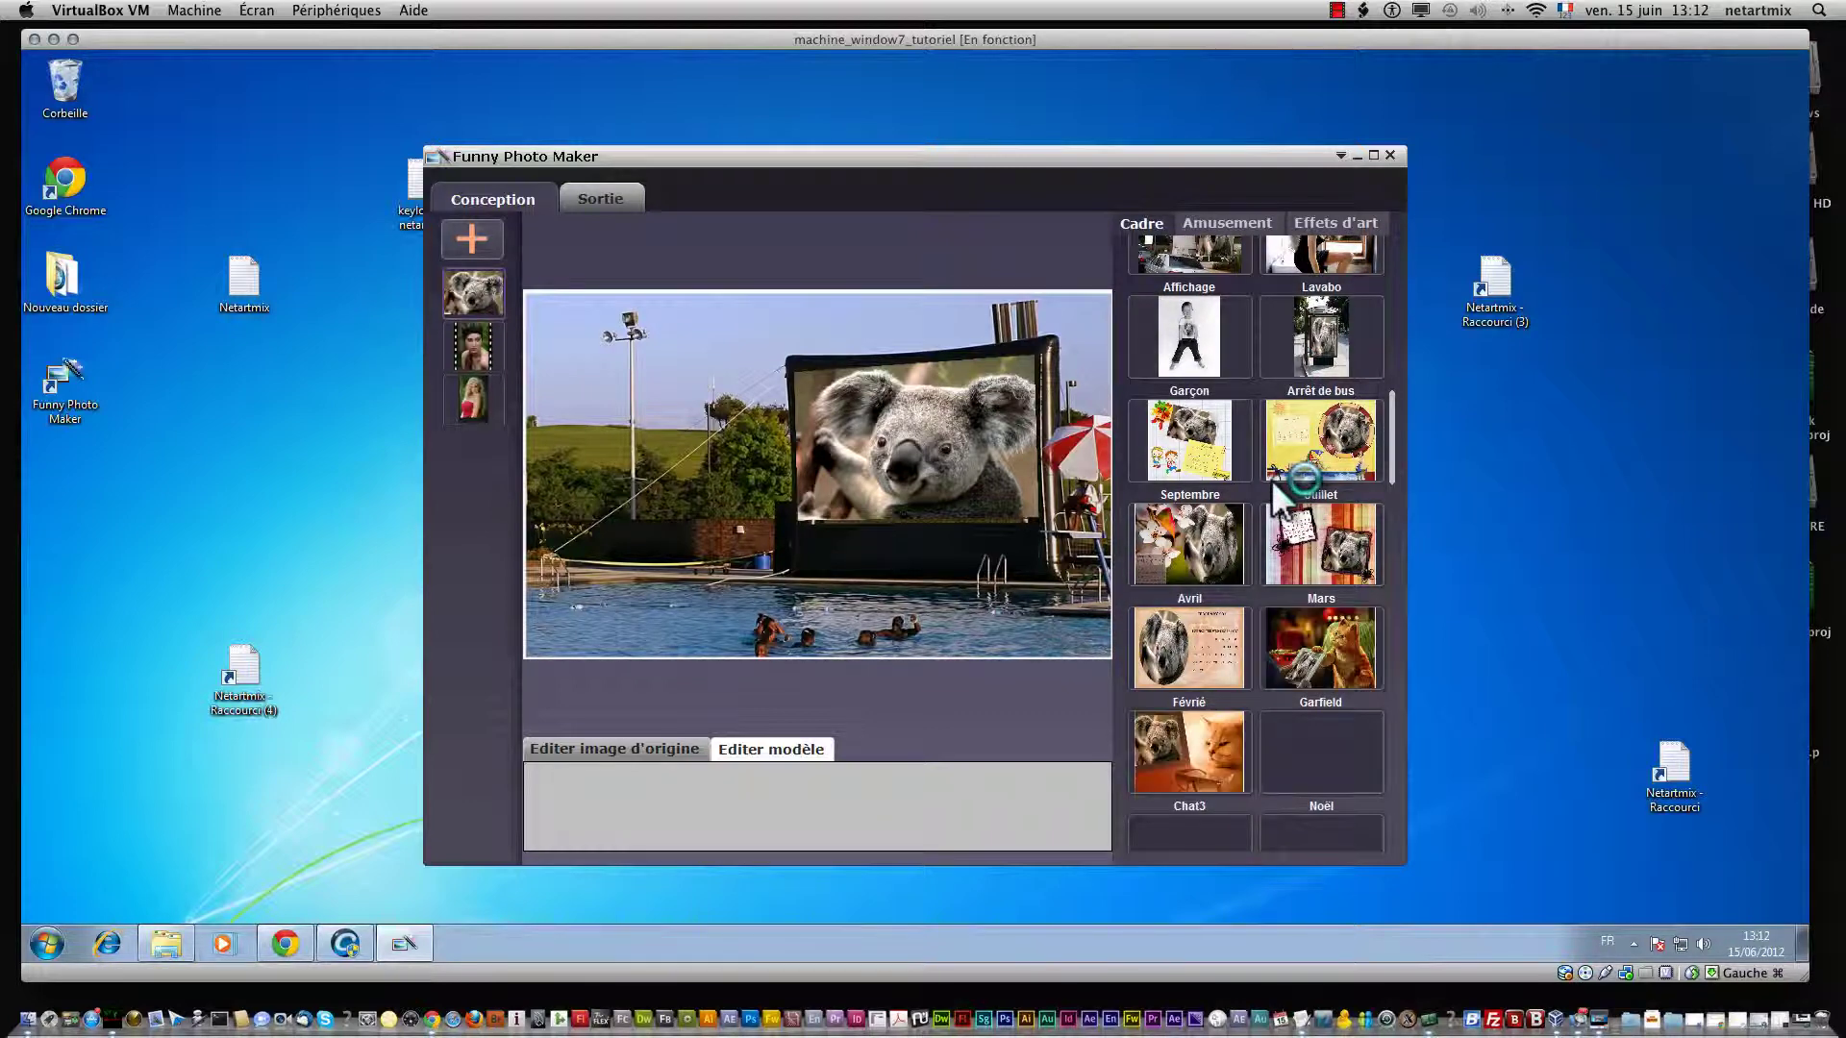
pyautogui.scroll(-4, 1271, 481)
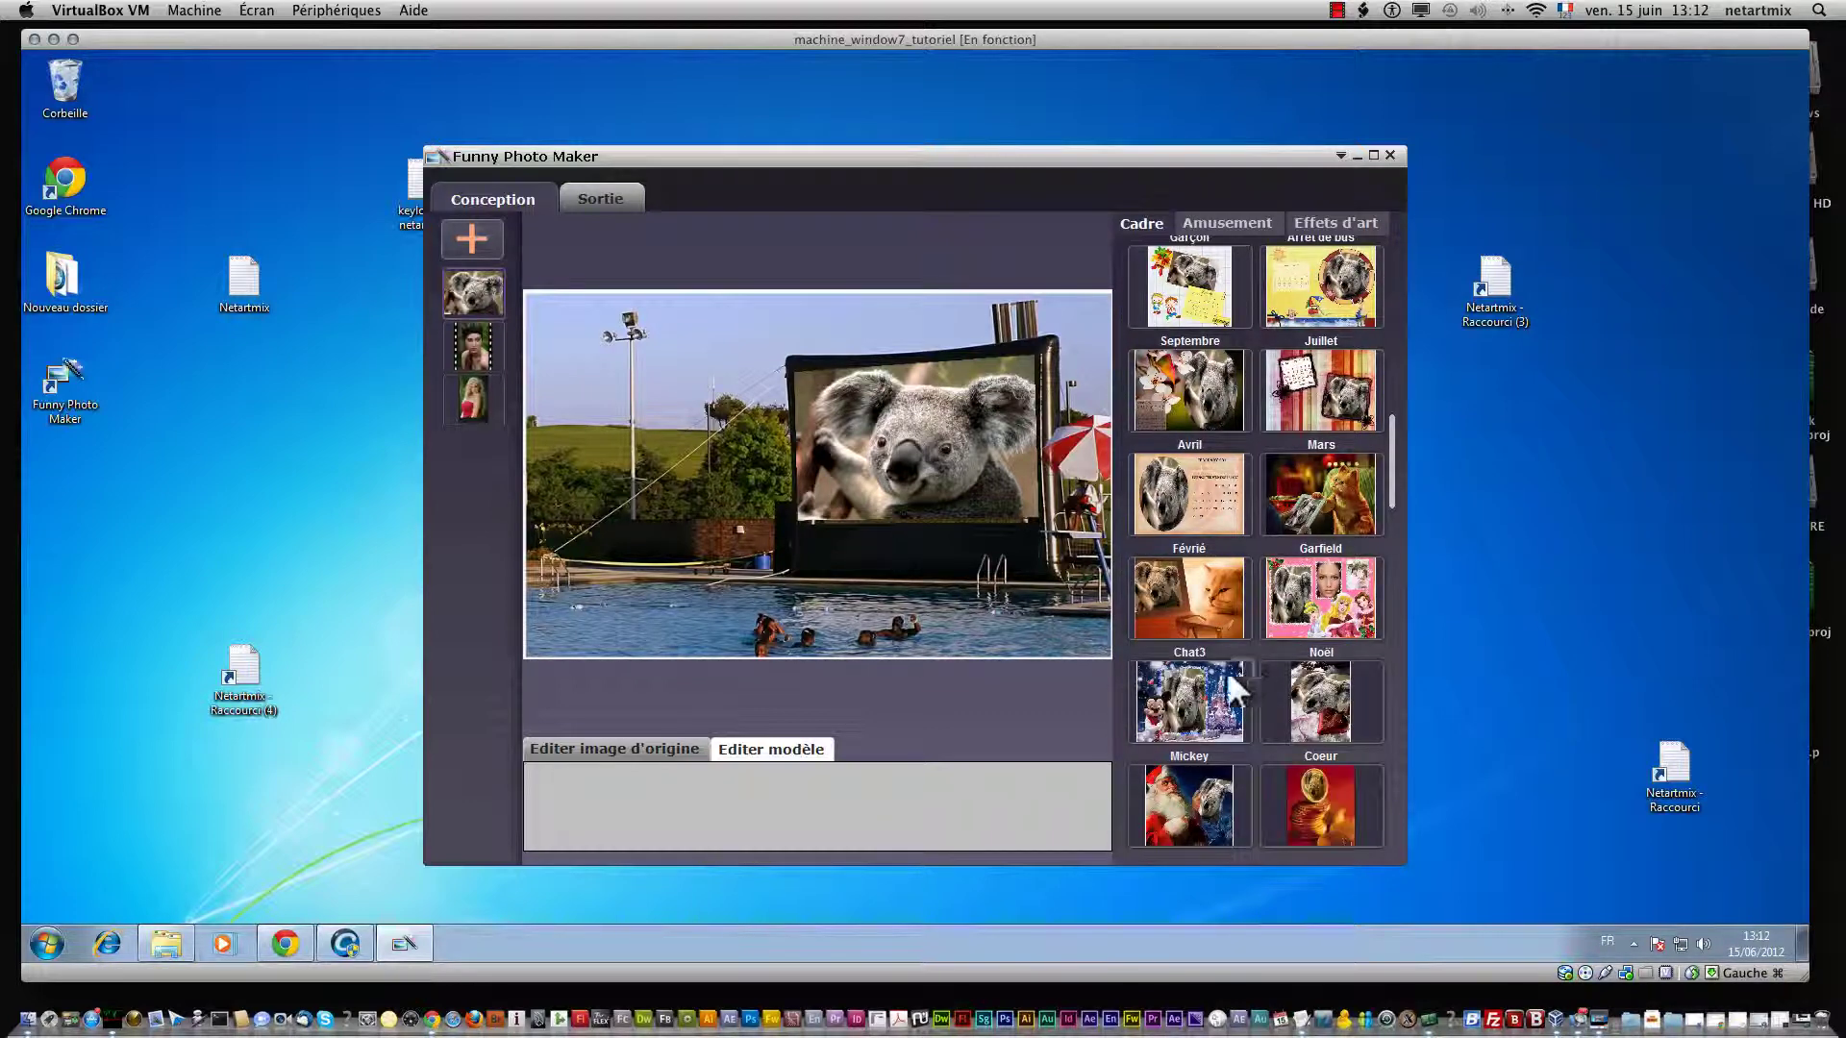
pyautogui.click(1226, 669)
pyautogui.scroll(-3, 1272, 567)
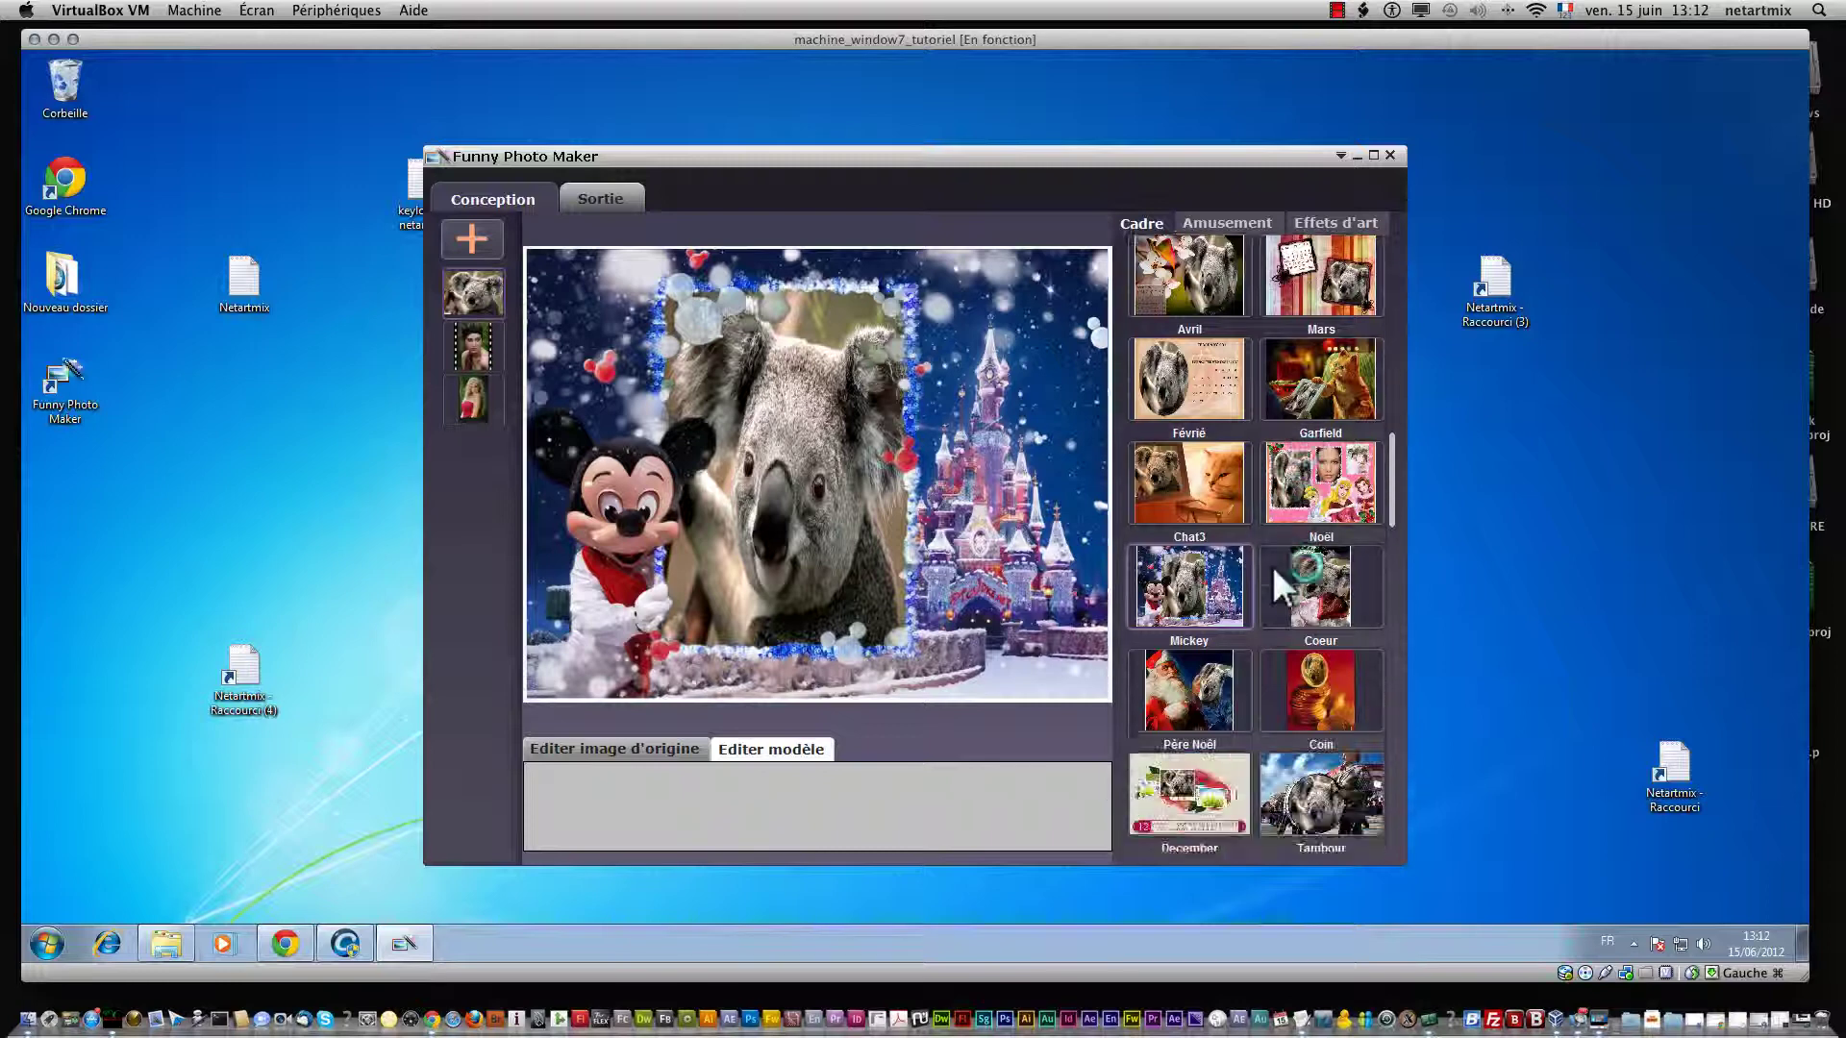
# - Preview the koala in the Verre frame
pyautogui.scroll(-10, 1272, 568)
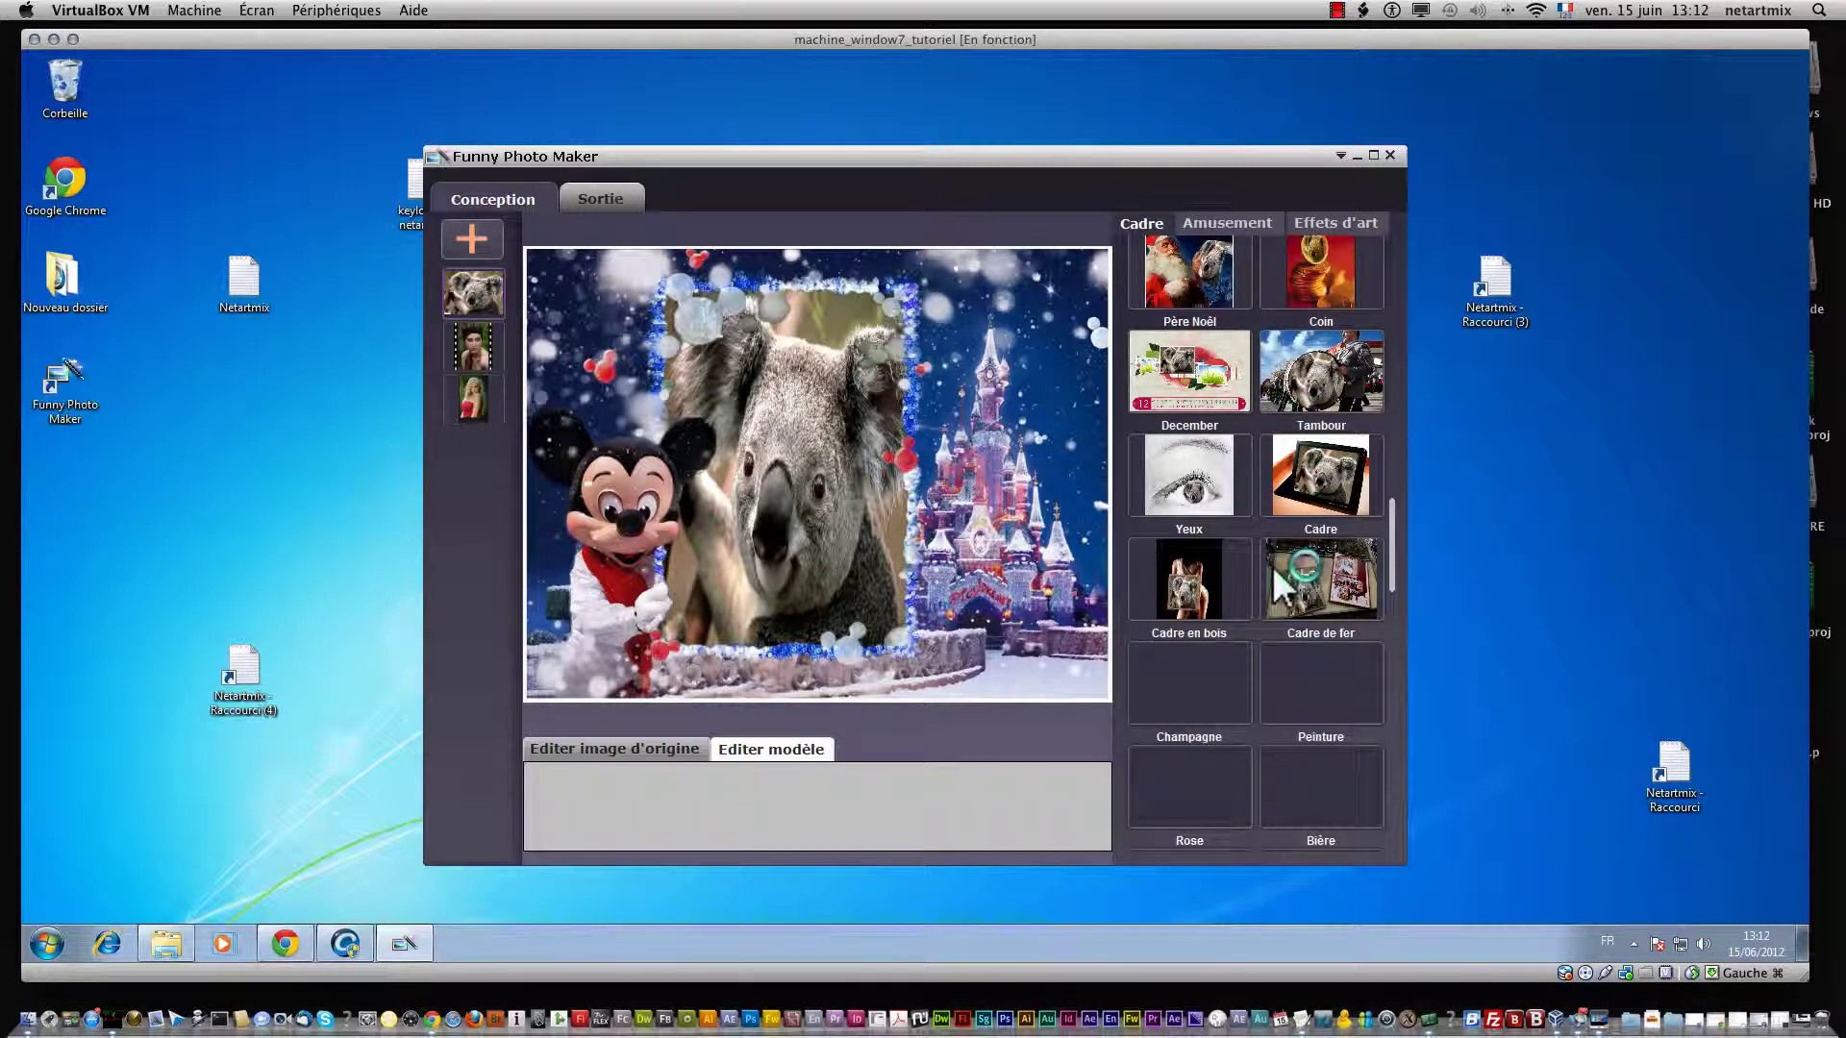
pyautogui.scroll(-8, 1272, 566)
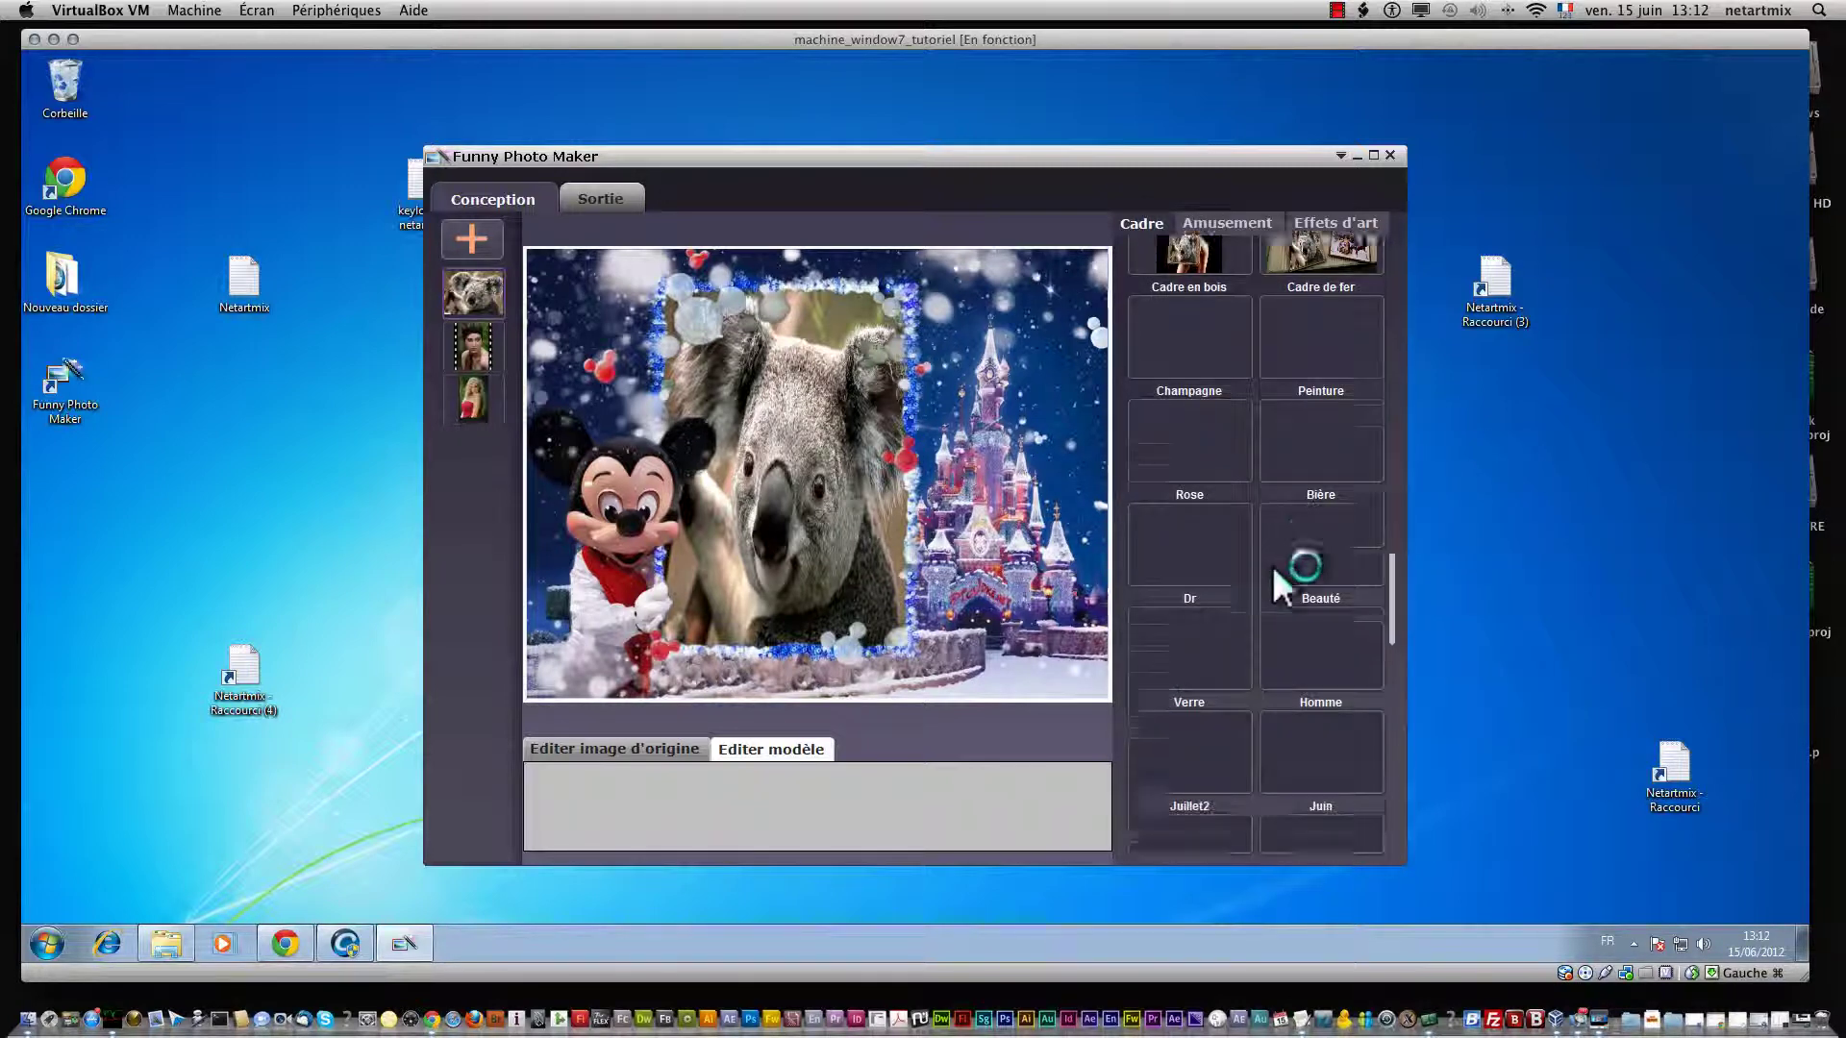
pyautogui.scroll(-1, 1272, 565)
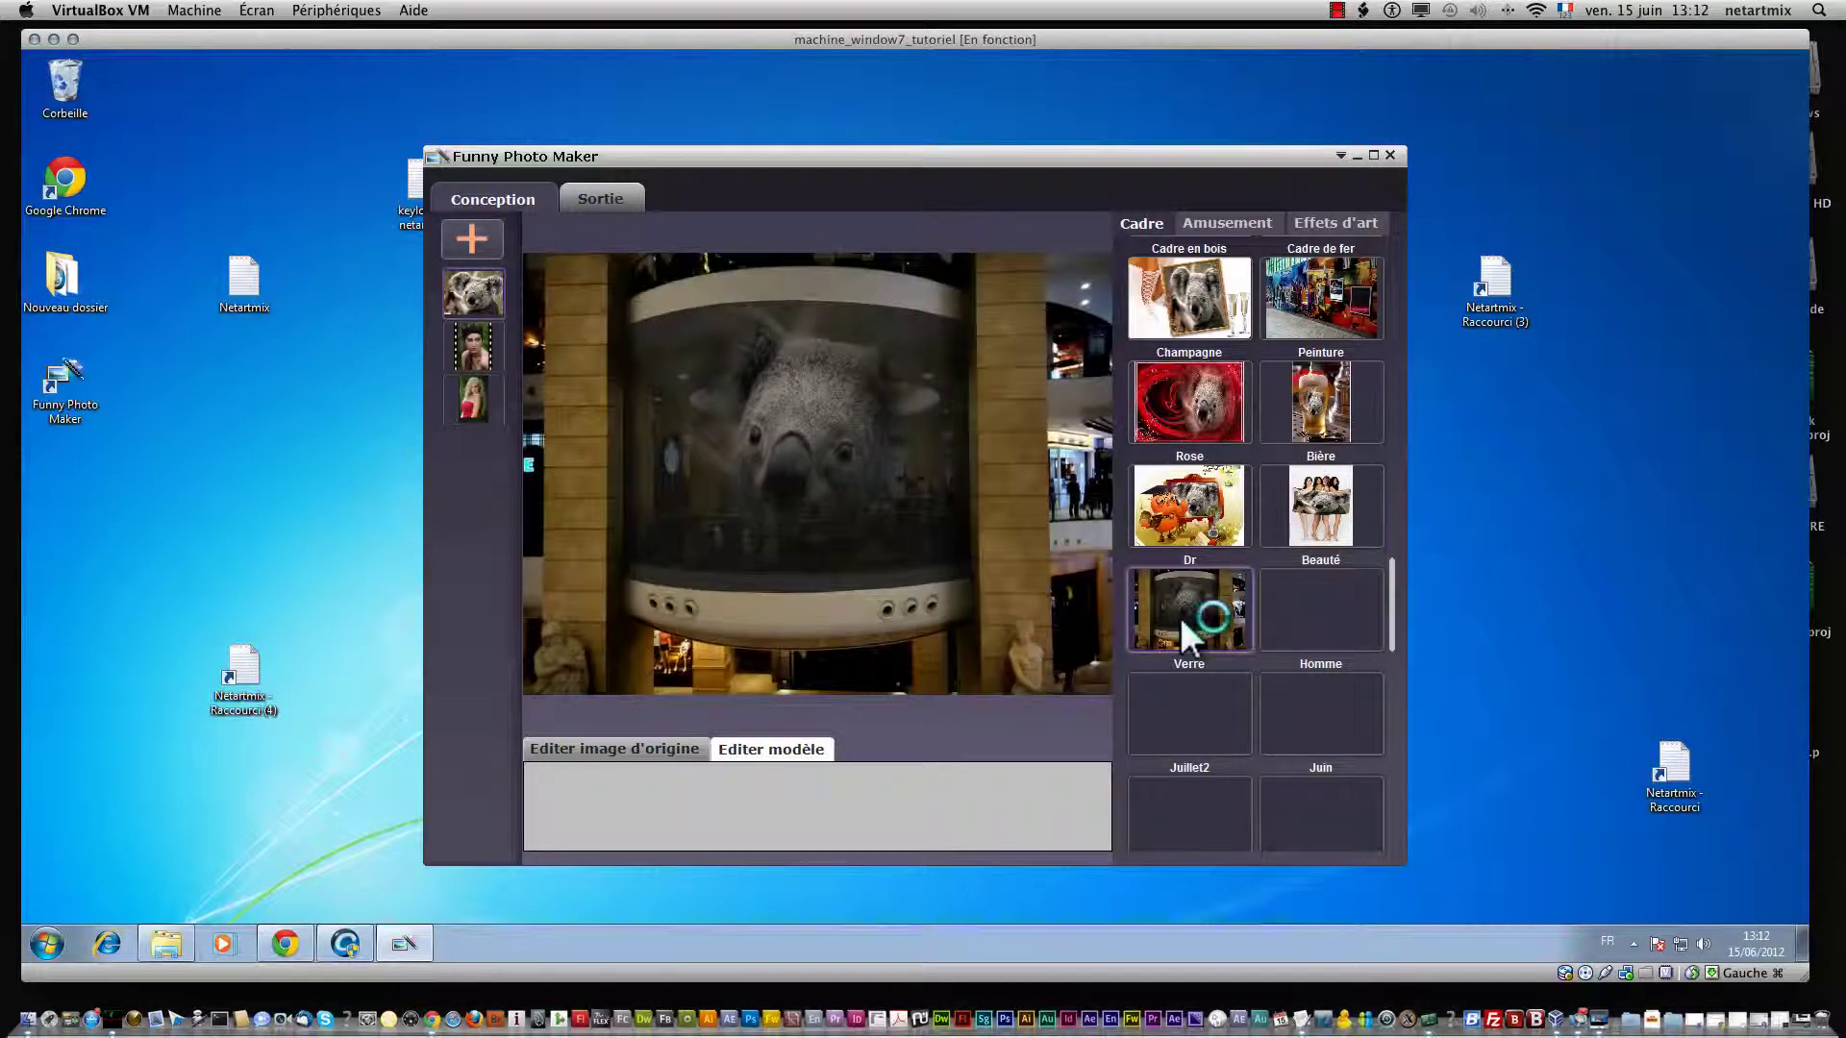
# - Preview the koala on the banknote frames 10 dollars US 1, 10 dollars US, Dix mille dollars US, 2 dollars US and 100 dollars US
pyautogui.scroll(-3, 1180, 616)
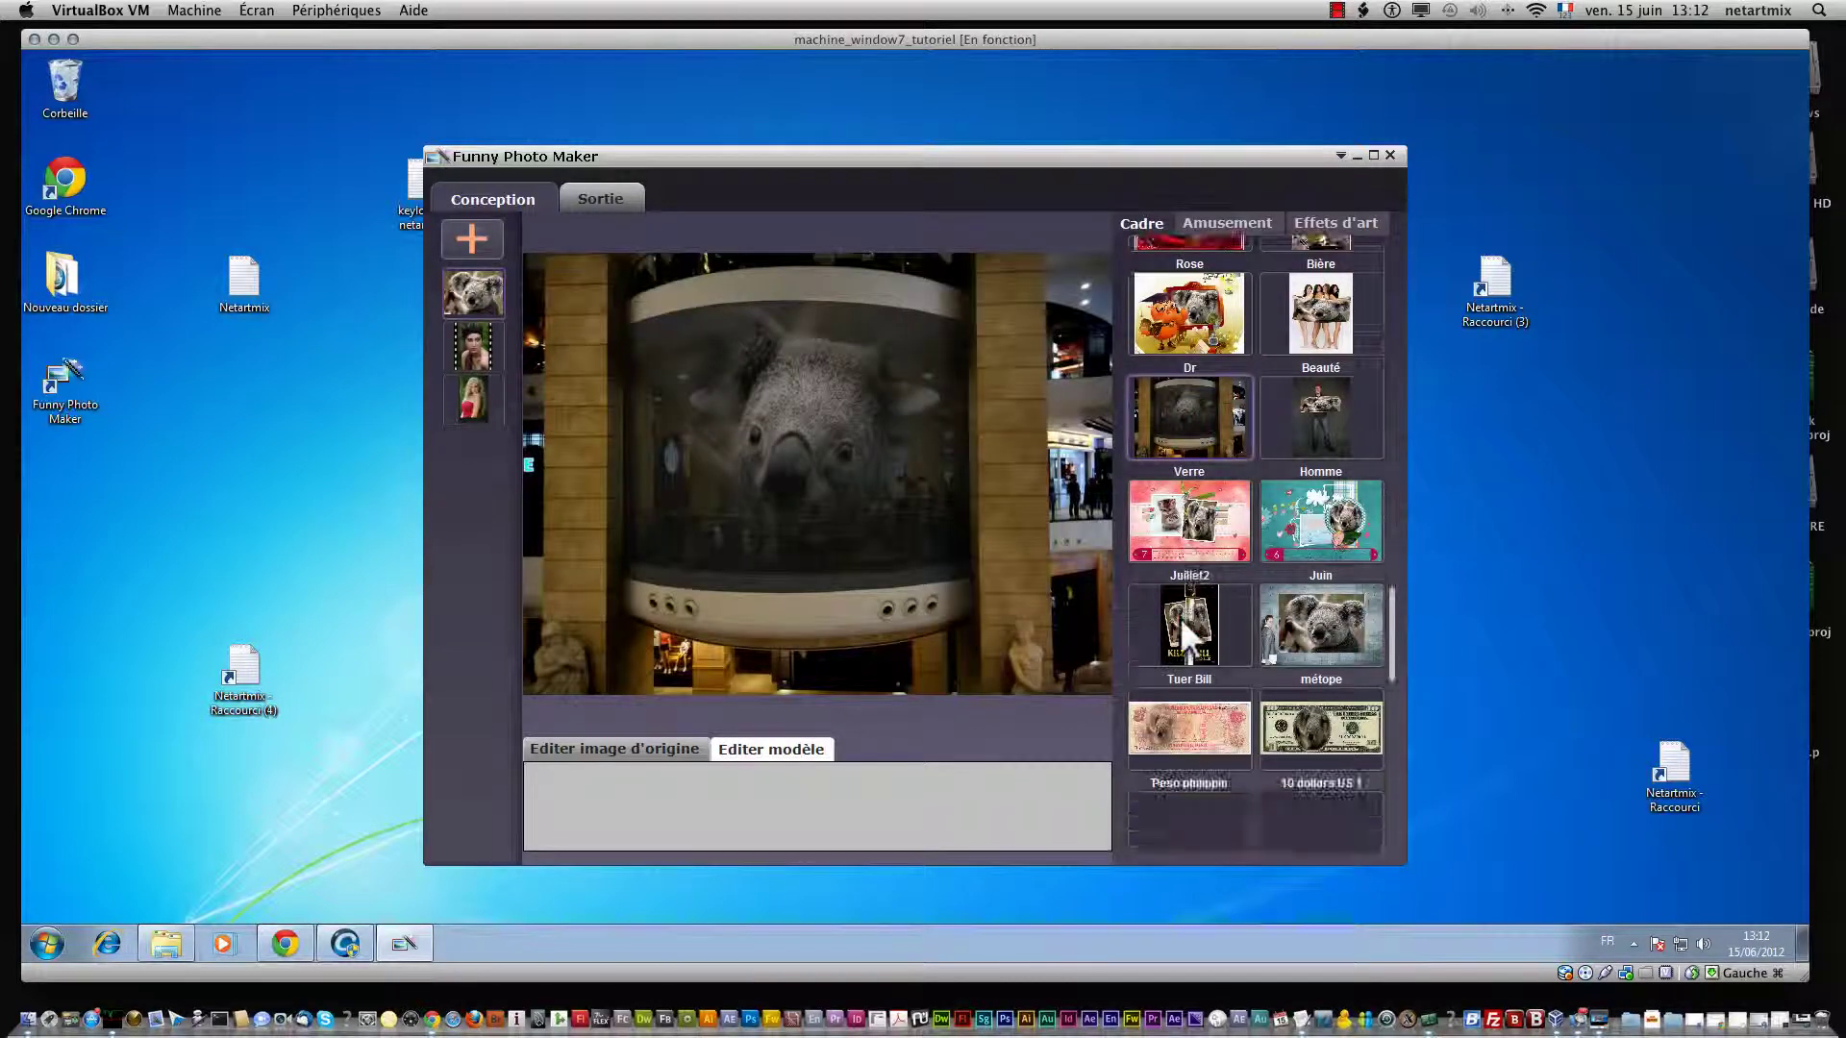
pyautogui.click(1354, 650)
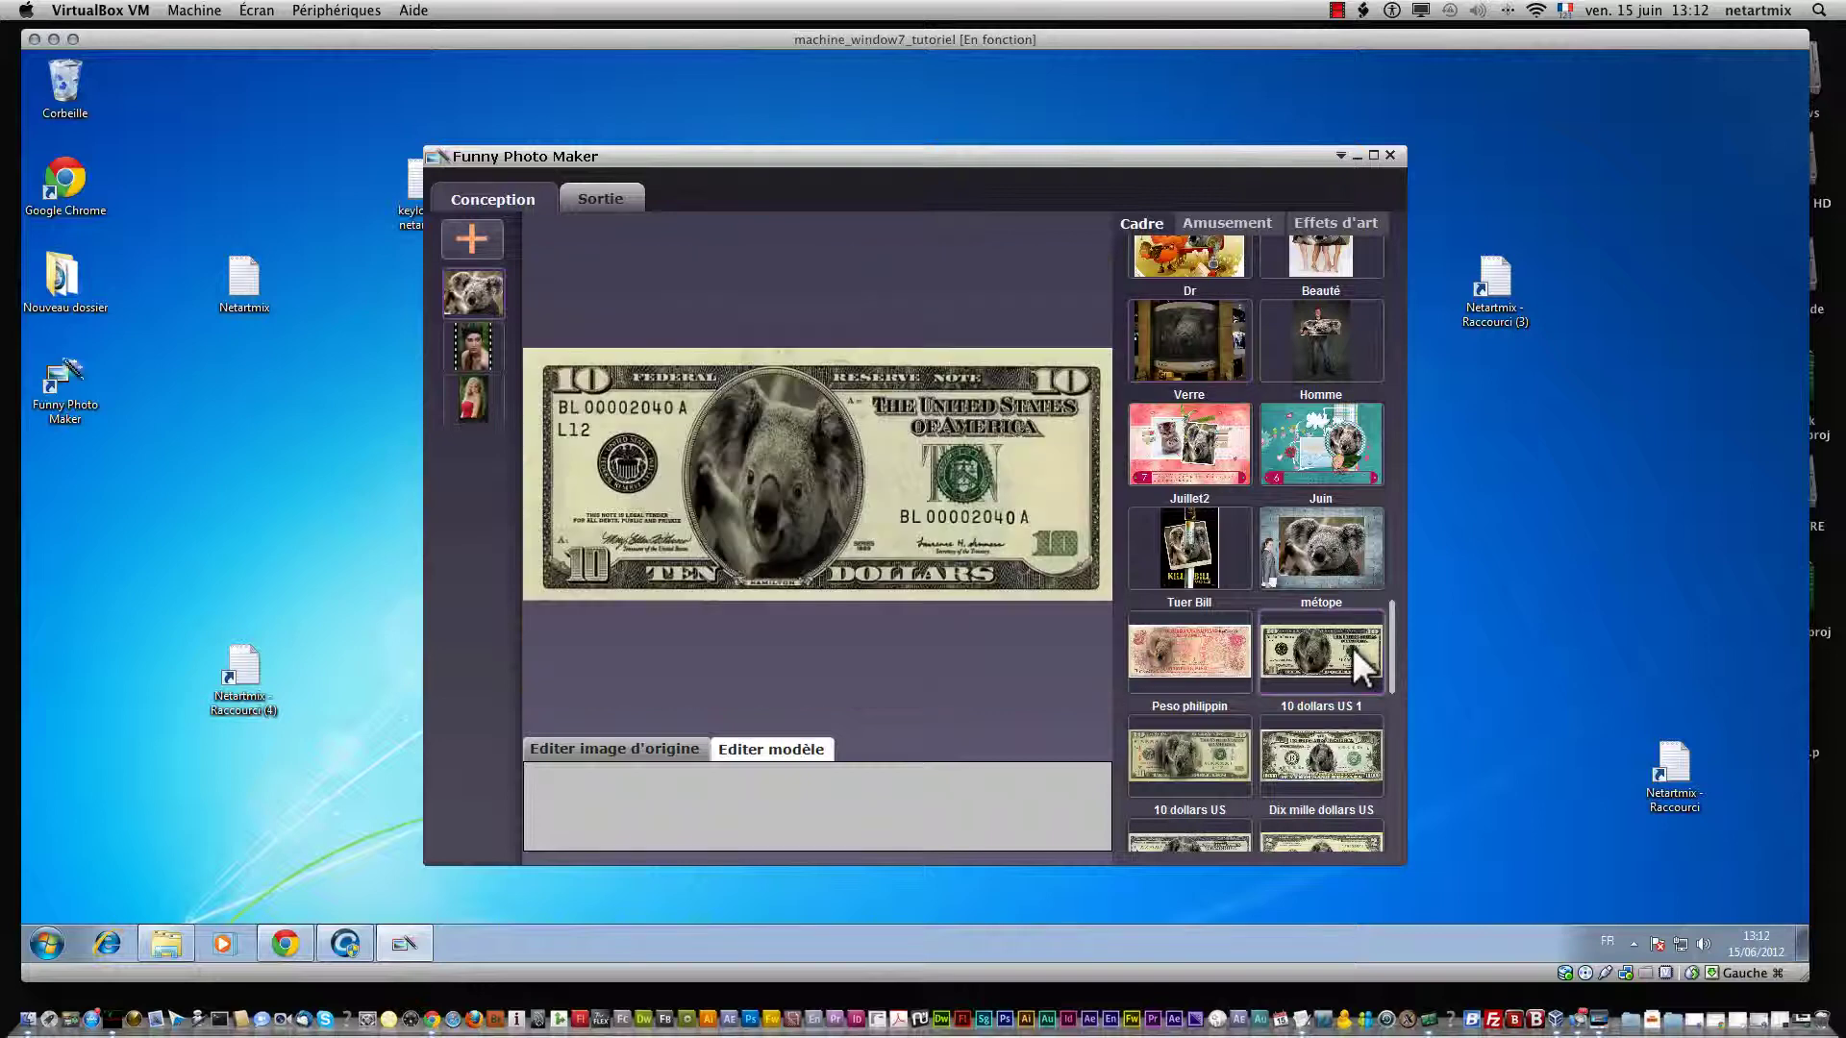
pyautogui.scroll(-3, 1354, 650)
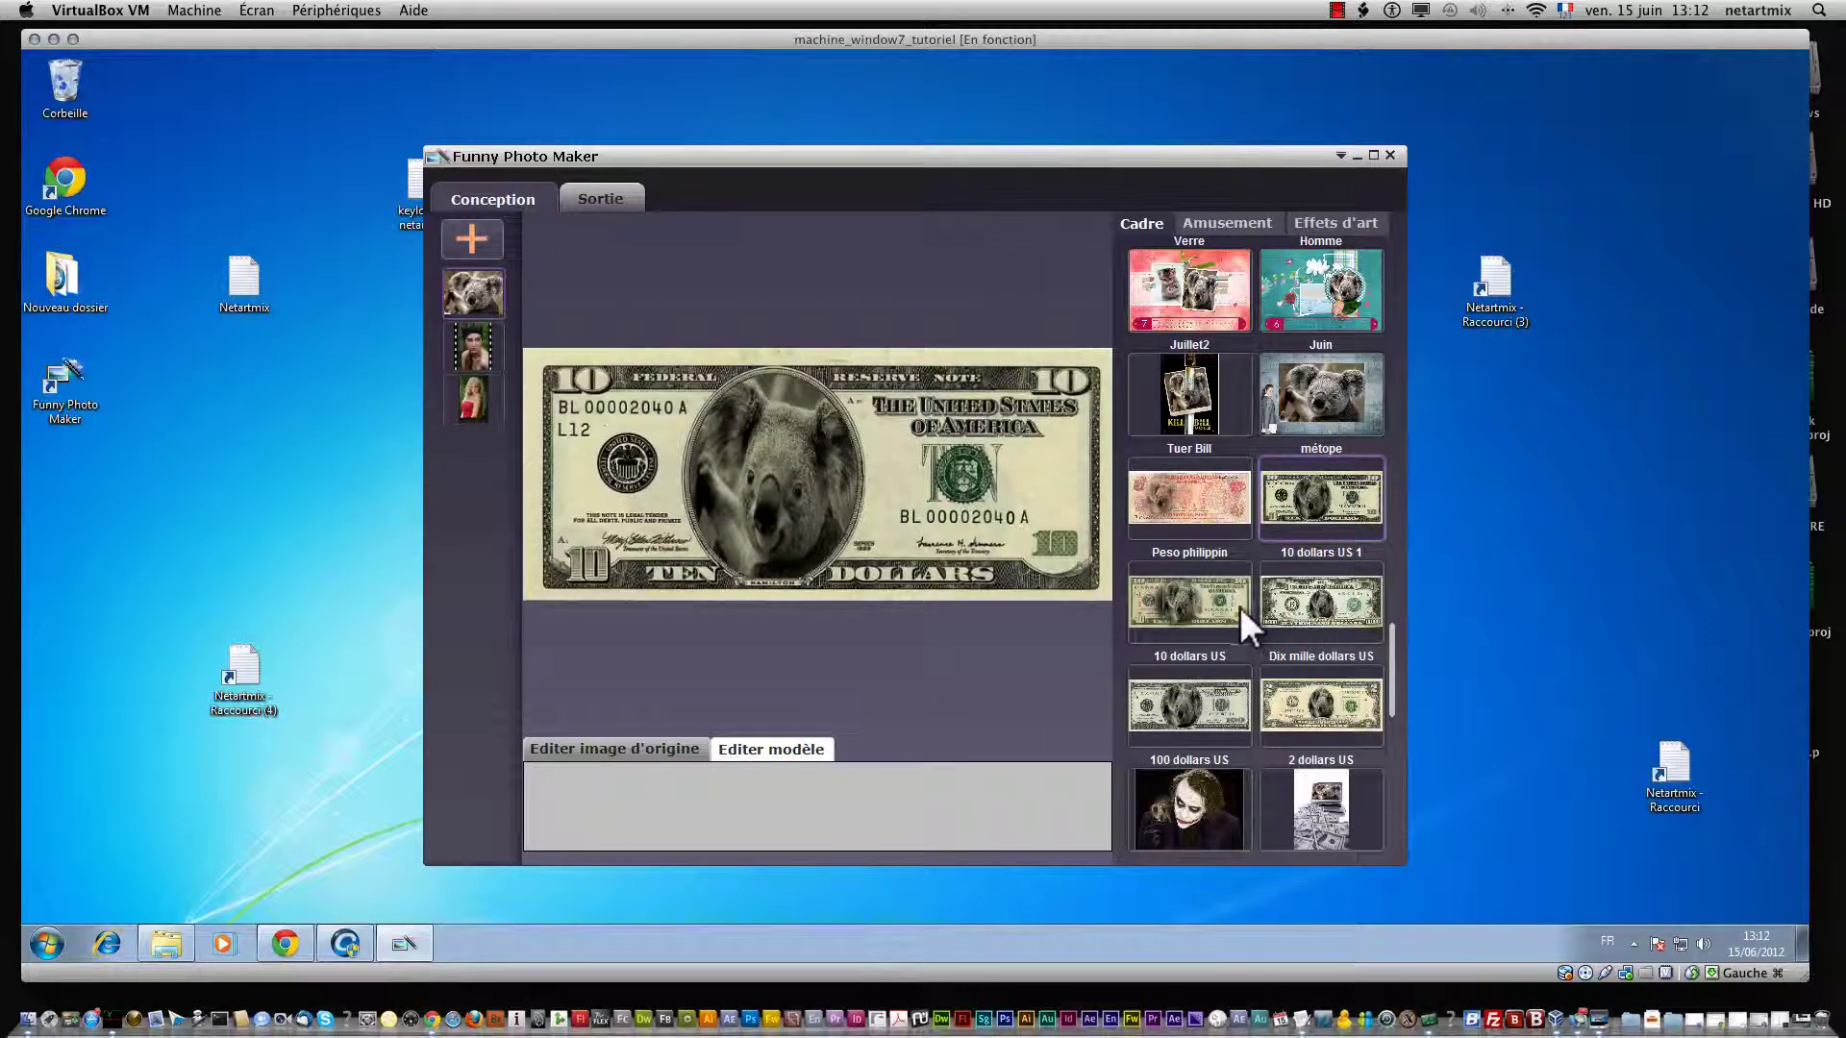
pyautogui.click(1240, 610)
pyautogui.click(1321, 600)
pyautogui.click(1325, 696)
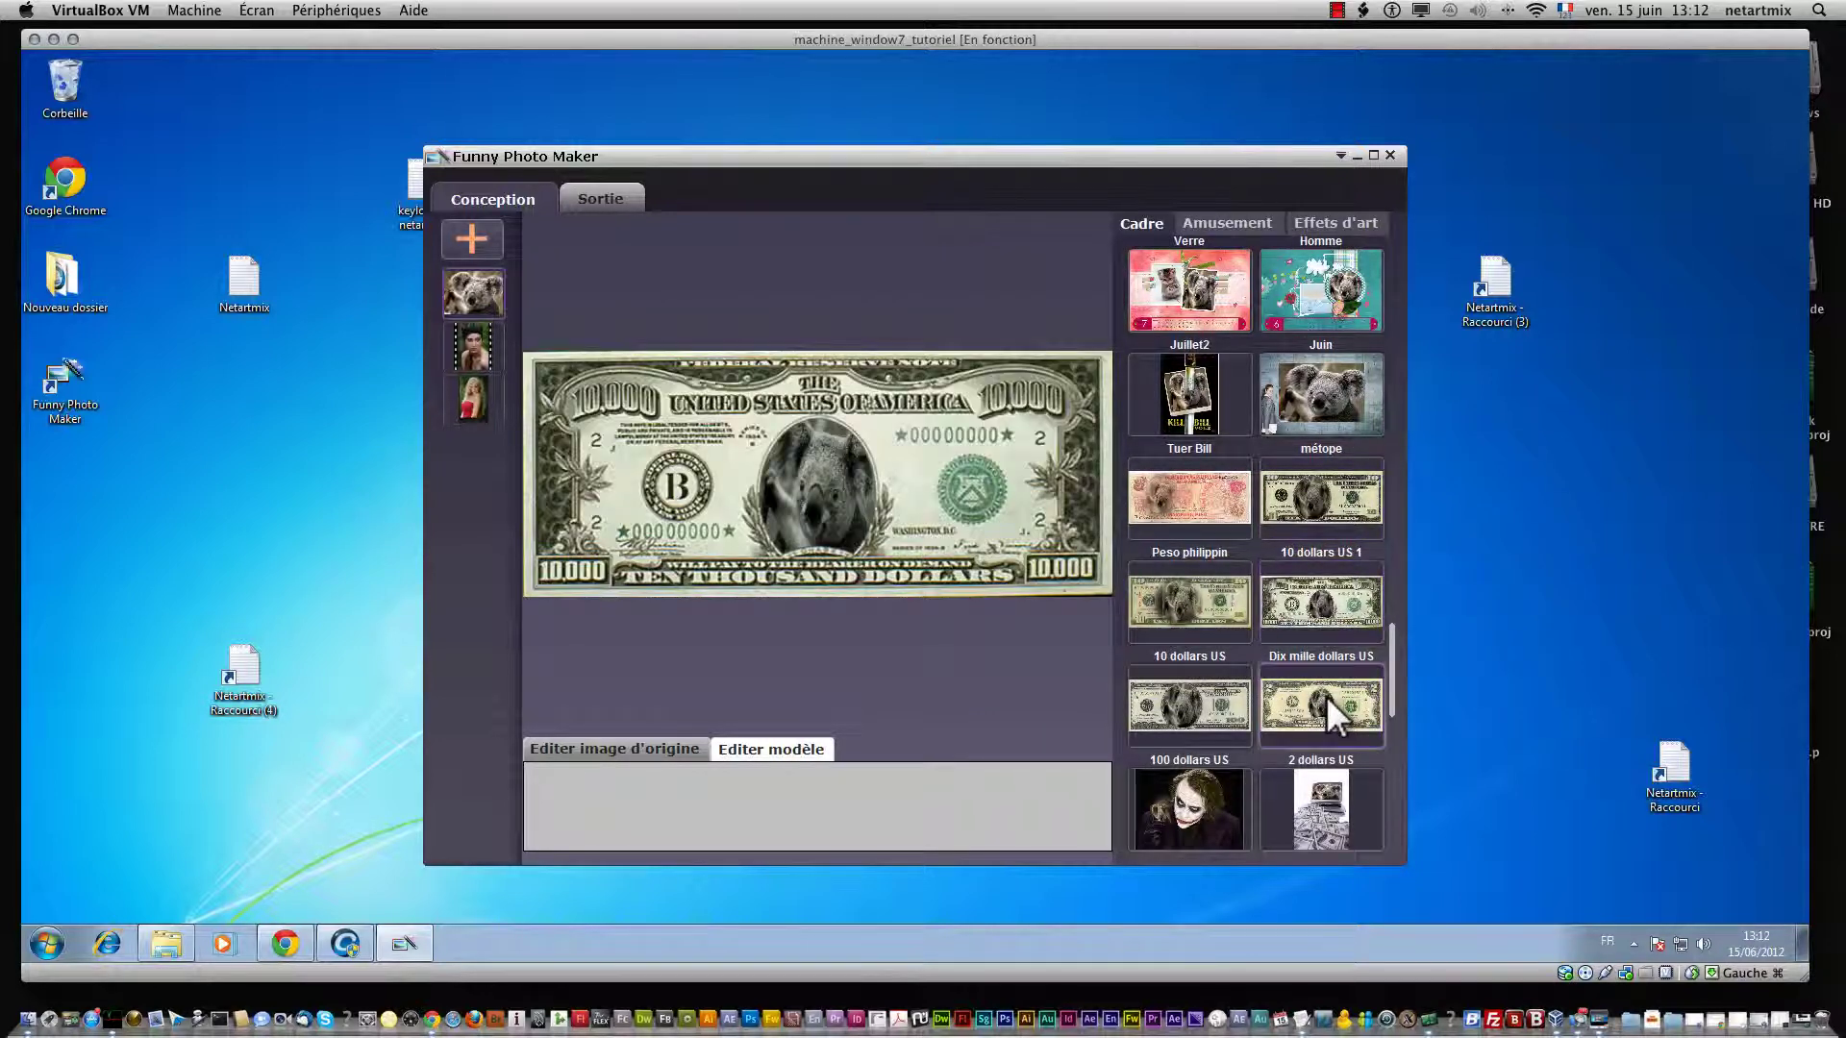
pyautogui.click(1226, 697)
# - Browse the remaining Cadre frames to the end of the collection and open the Amusement templates for the koala
pyautogui.scroll(-6, 1365, 654)
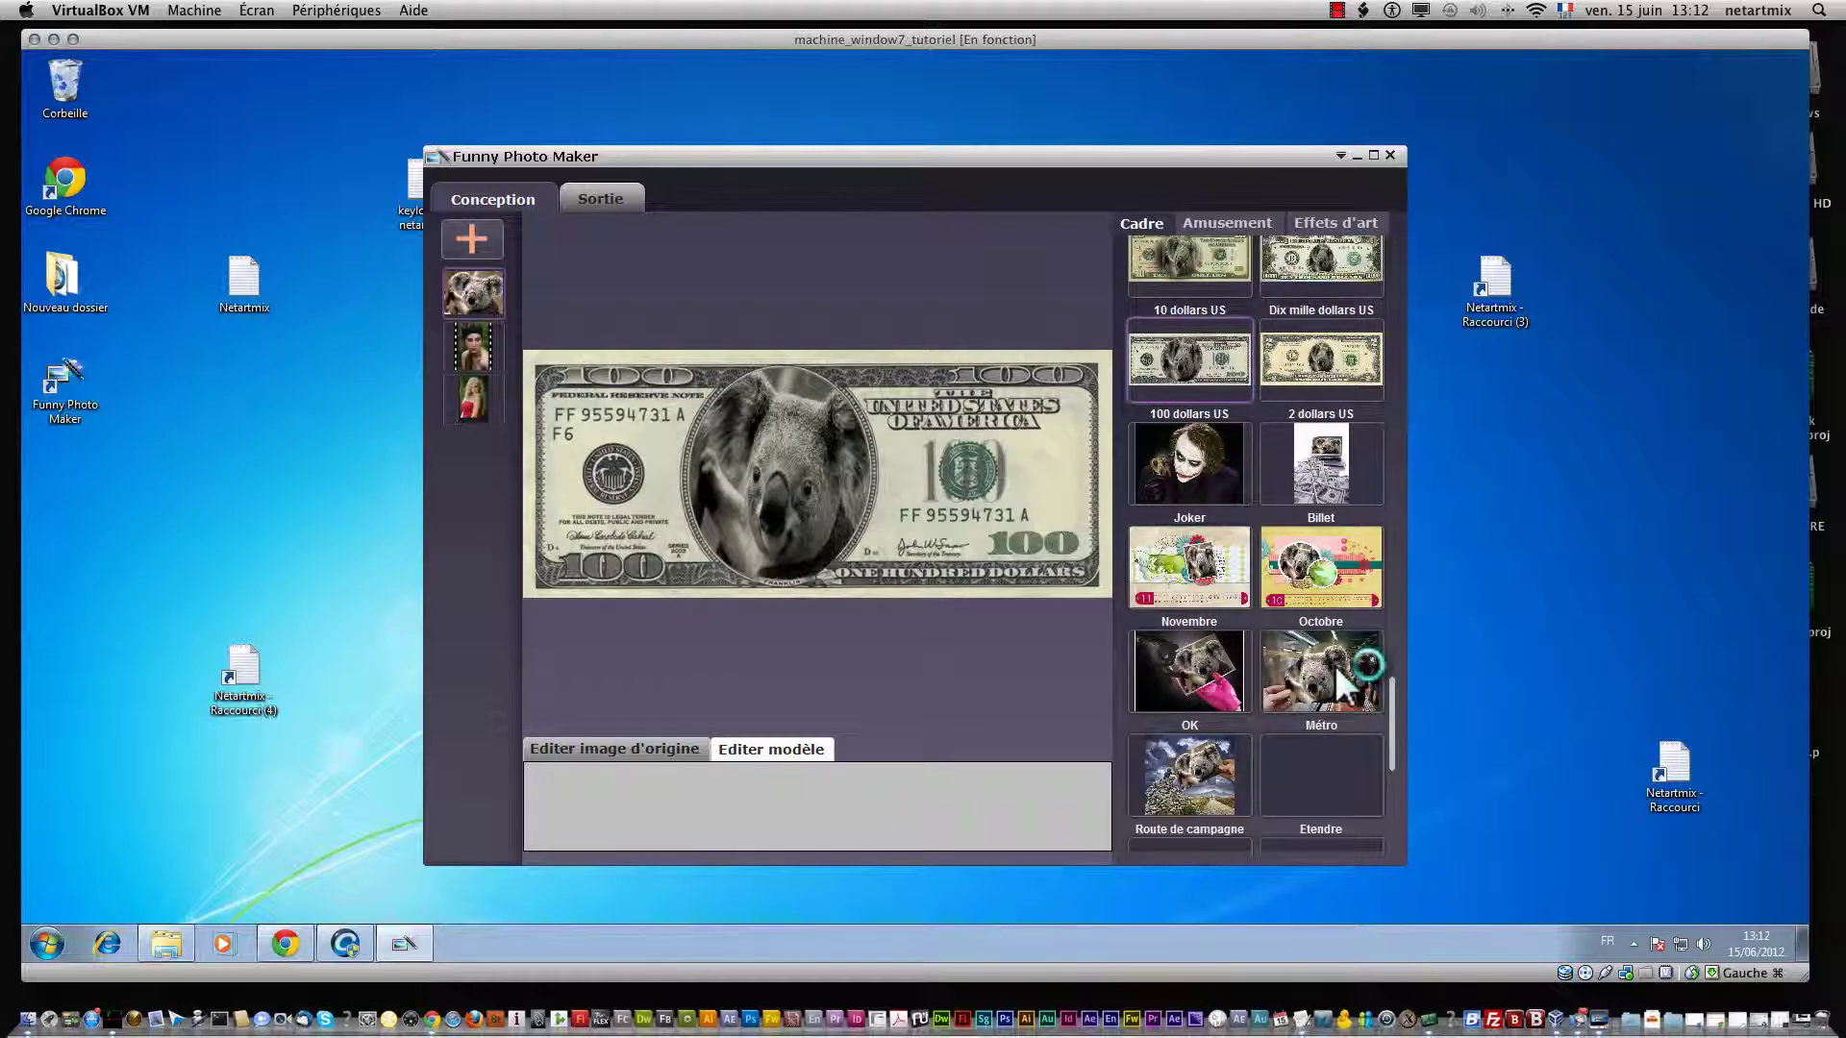
pyautogui.scroll(-4, 1339, 673)
pyautogui.scroll(-4, 1336, 670)
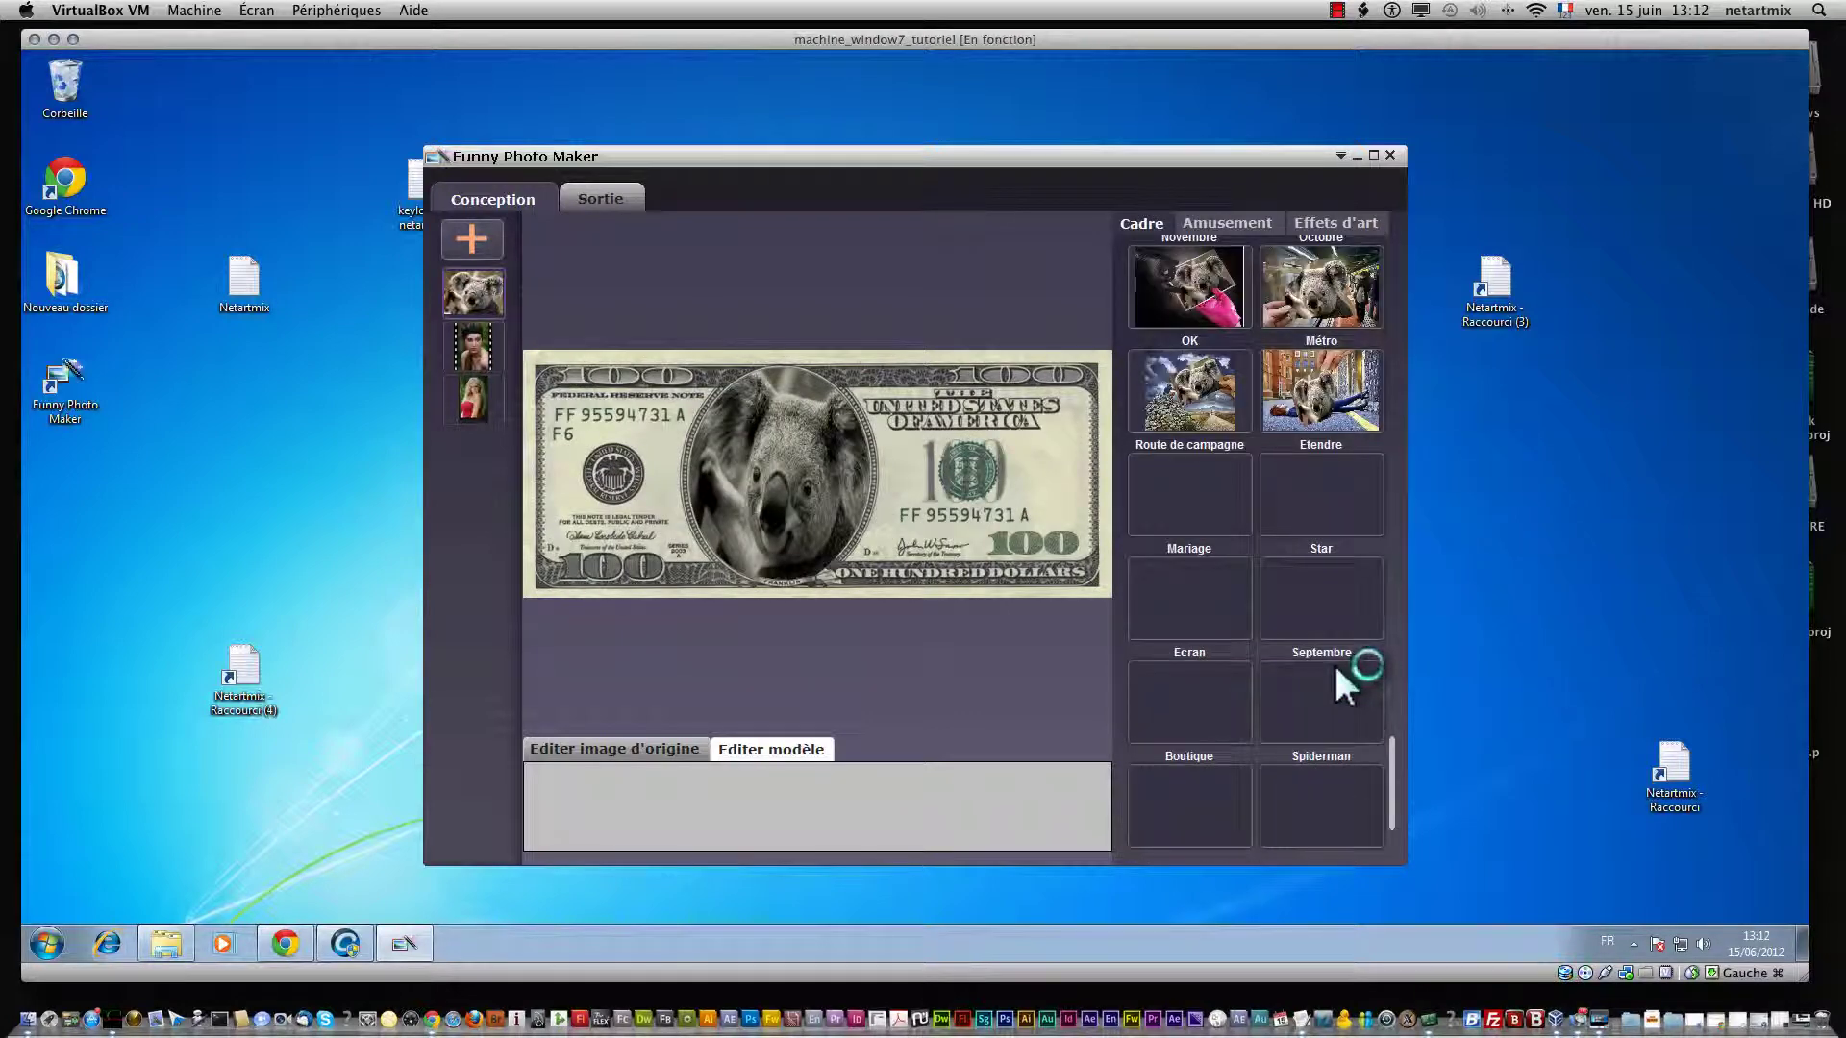
pyautogui.scroll(-2, 1341, 590)
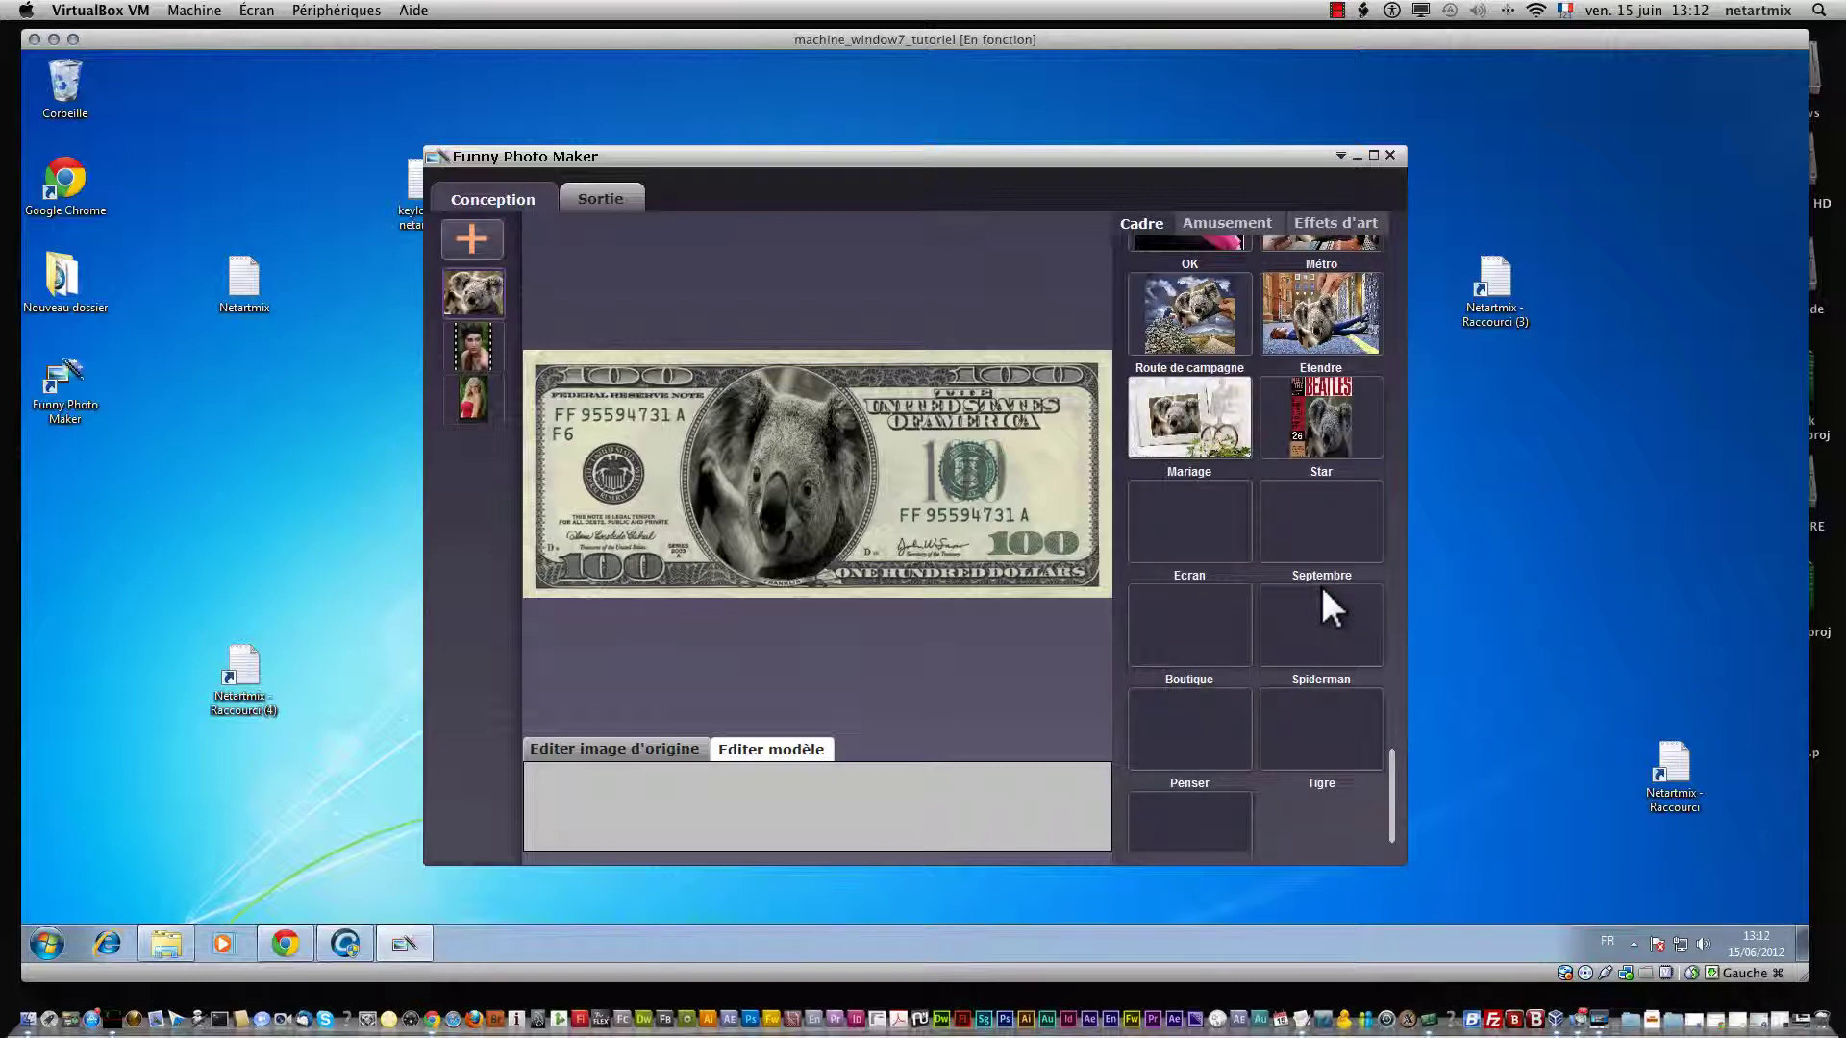
pyautogui.click(1248, 217)
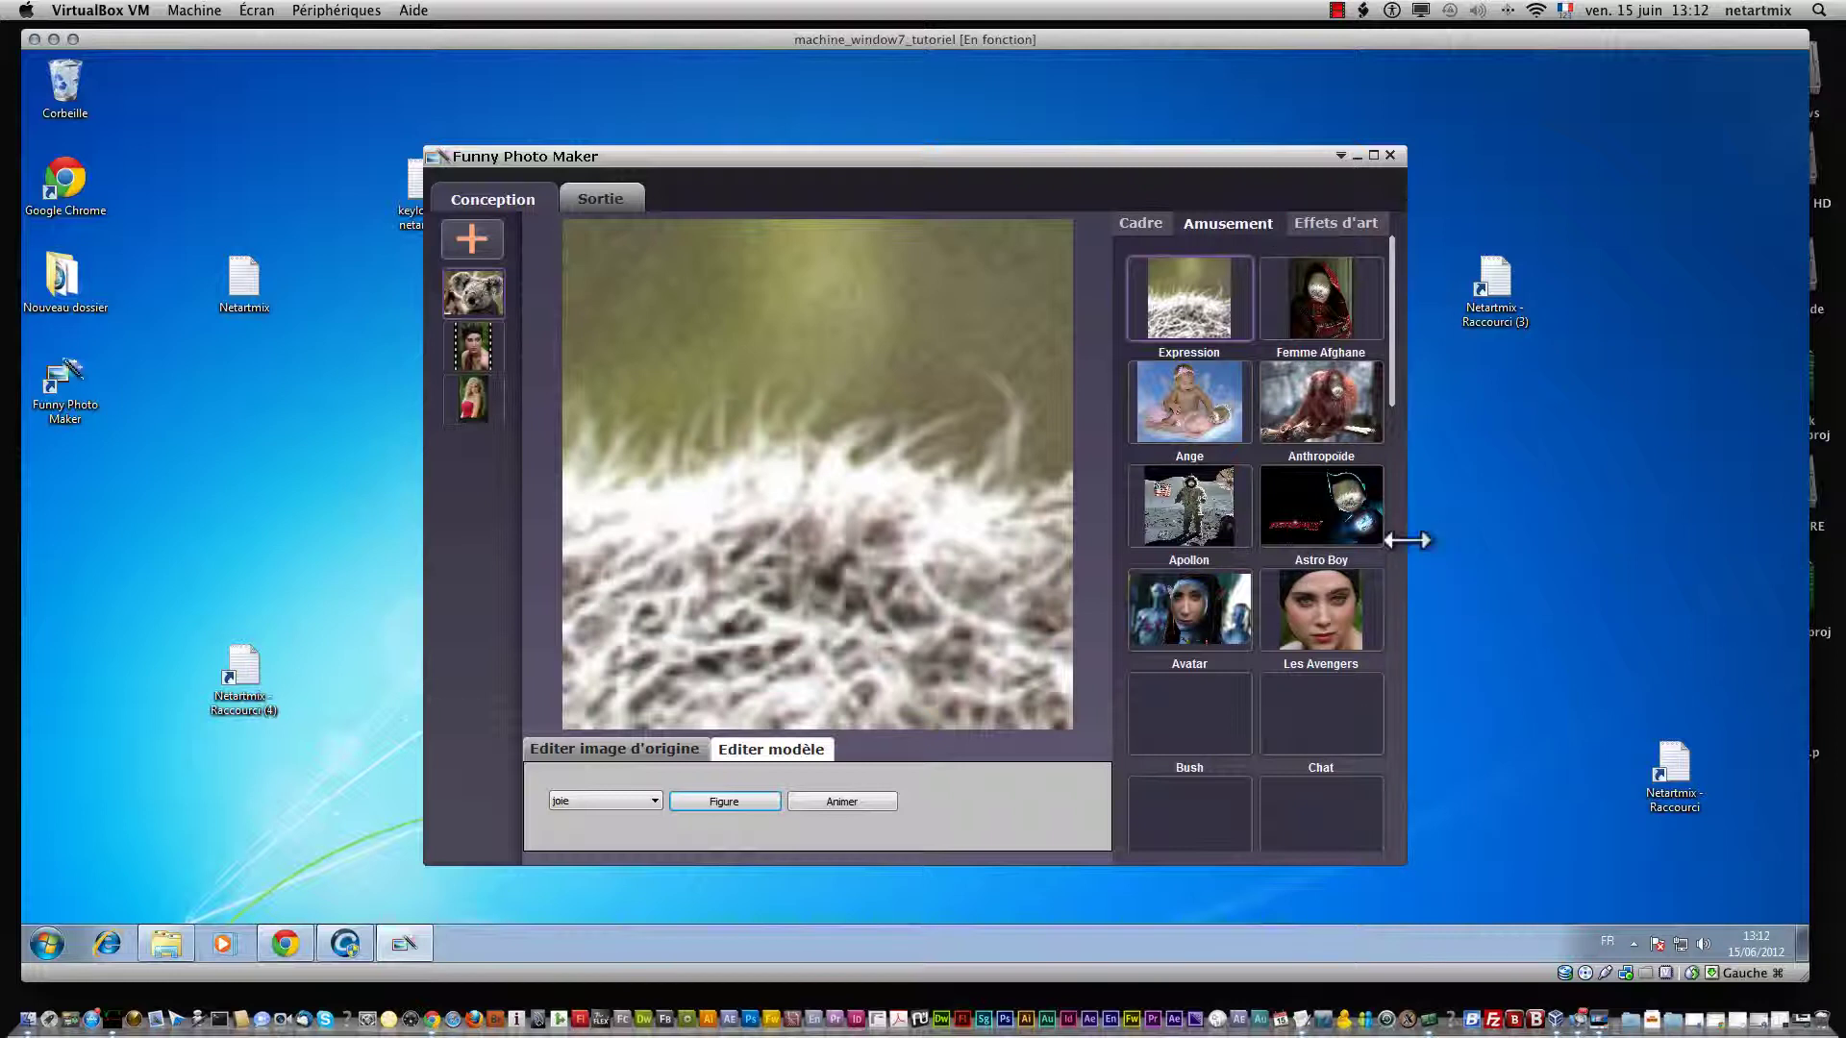
# - Preview the koala in the Ange, Anthropoide and Apollon templates of the Amusement collection
pyautogui.click(1165, 389)
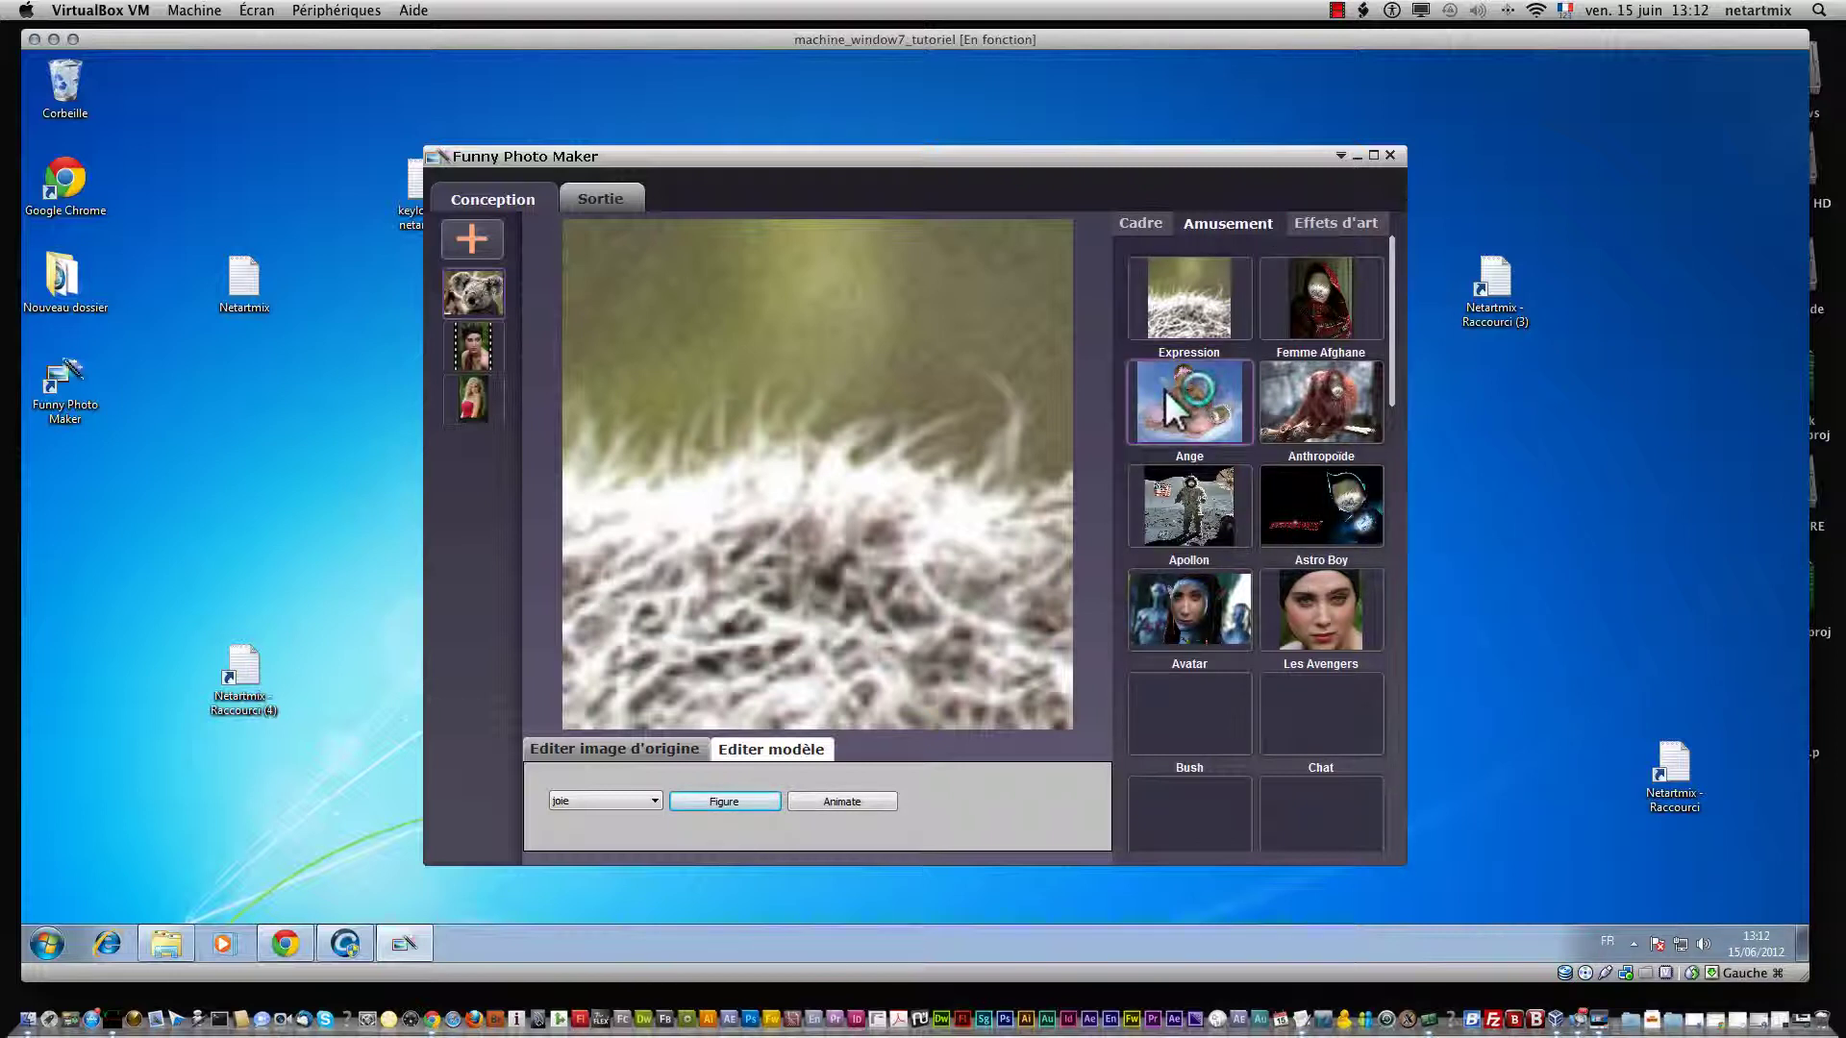
pyautogui.click(1335, 402)
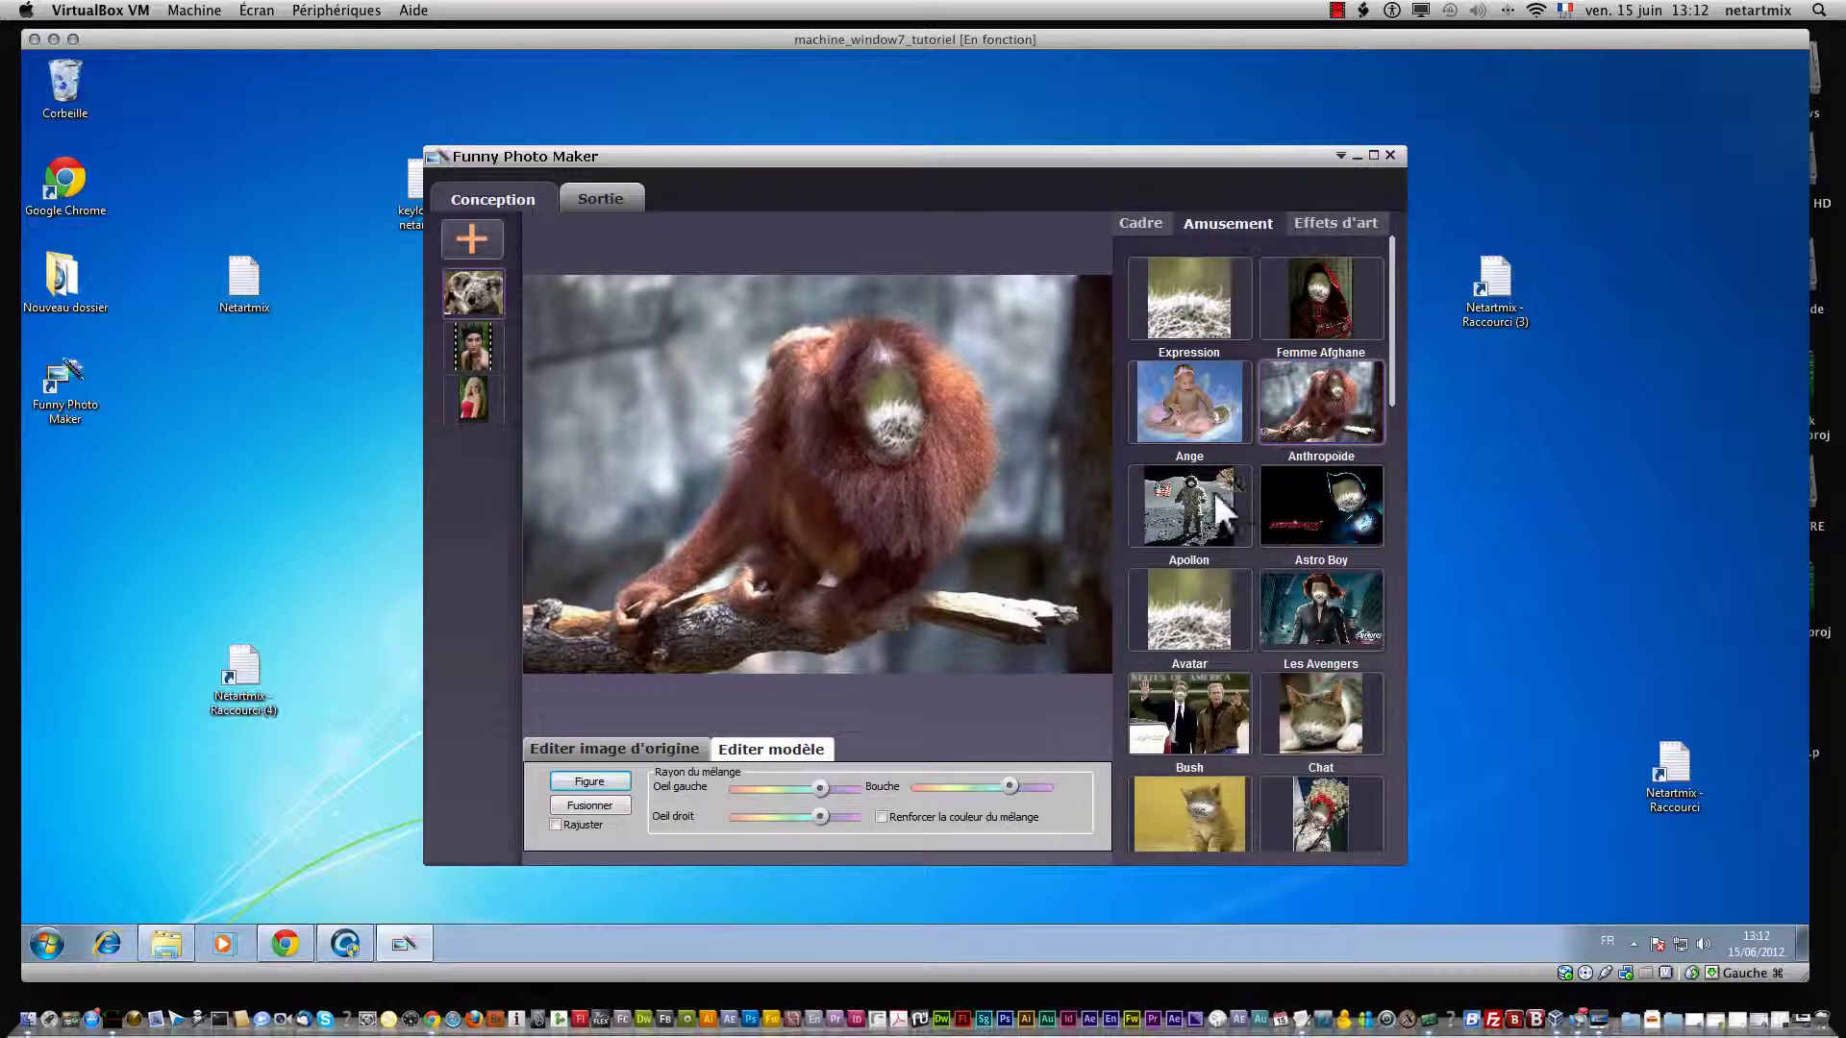
pyautogui.click(1188, 502)
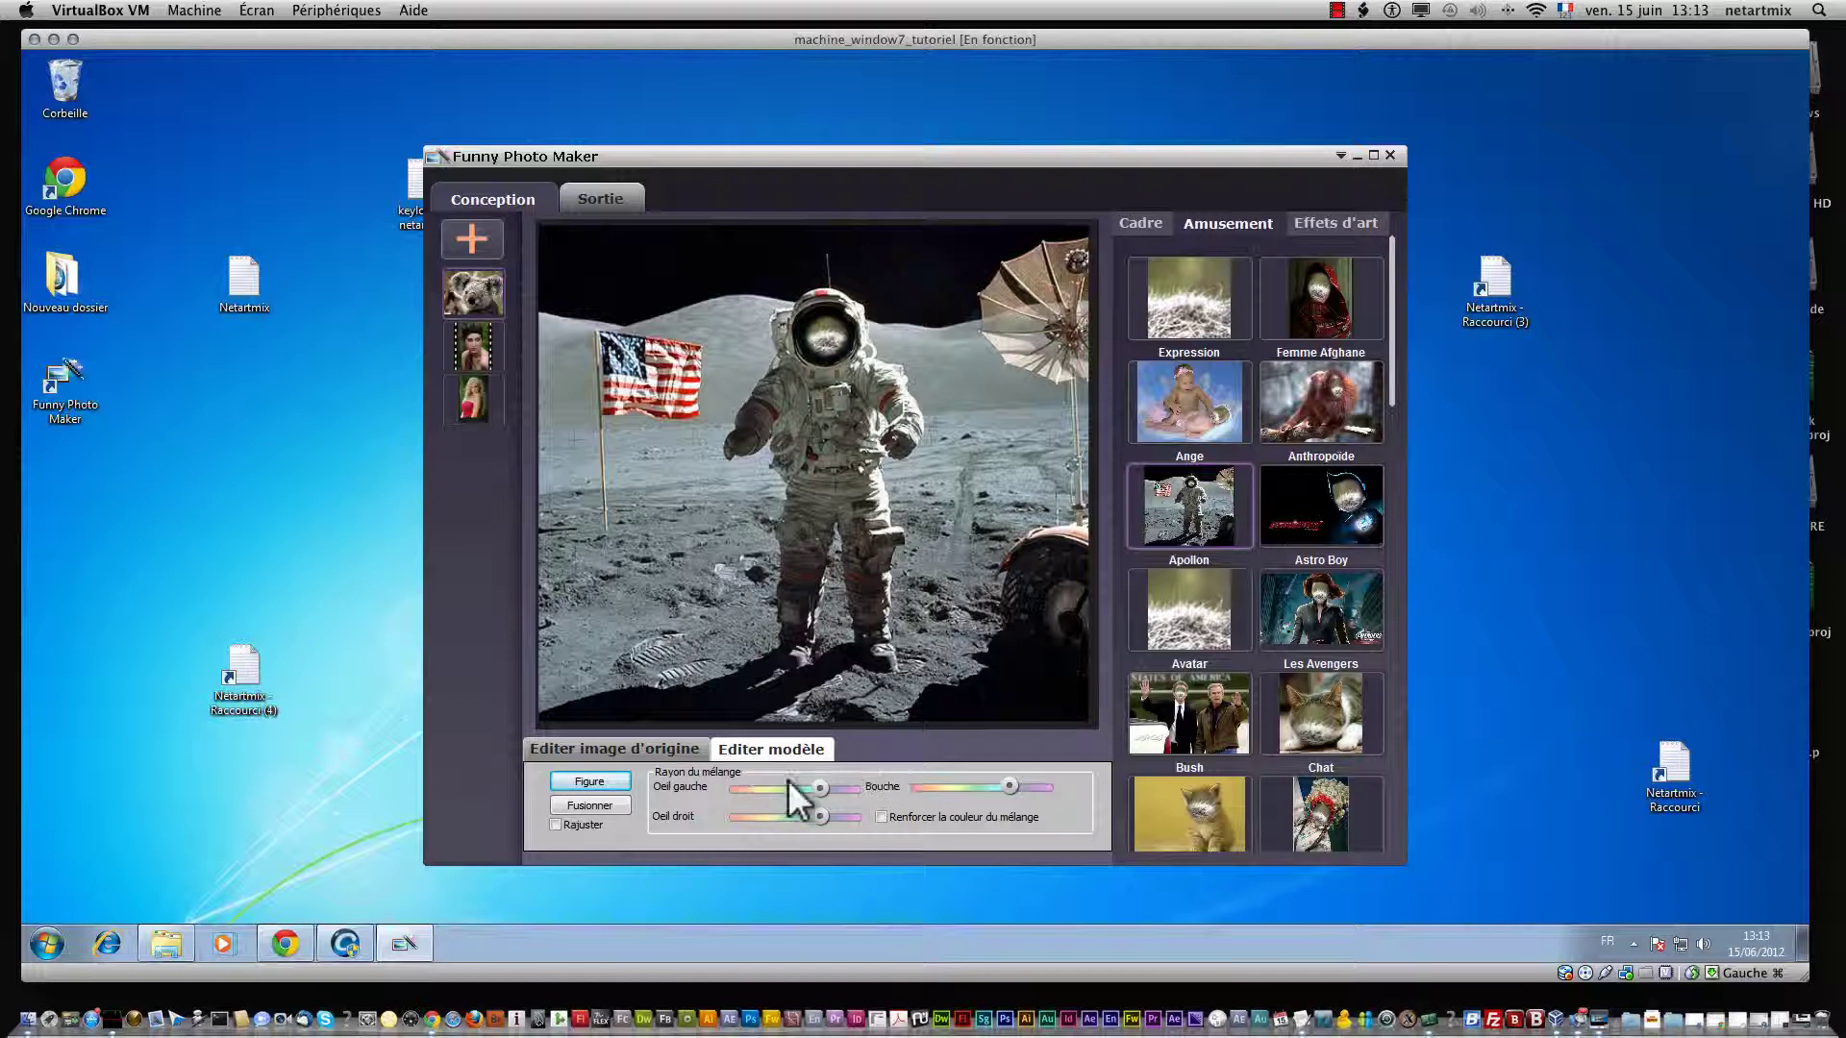
# - Reduce the Oeil gauche and Bouche blend radius on the Apollon template and blend the koala into it with Fusionner
pyautogui.moveTo(799, 789); pyautogui.dragTo(759, 786)
pyautogui.click(600, 781)
pyautogui.scroll(-5, 1250, 623)
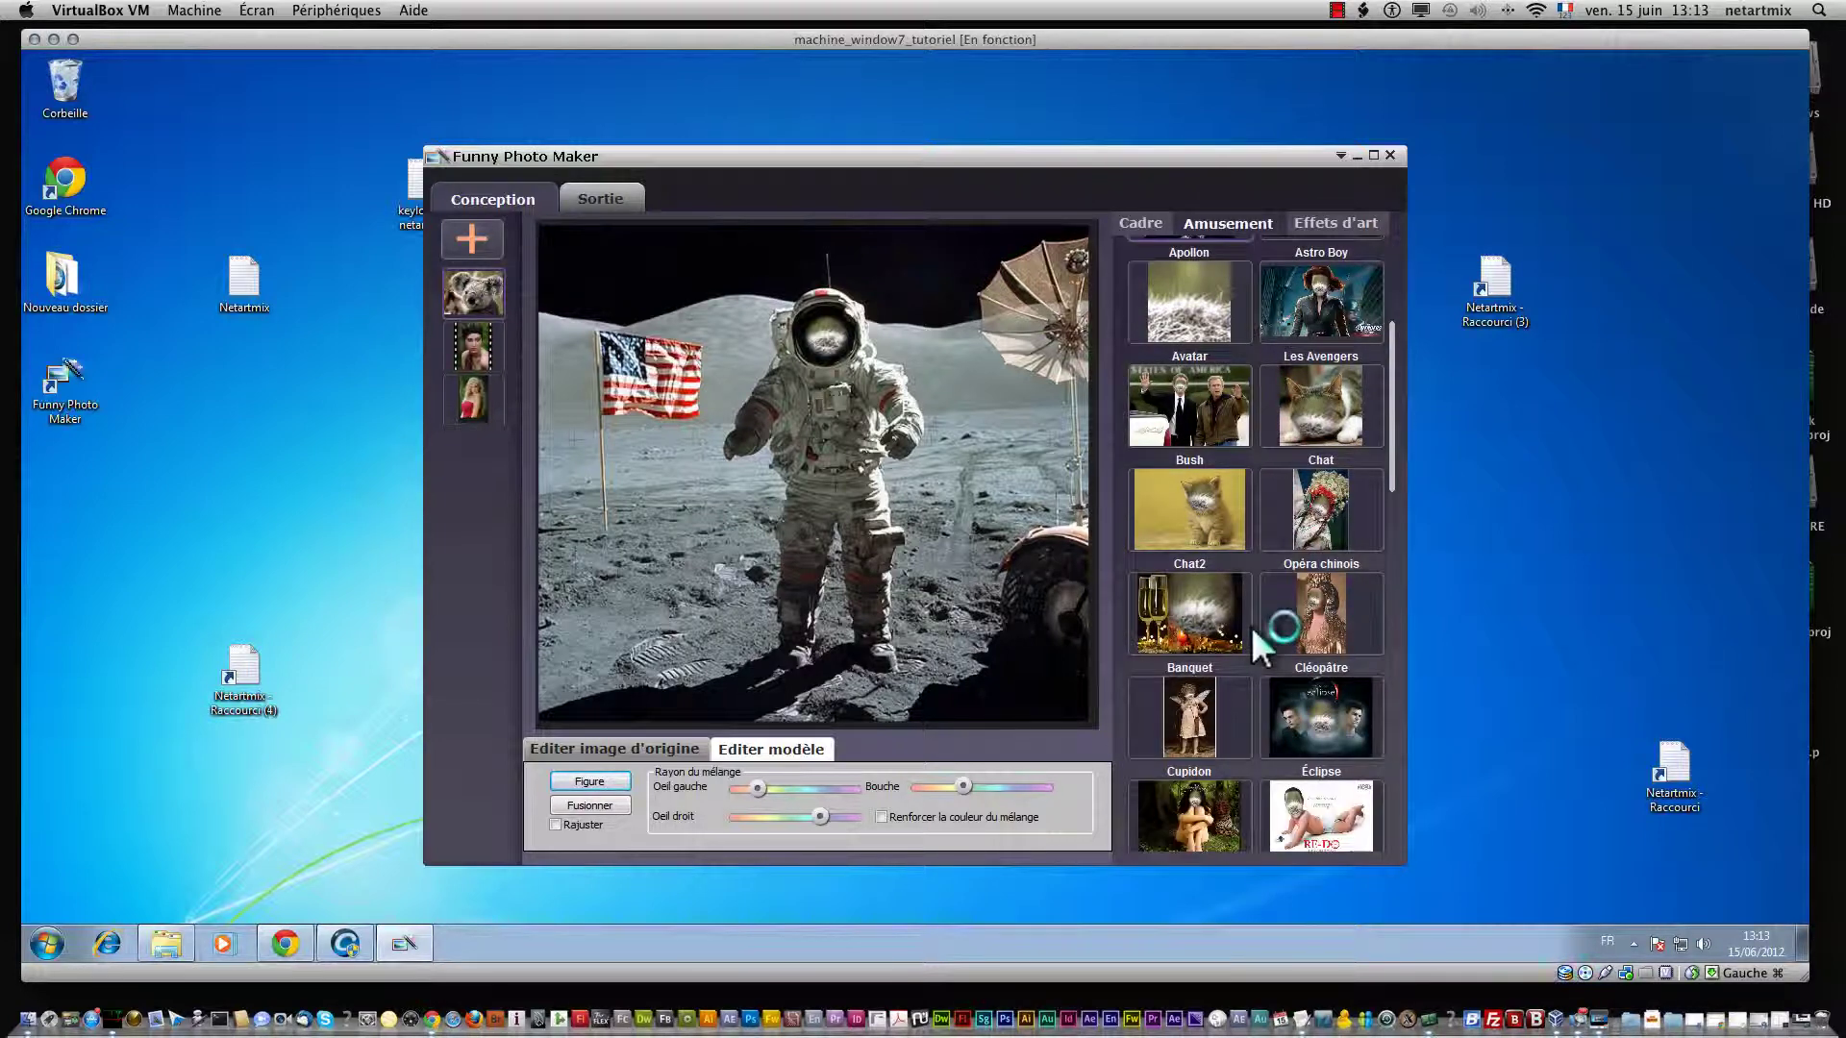
pyautogui.scroll(-8, 1250, 623)
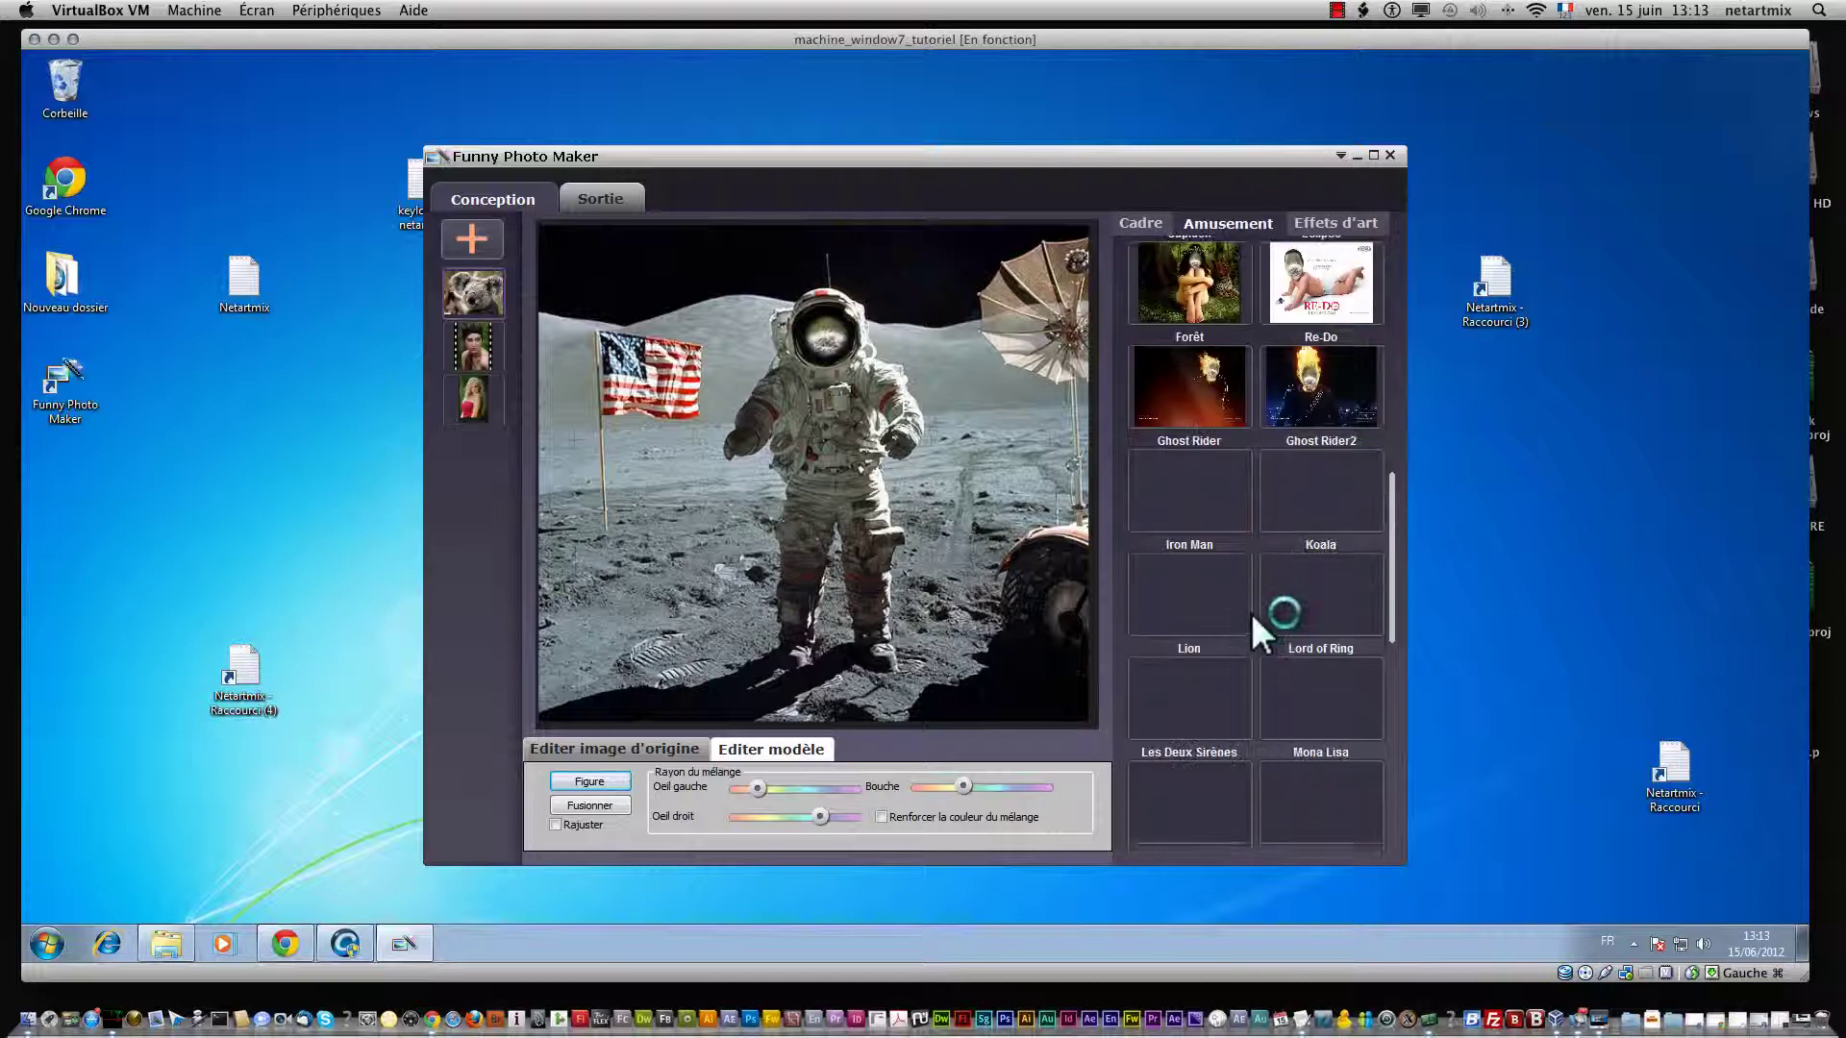
pyautogui.scroll(-2, 1250, 610)
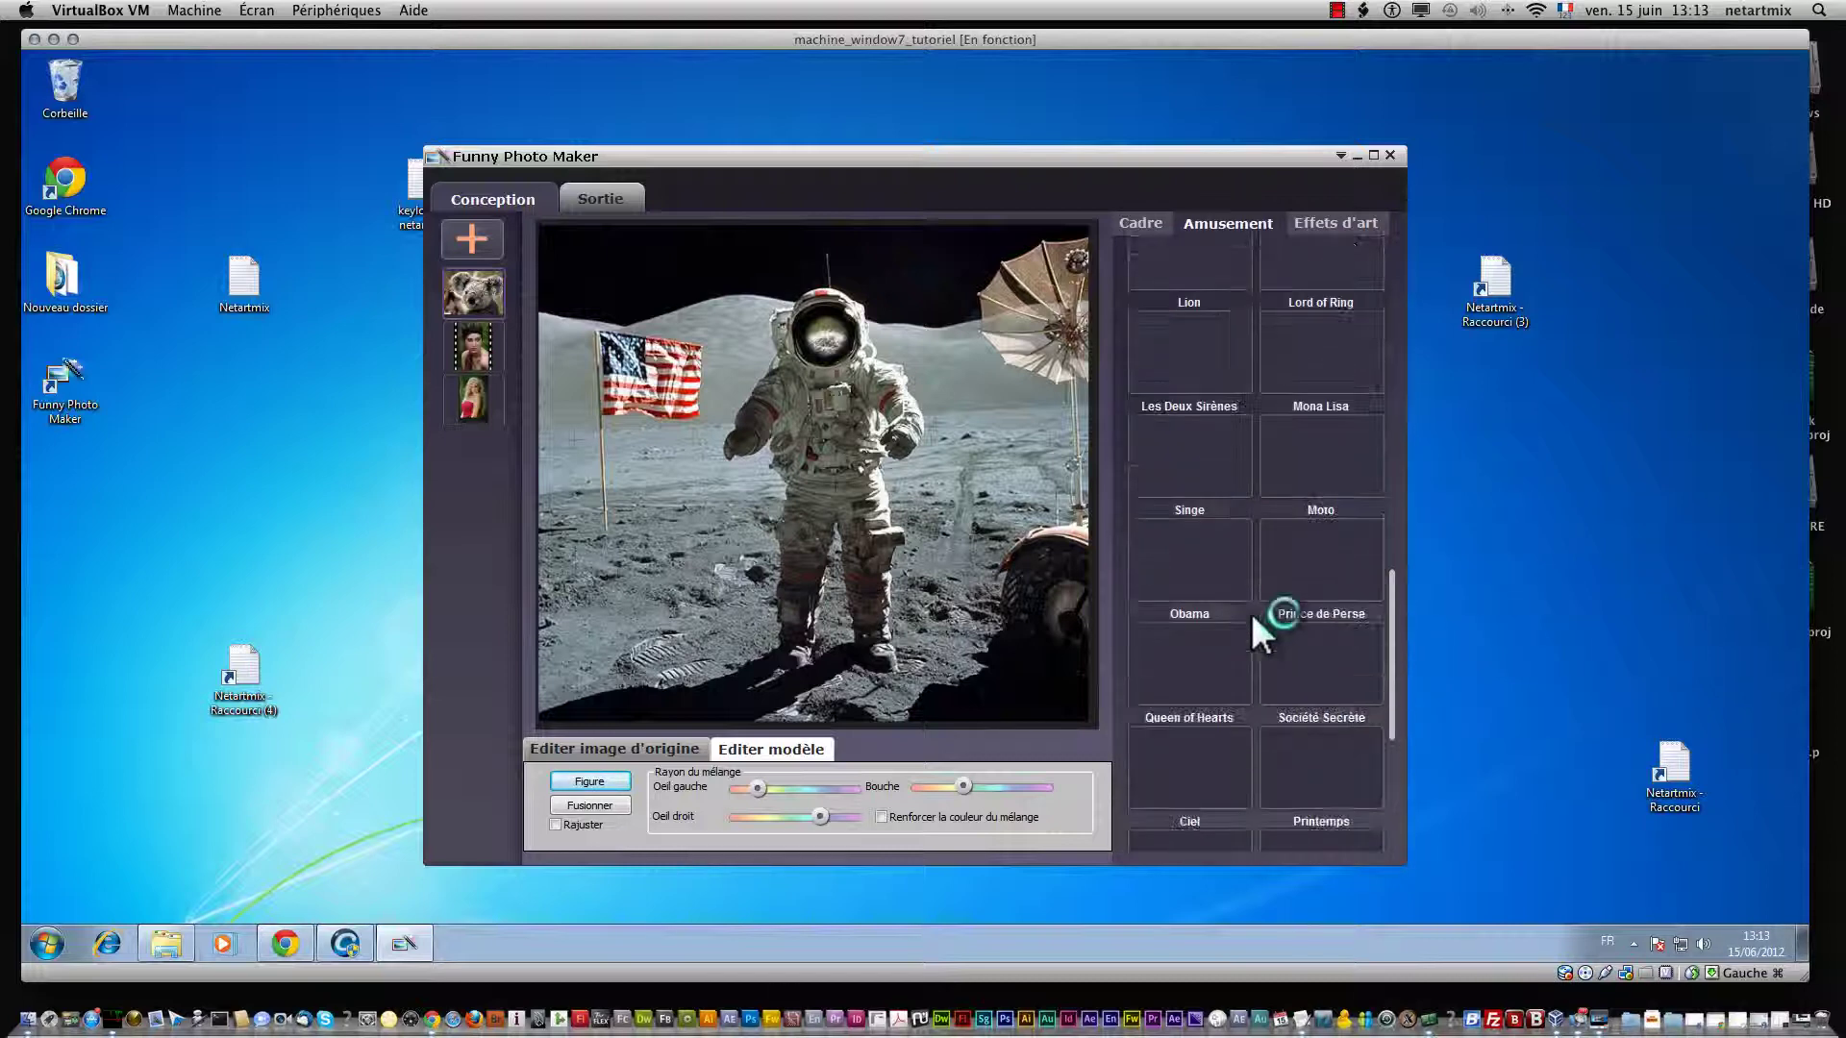
pyautogui.click(598, 802)
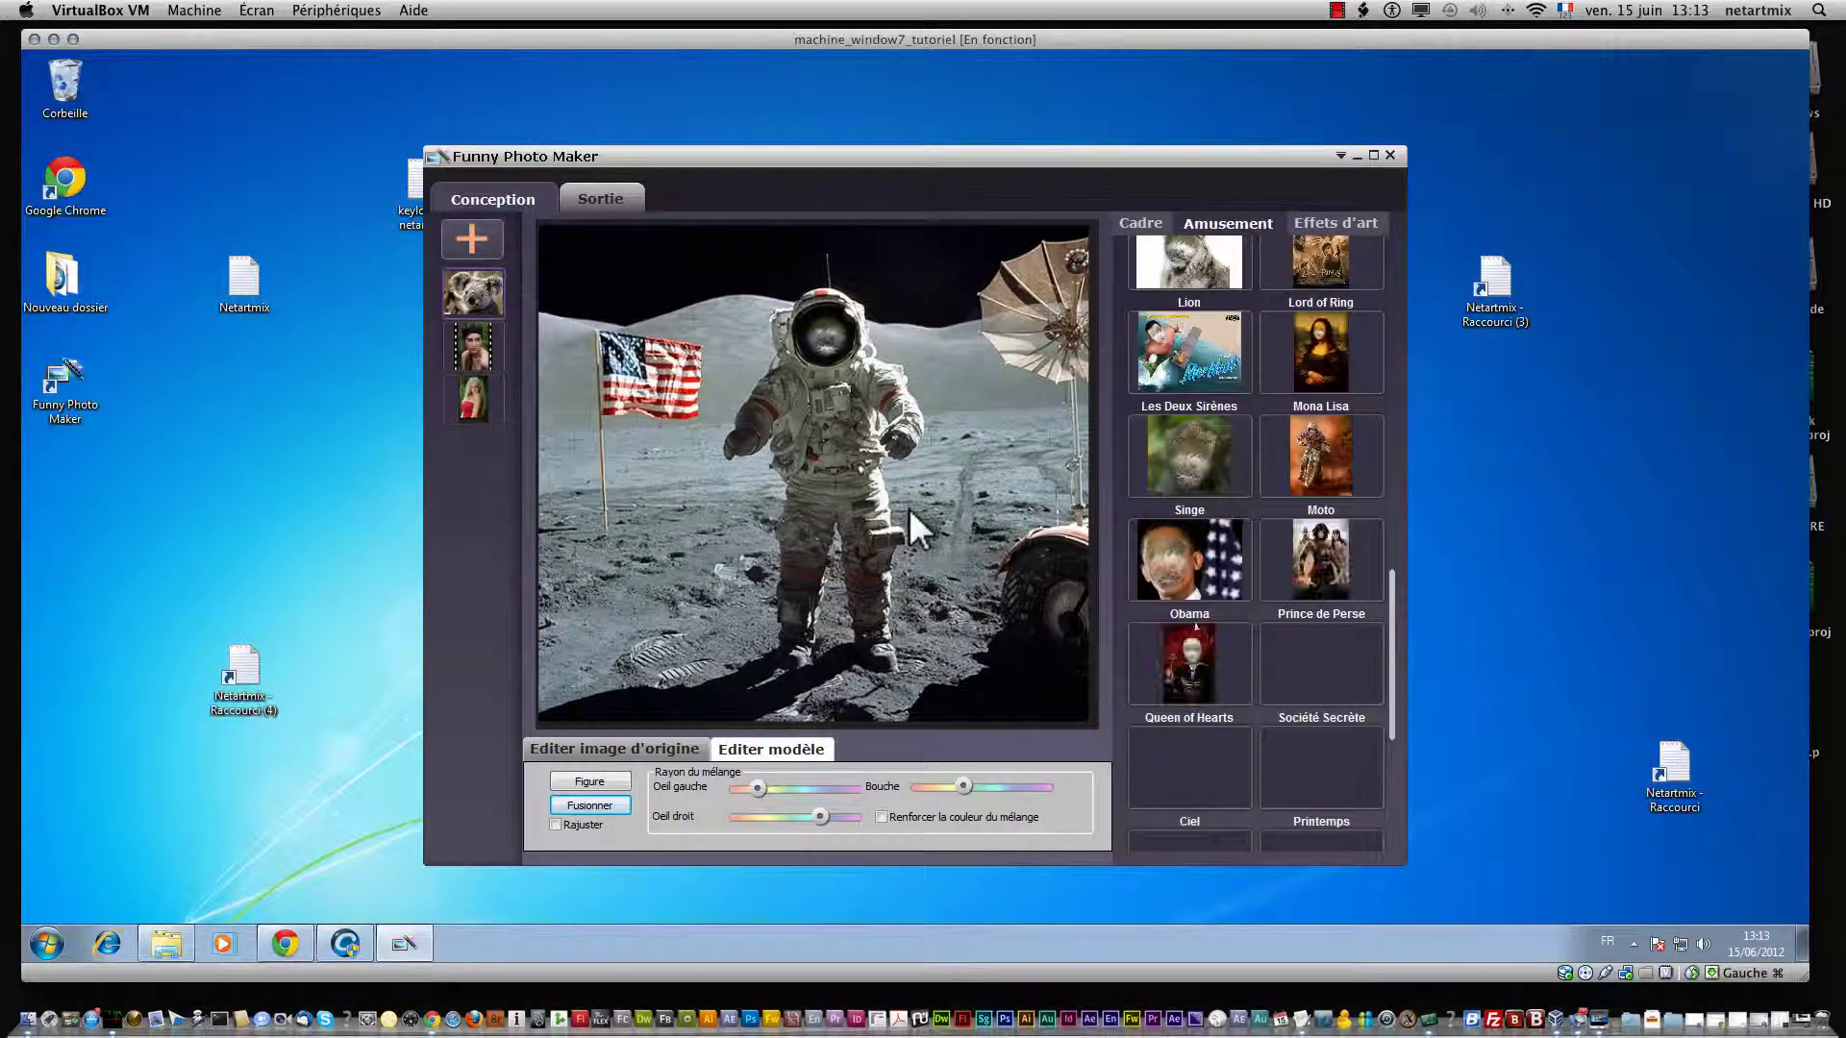
# - Compare the koala in the Eclipse movie poster and clawed fighter templates below Lion2 and Dragons, previewing each twice
pyautogui.scroll(-5, 1244, 487)
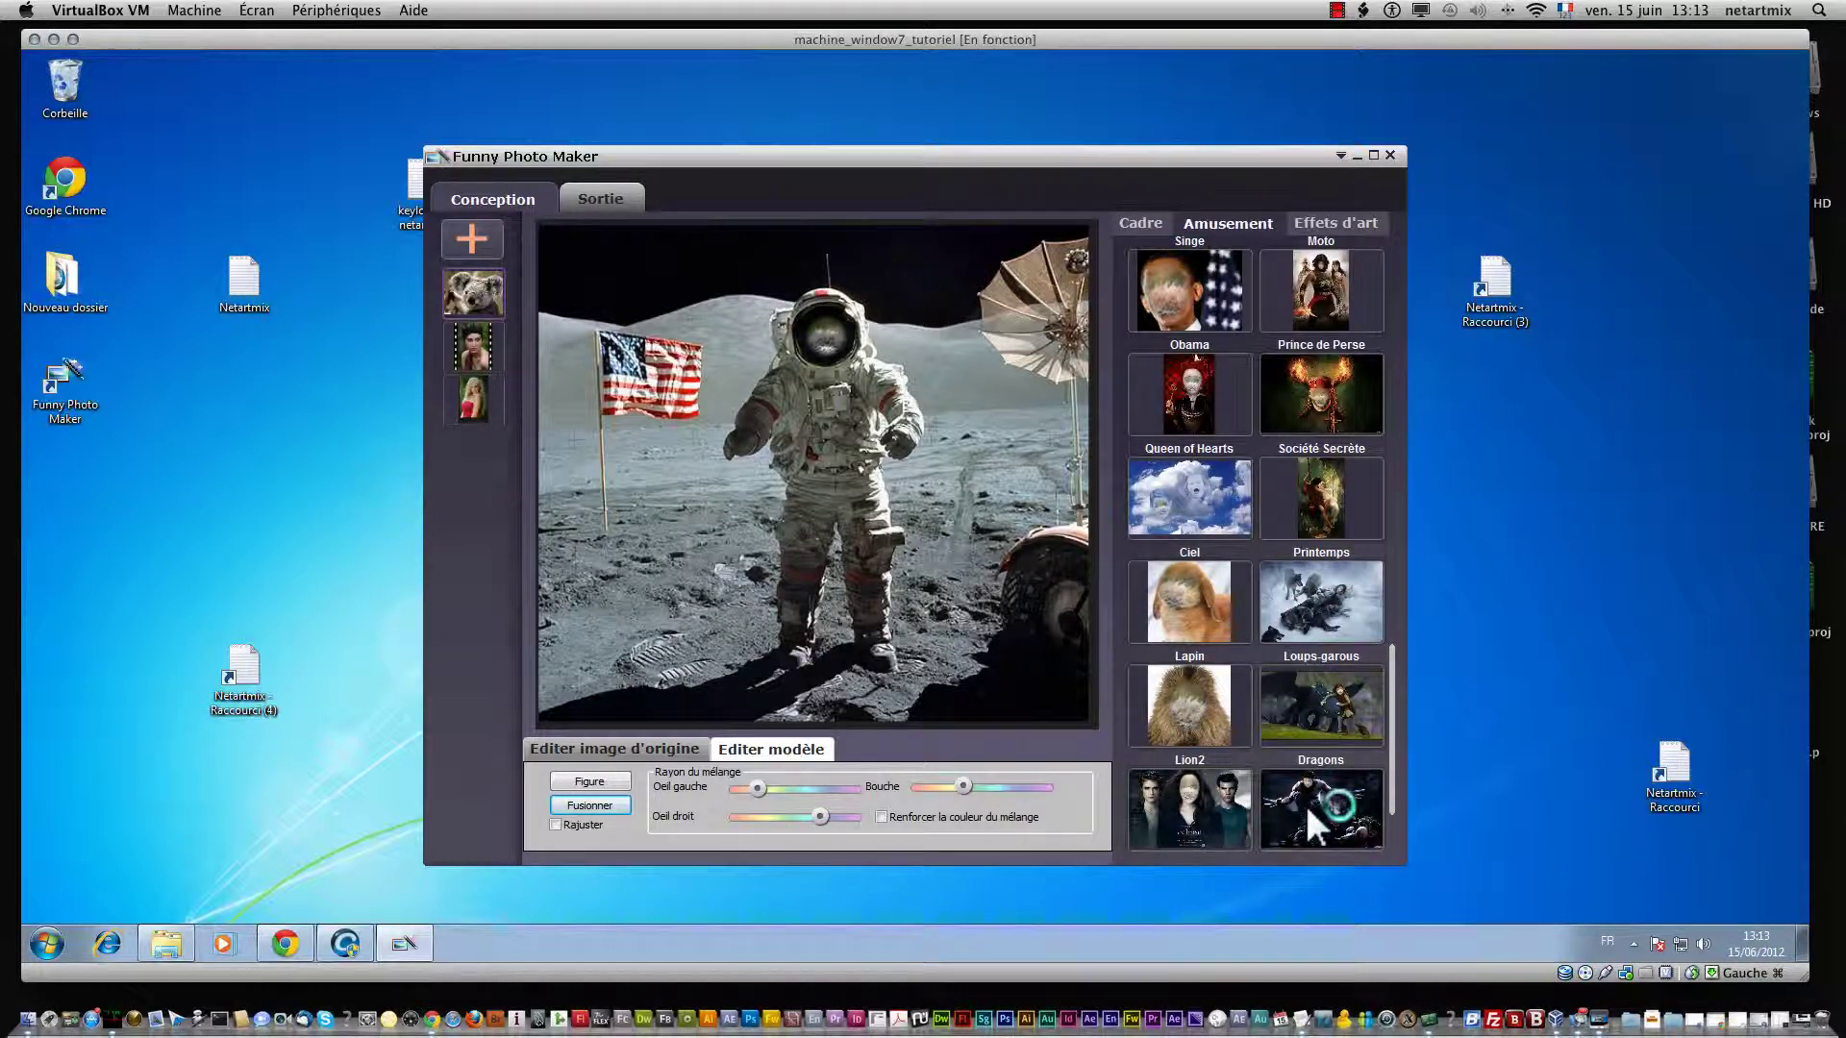
pyautogui.click(1175, 804)
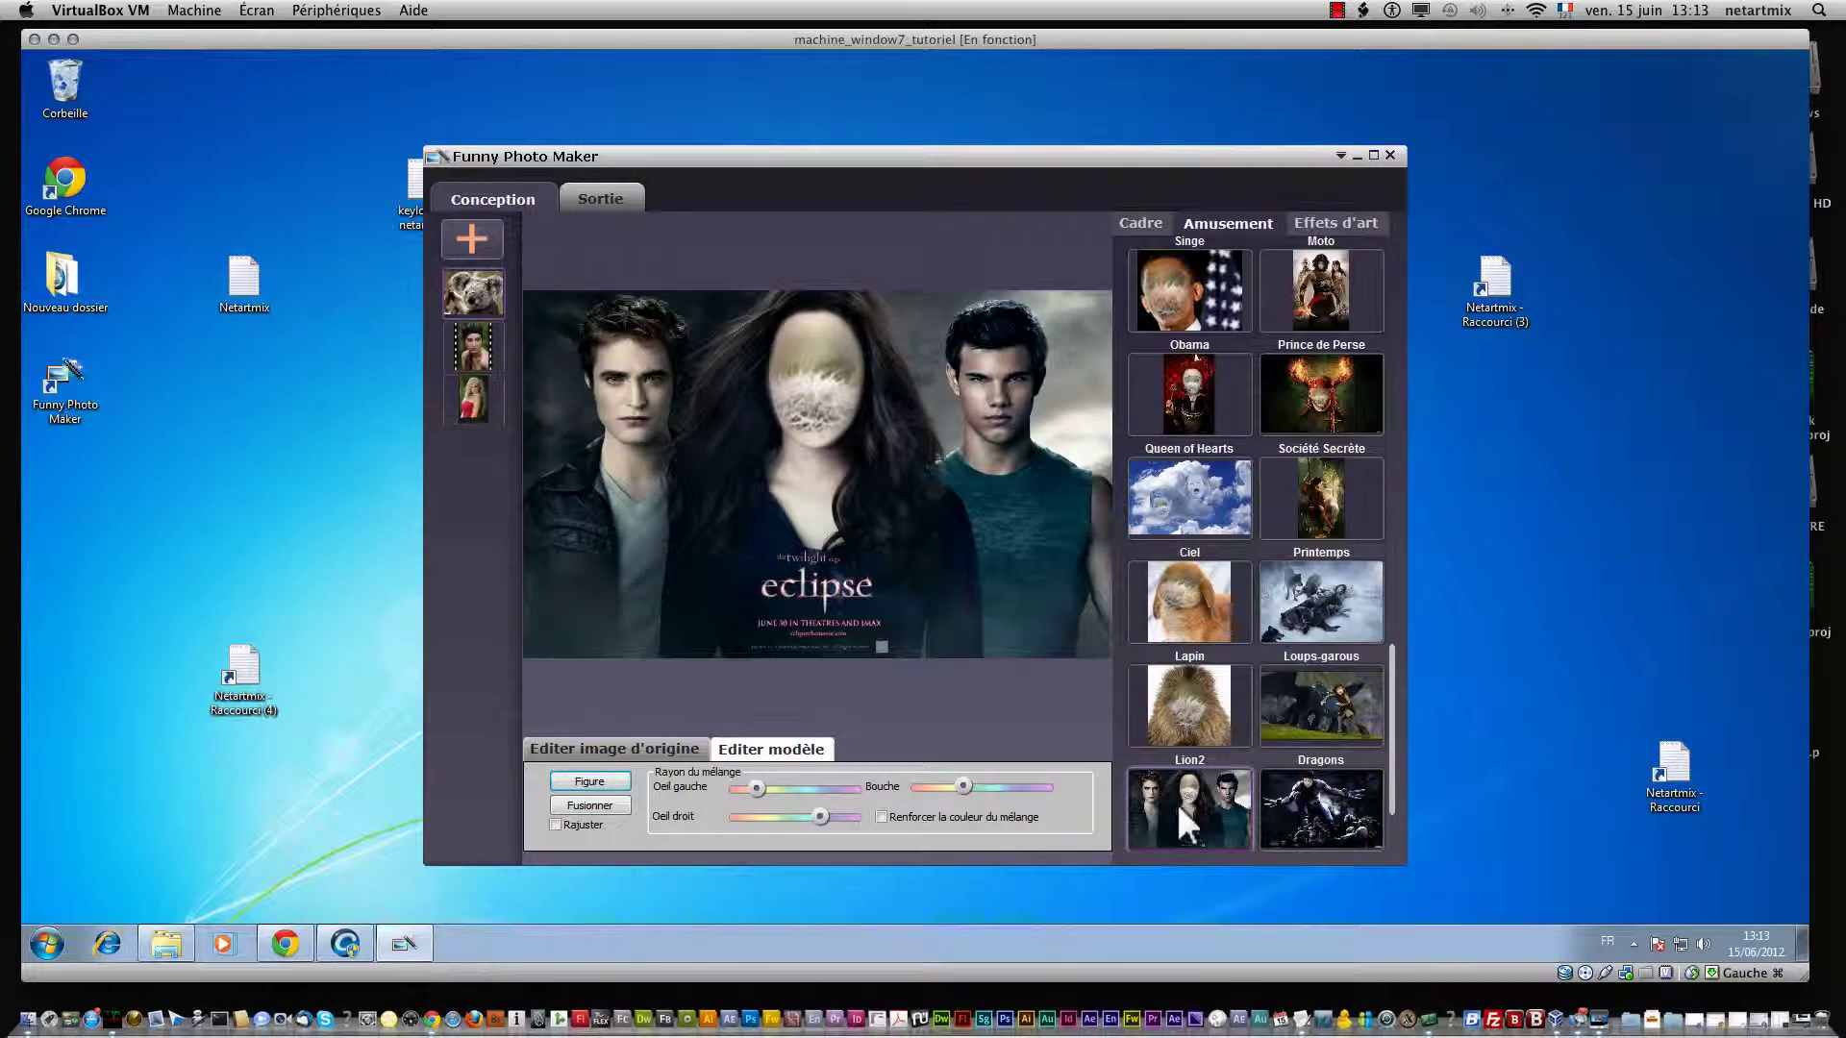
pyautogui.click(1319, 817)
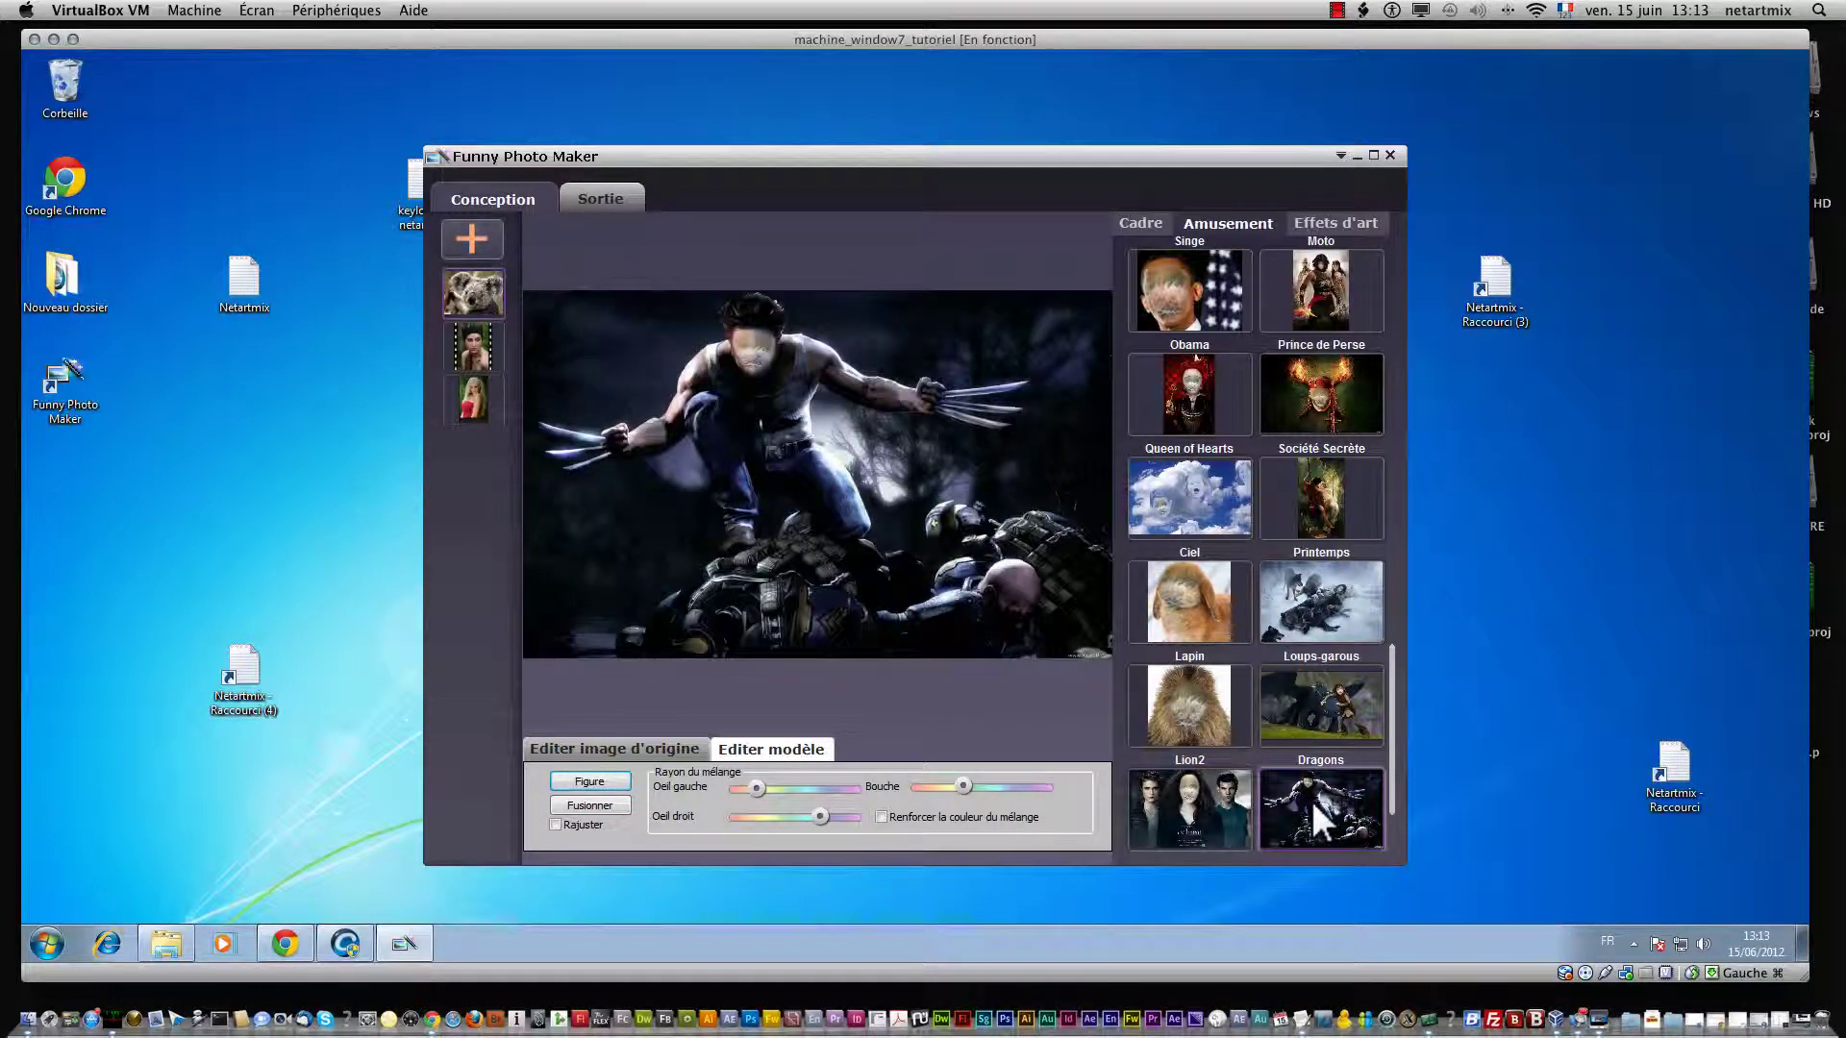
pyautogui.click(1178, 811)
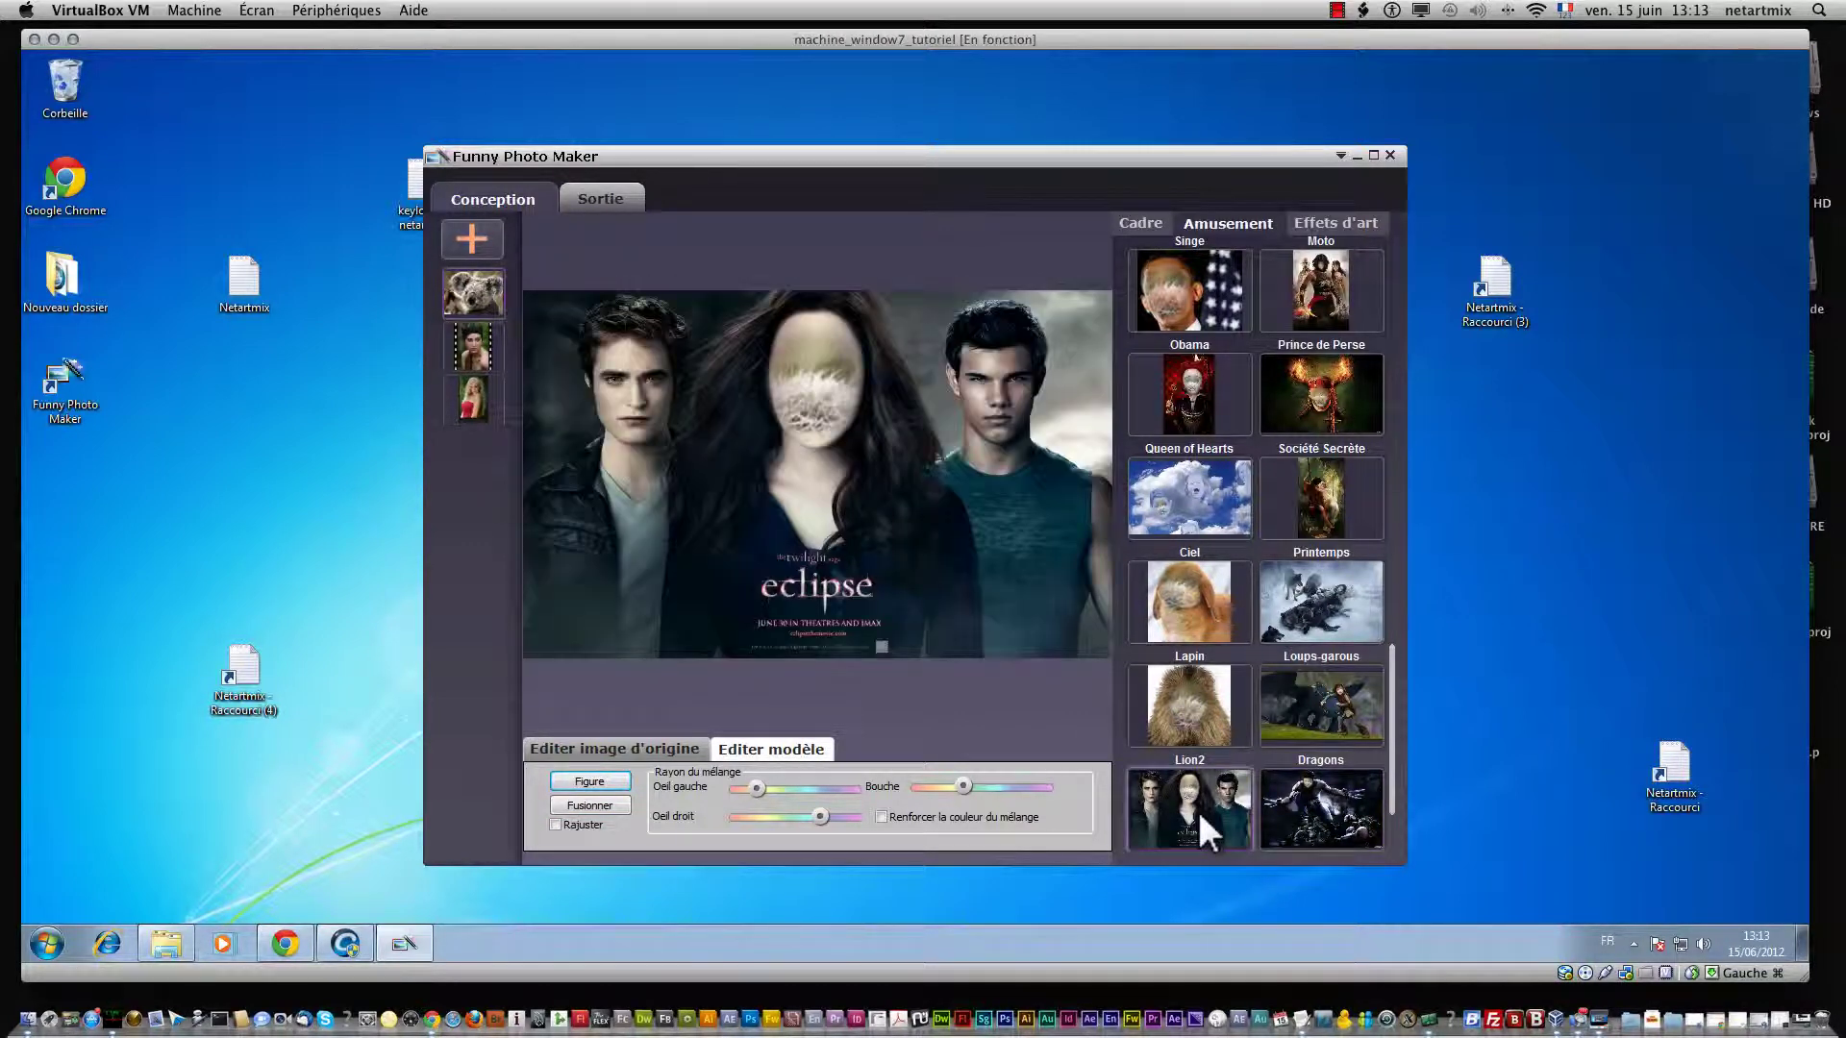
pyautogui.click(1309, 802)
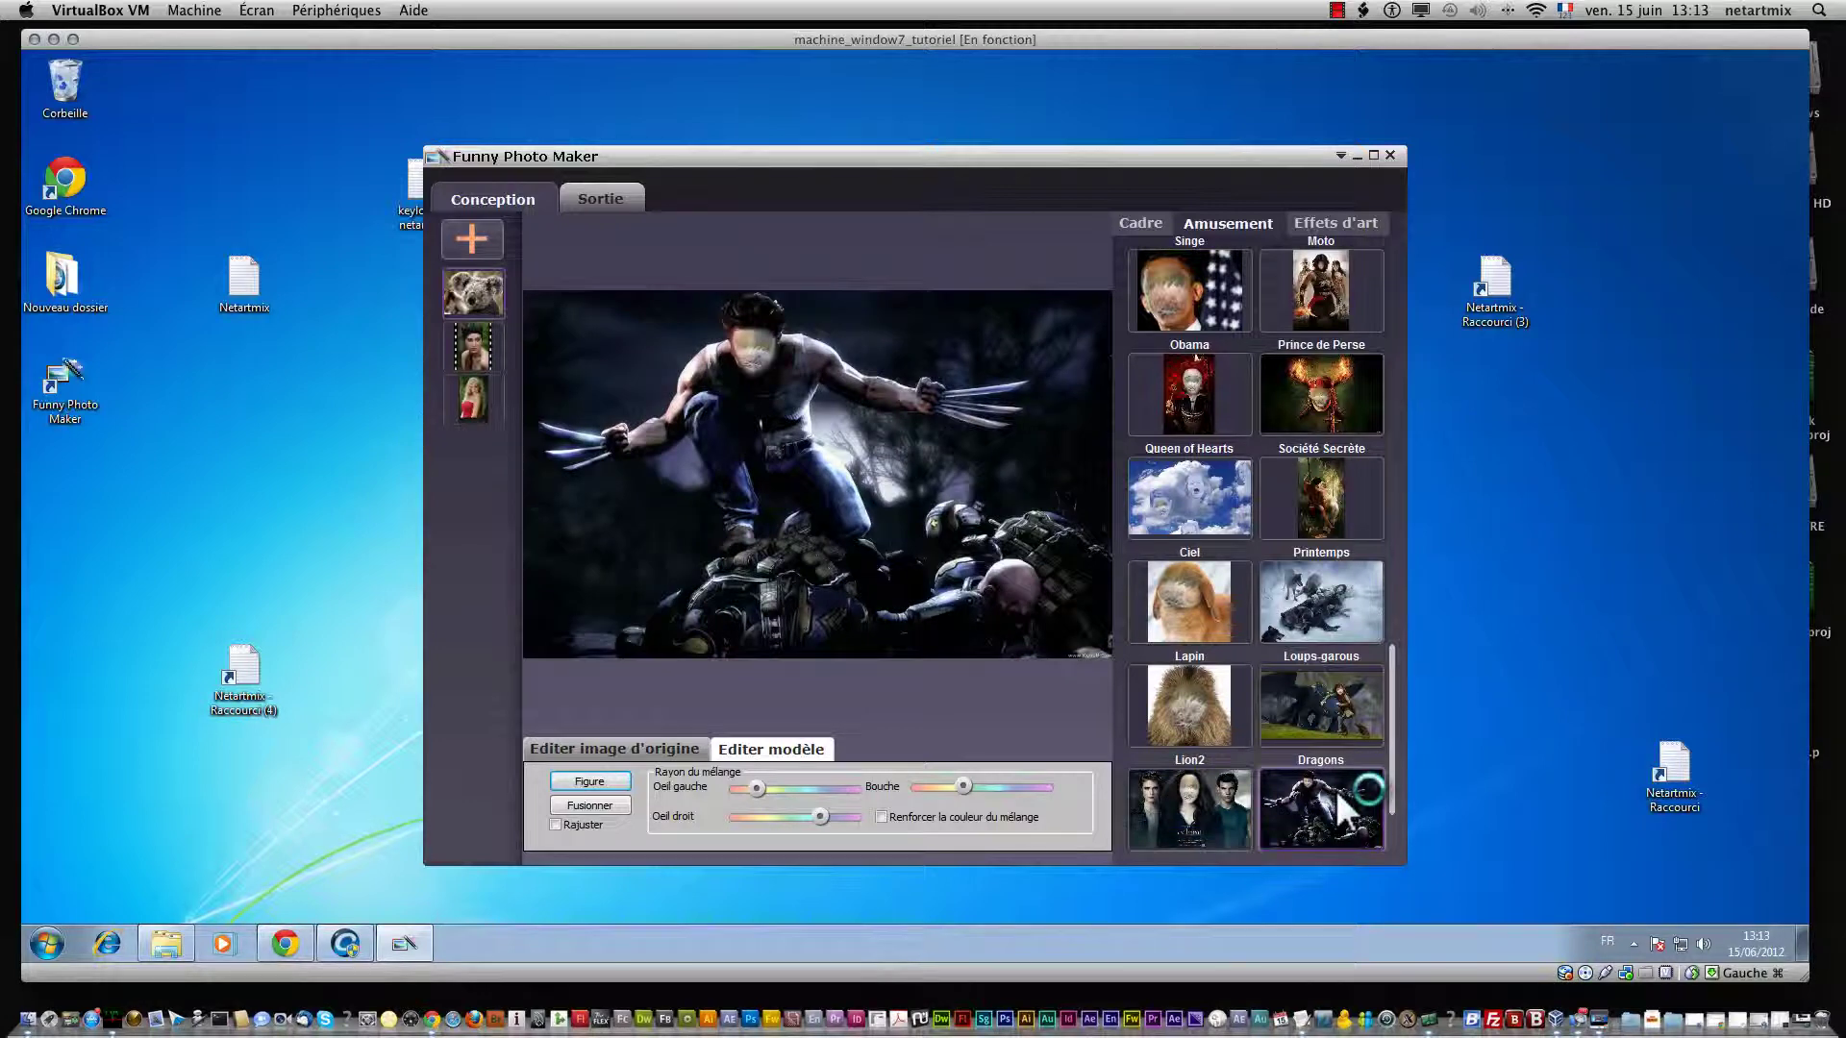
pyautogui.scroll(5, 1343, 810)
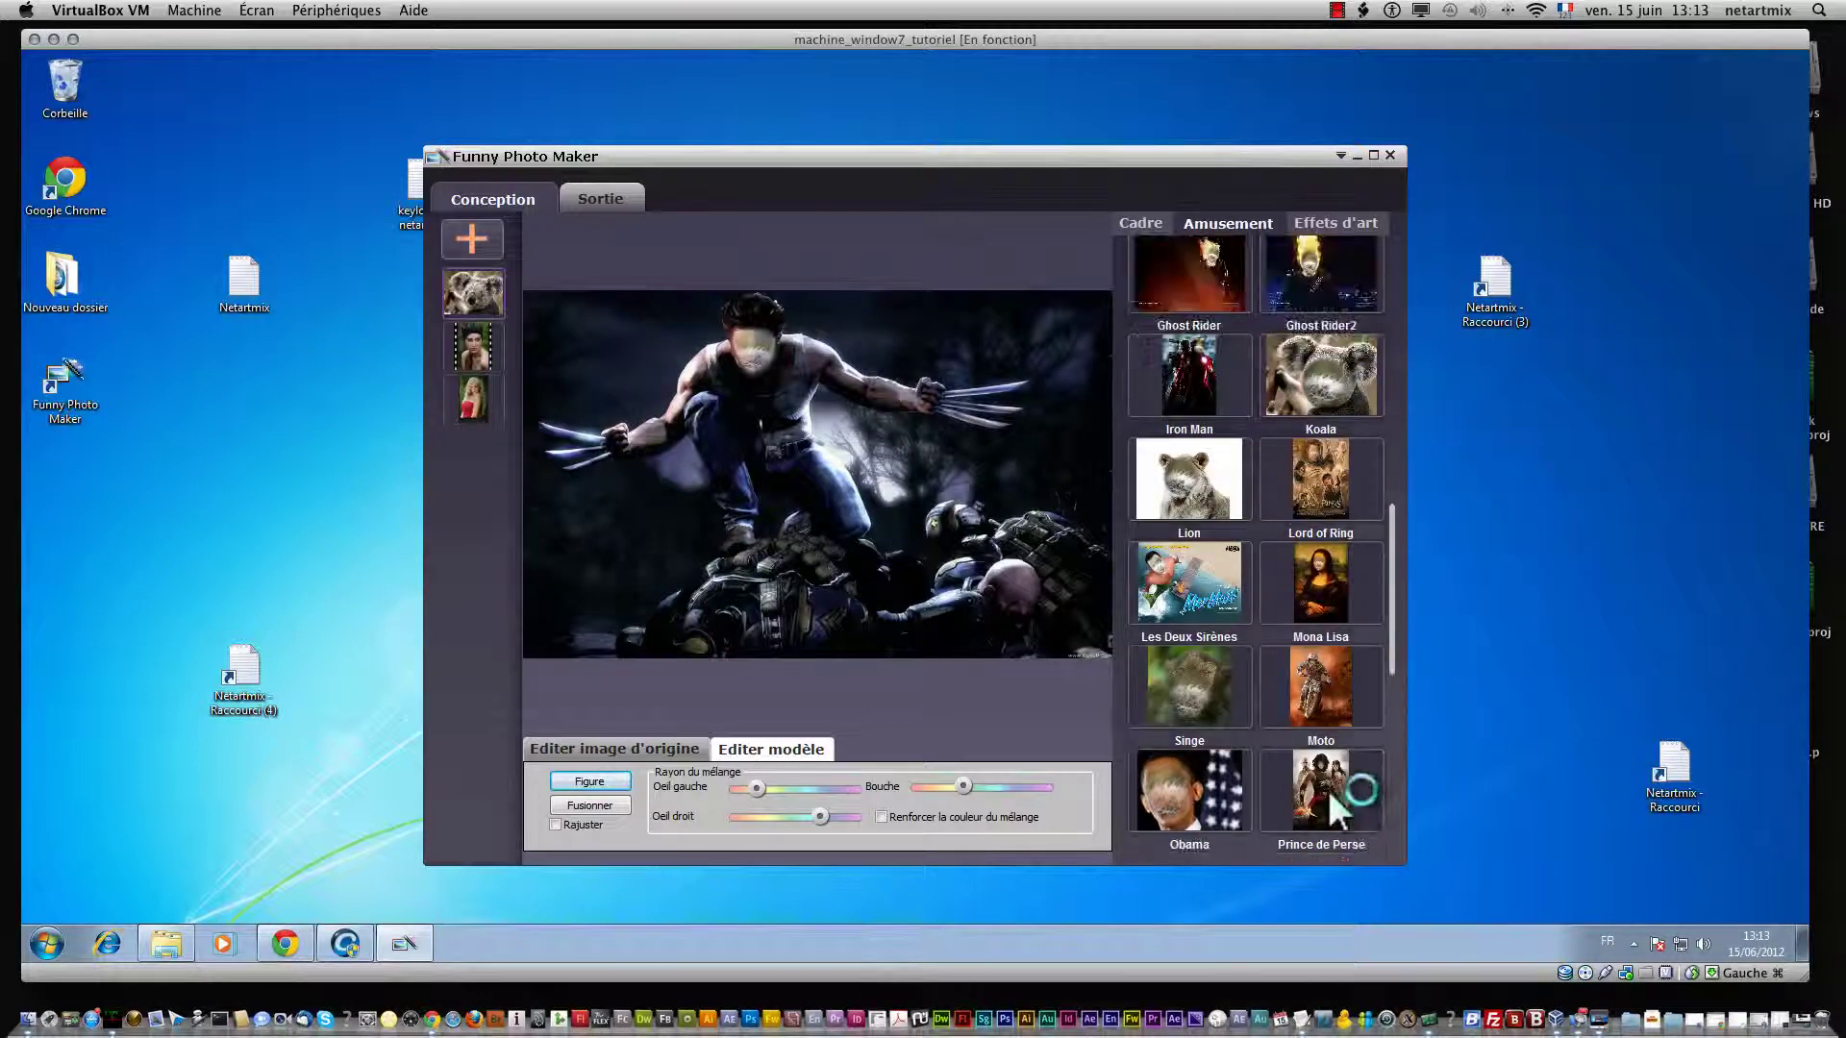
pyautogui.scroll(1, 1327, 787)
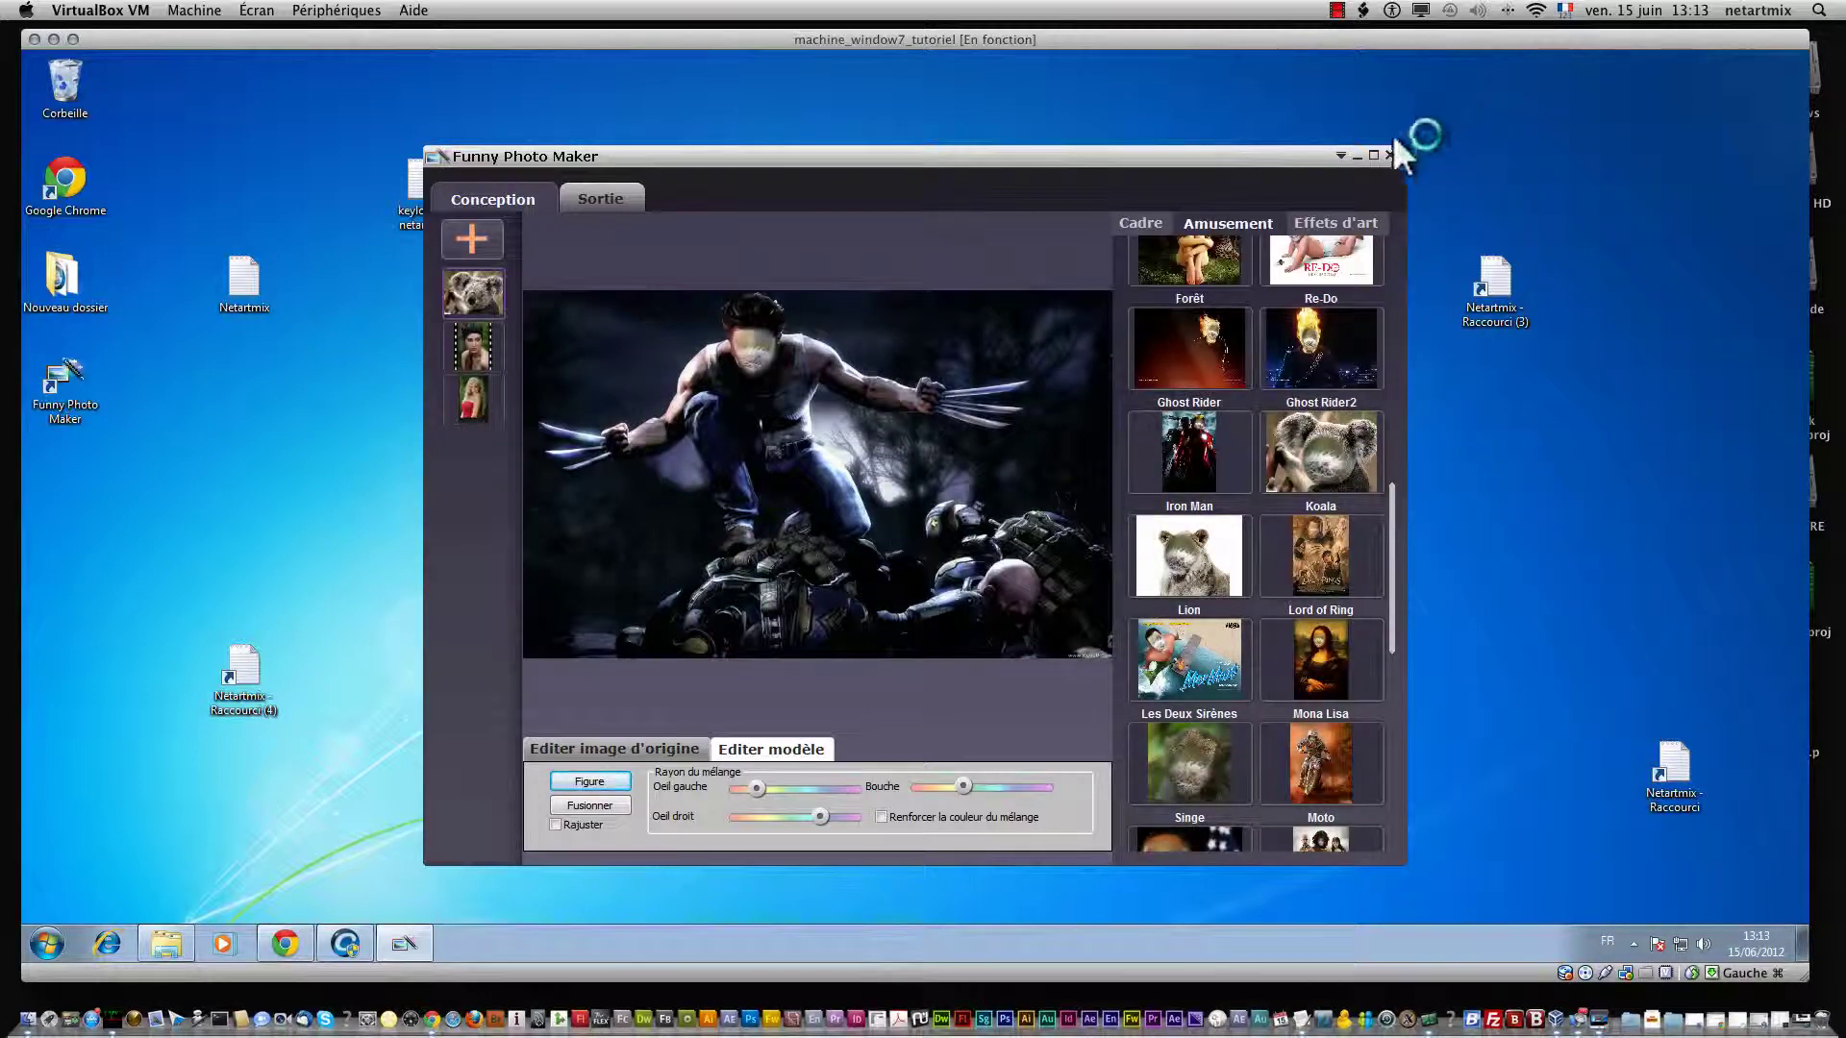
pyautogui.scroll(5, 1283, 620)
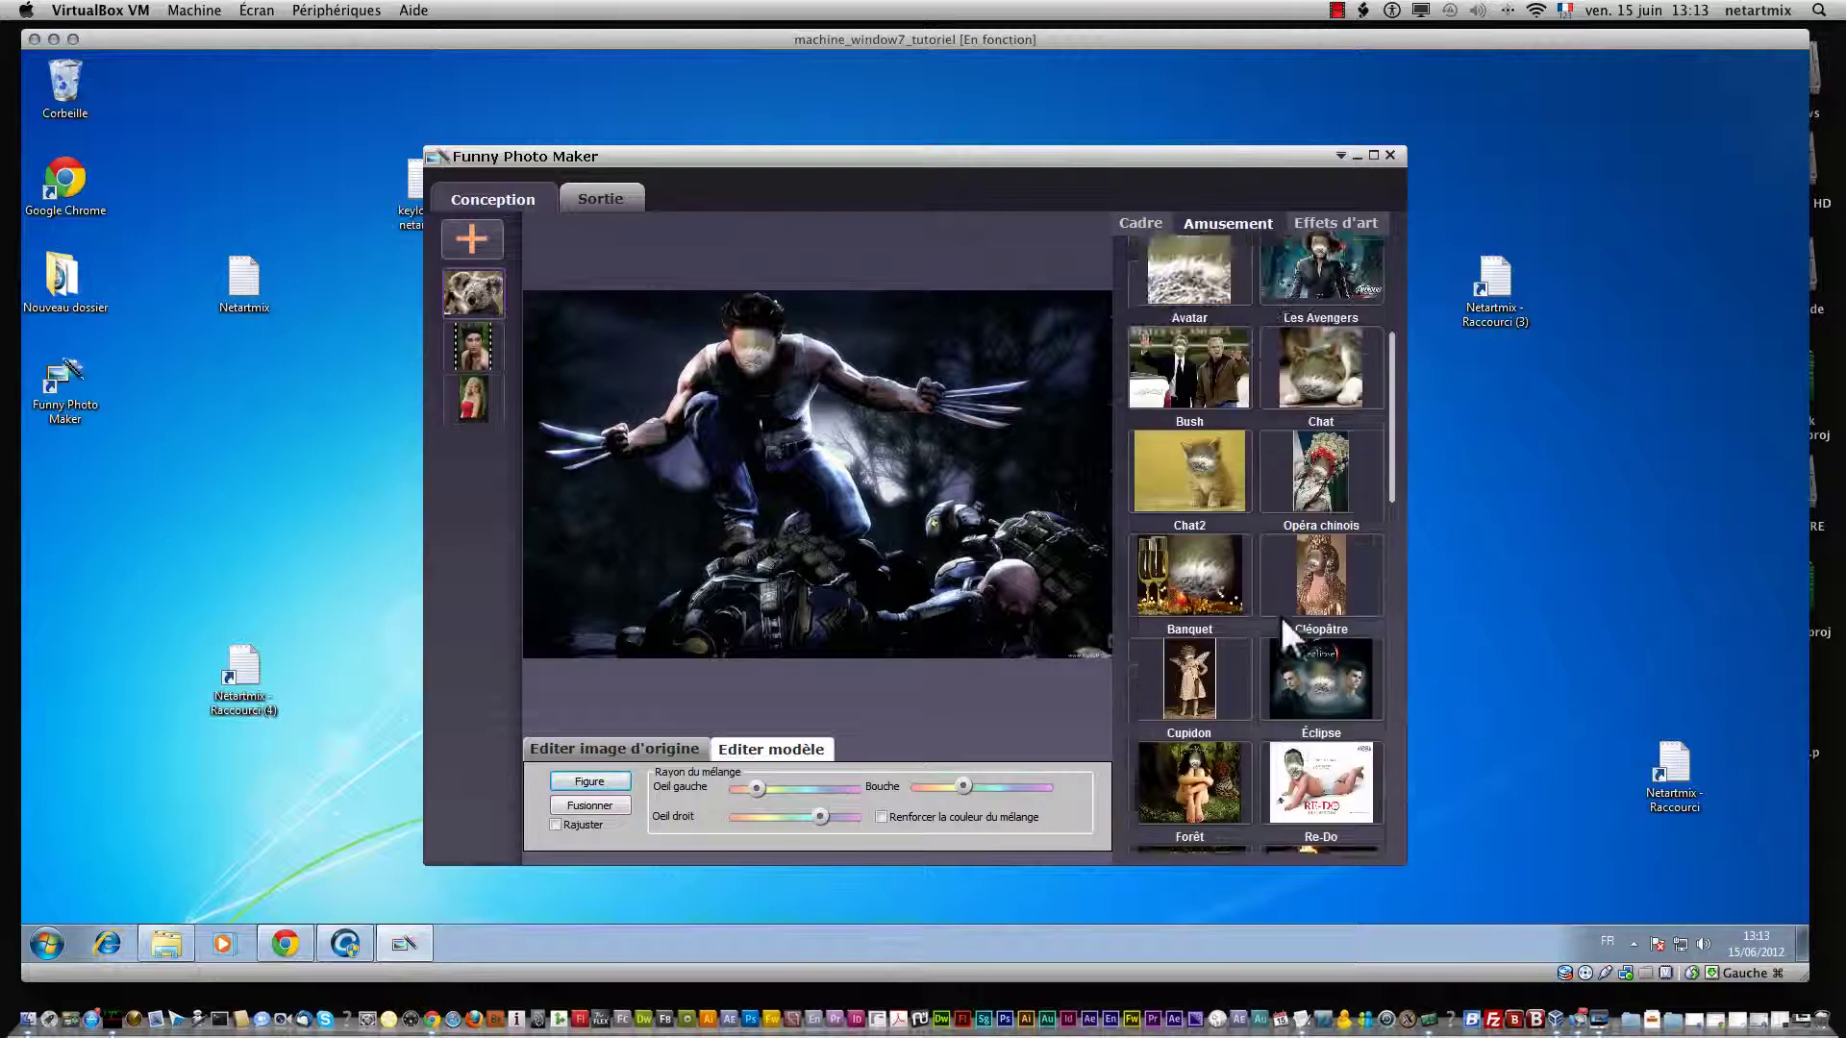
pyautogui.scroll(2, 1281, 615)
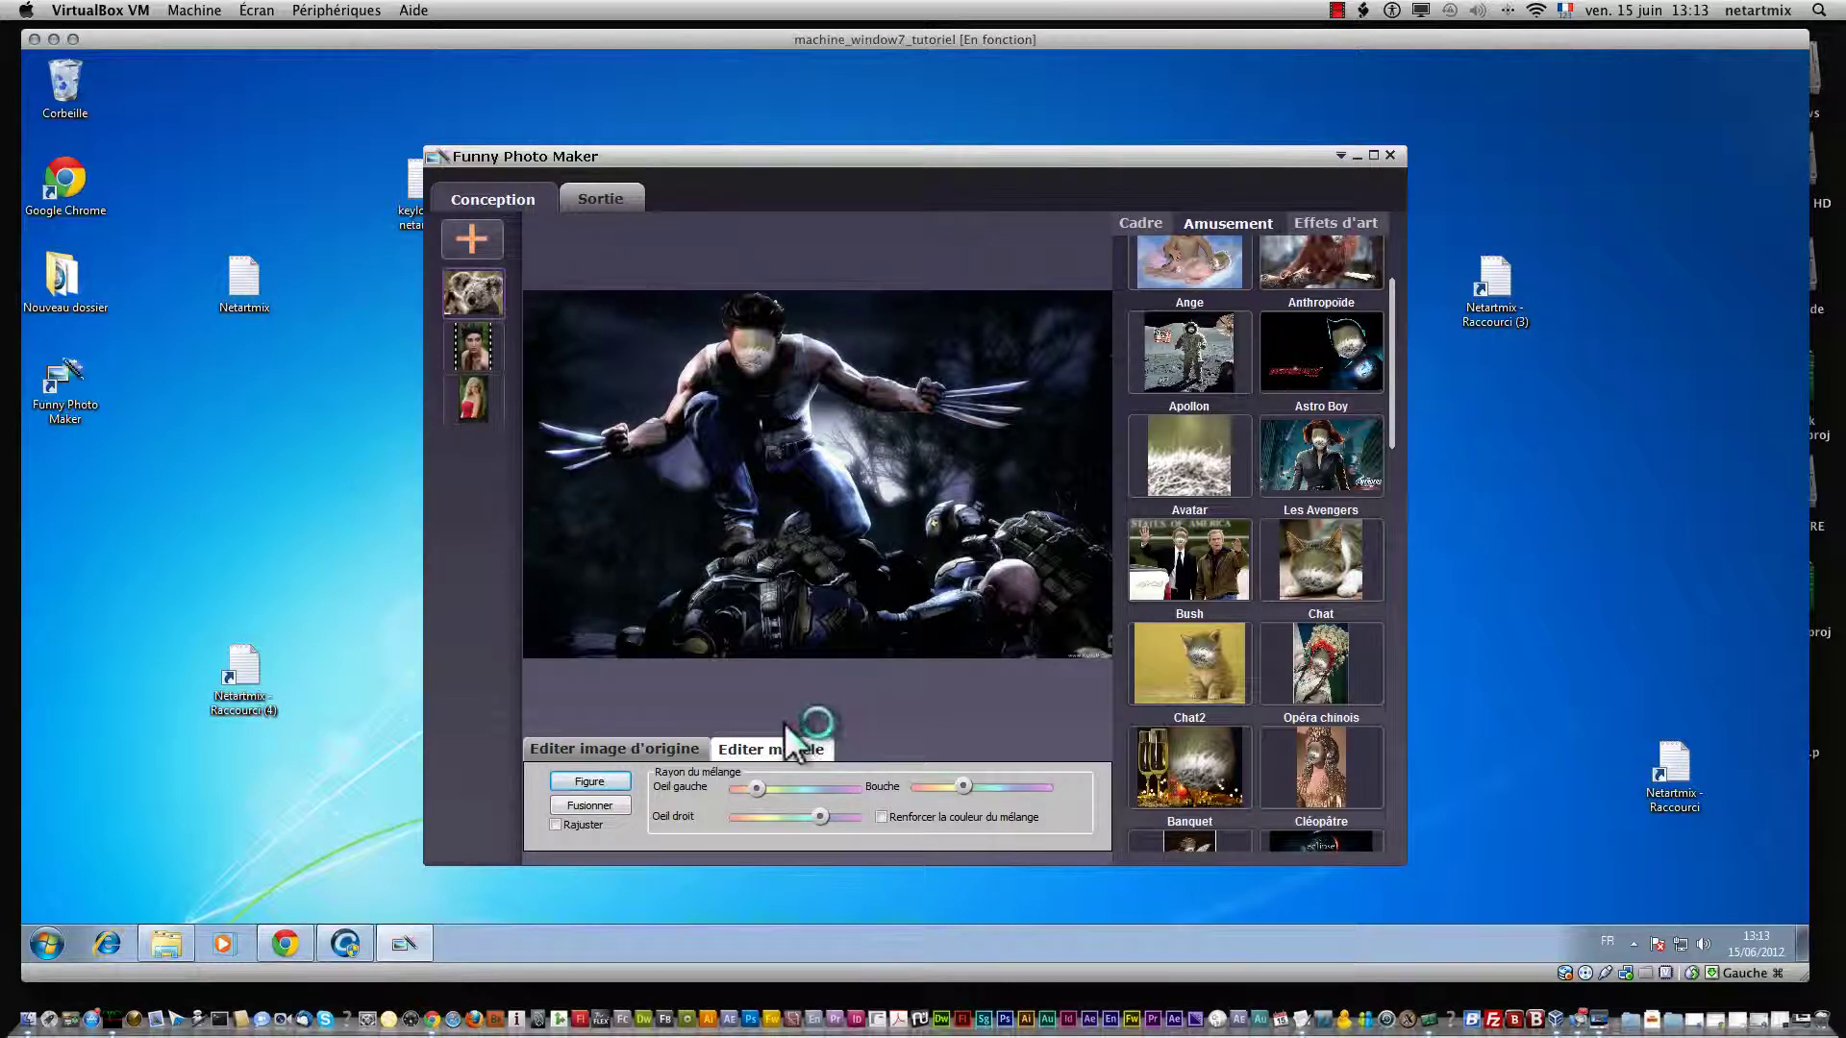
pyautogui.click(587, 787)
pyautogui.click(1338, 12)
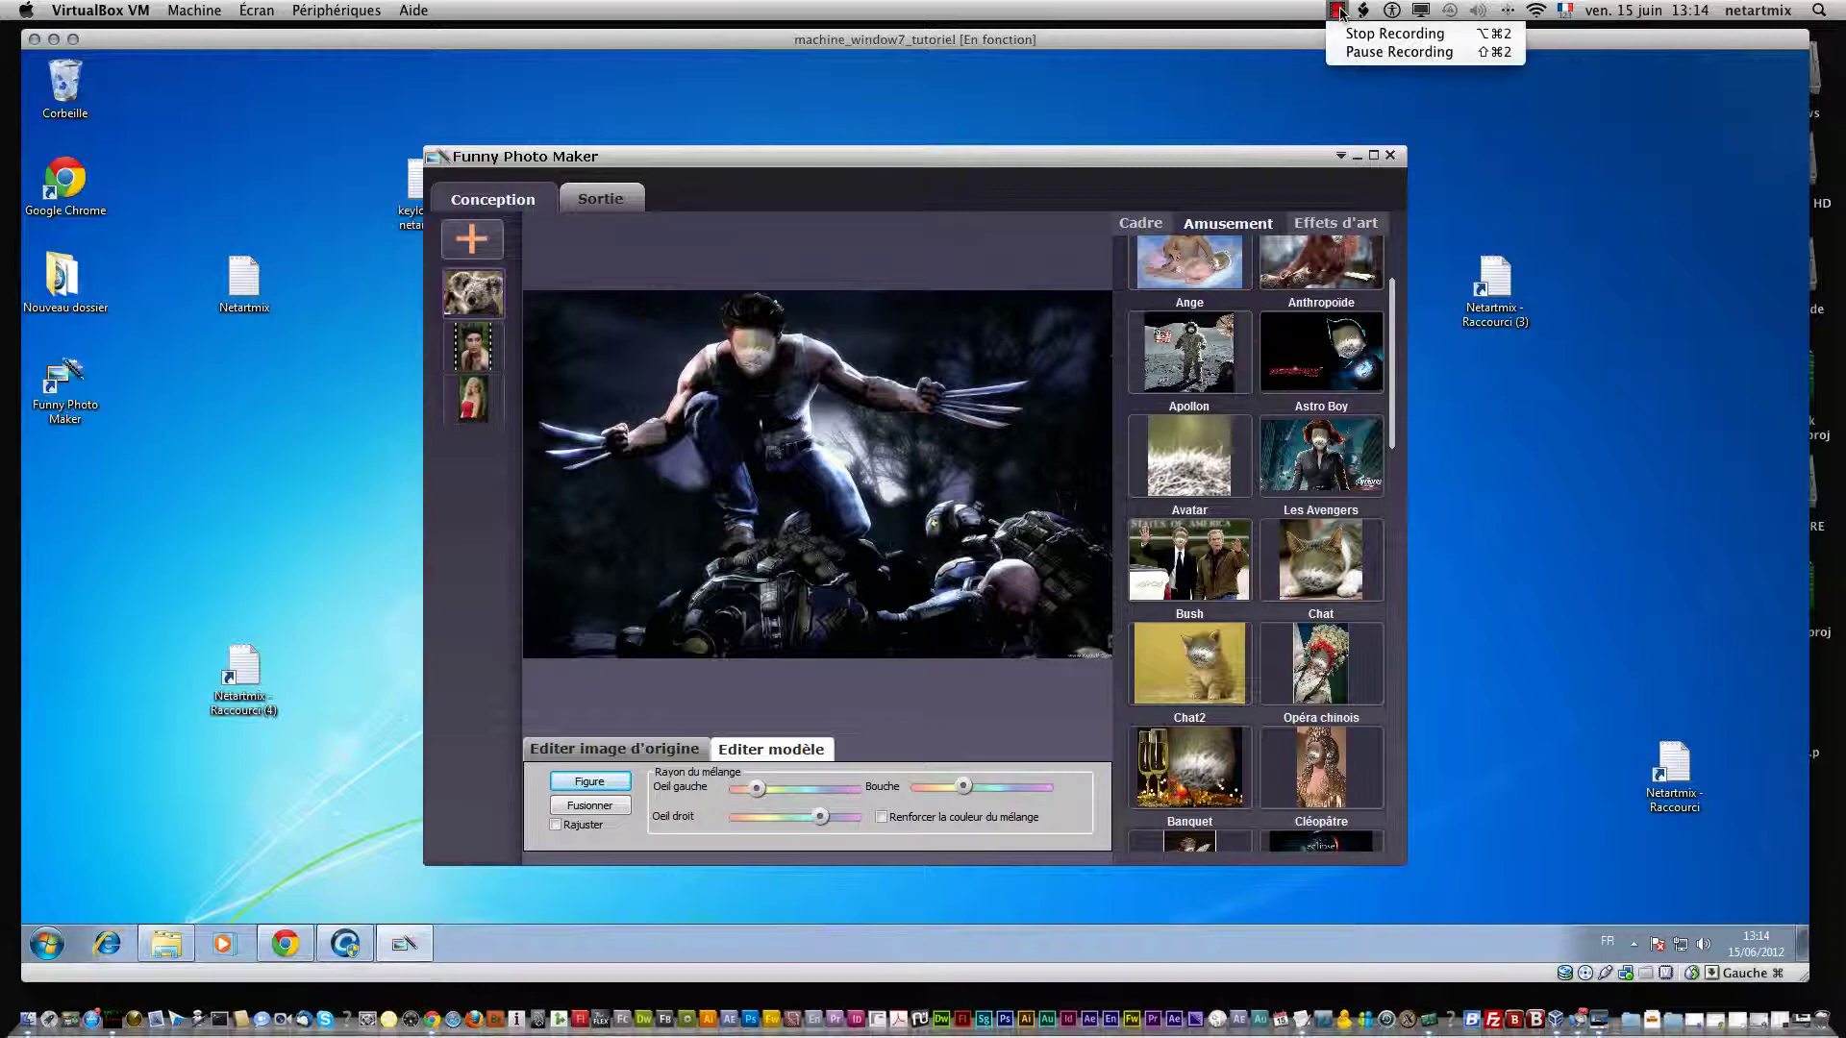